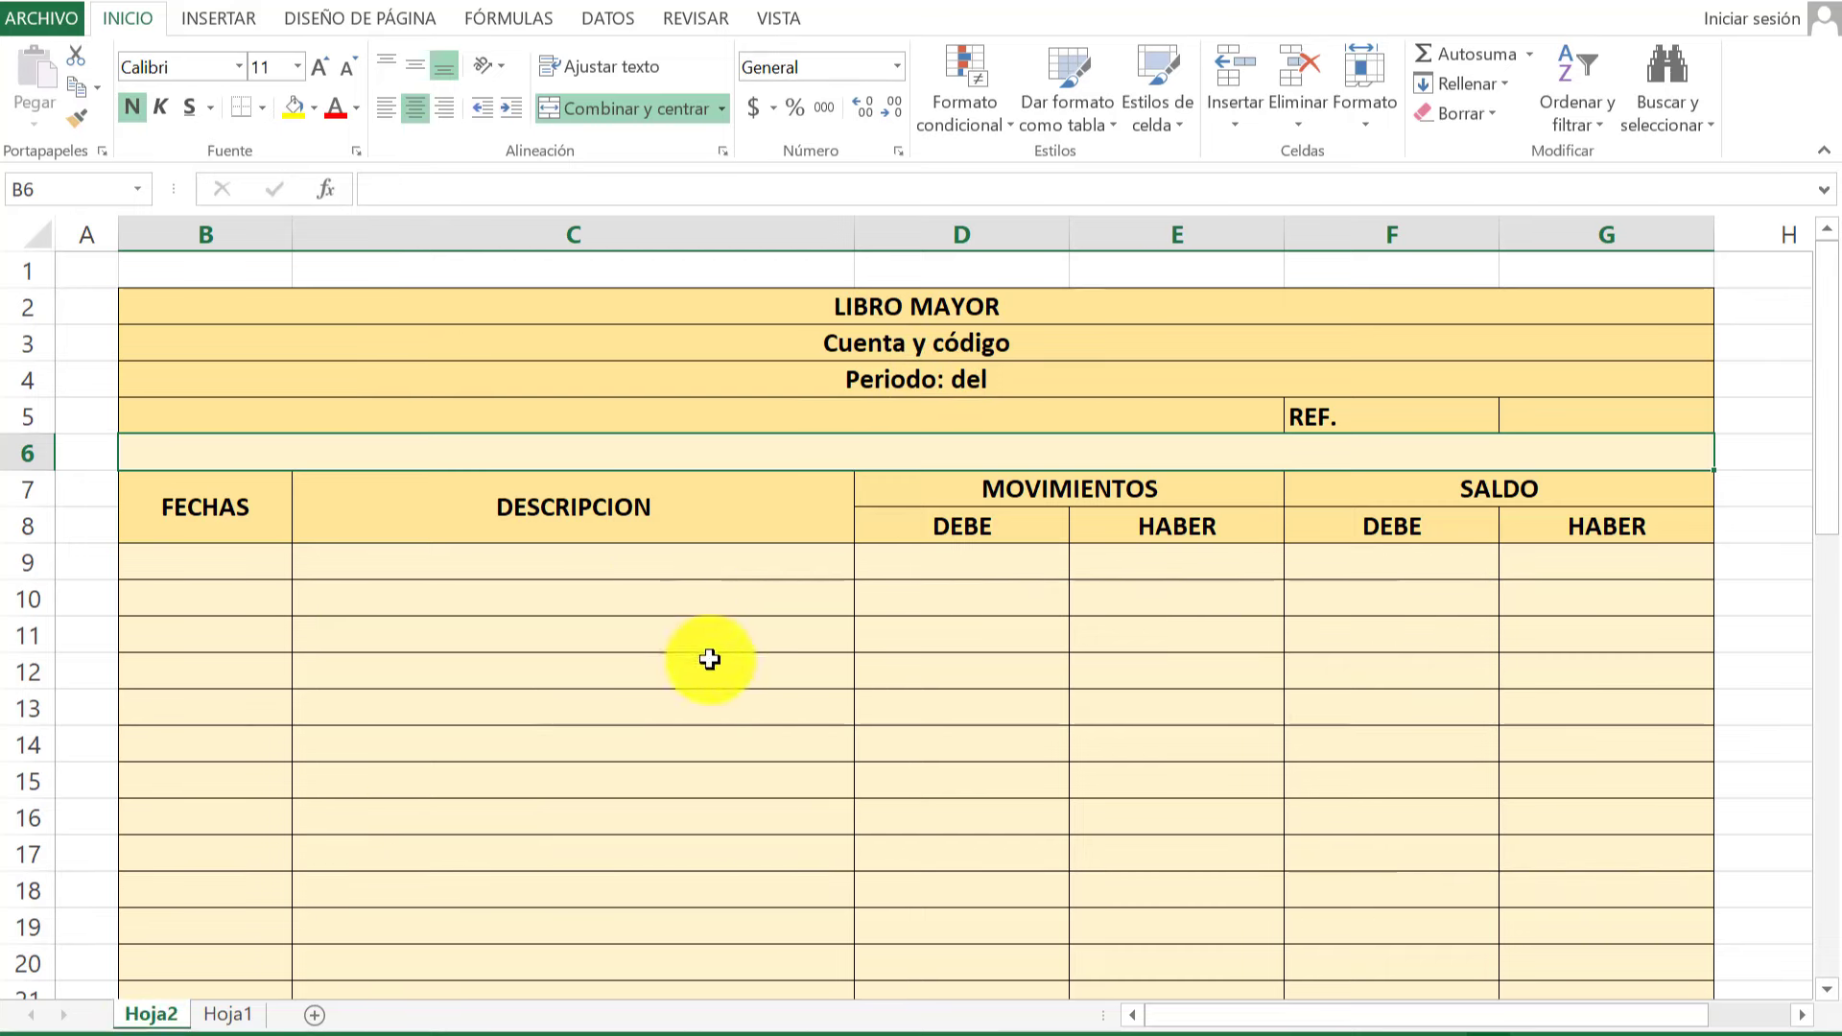
# Create a copy of the Hoja2 sheet with Move or Copy.
pyautogui.rightClick(144, 1020)
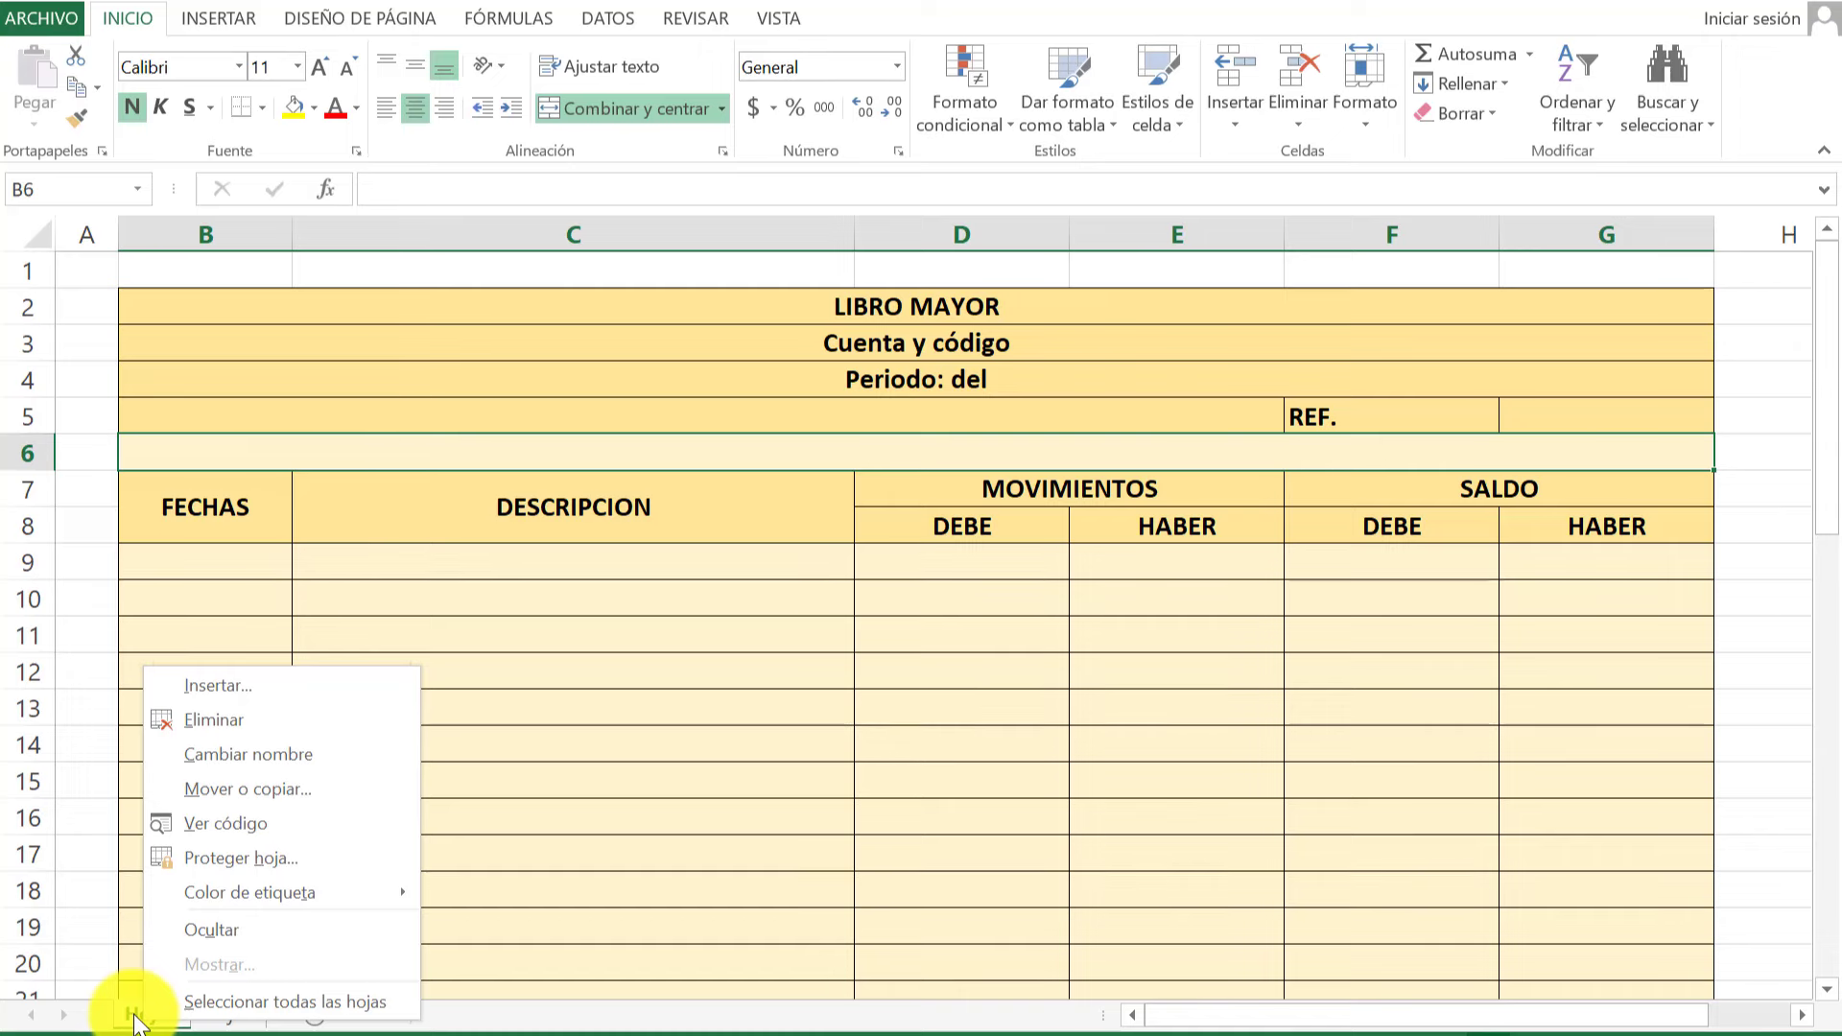
pyautogui.click(244, 793)
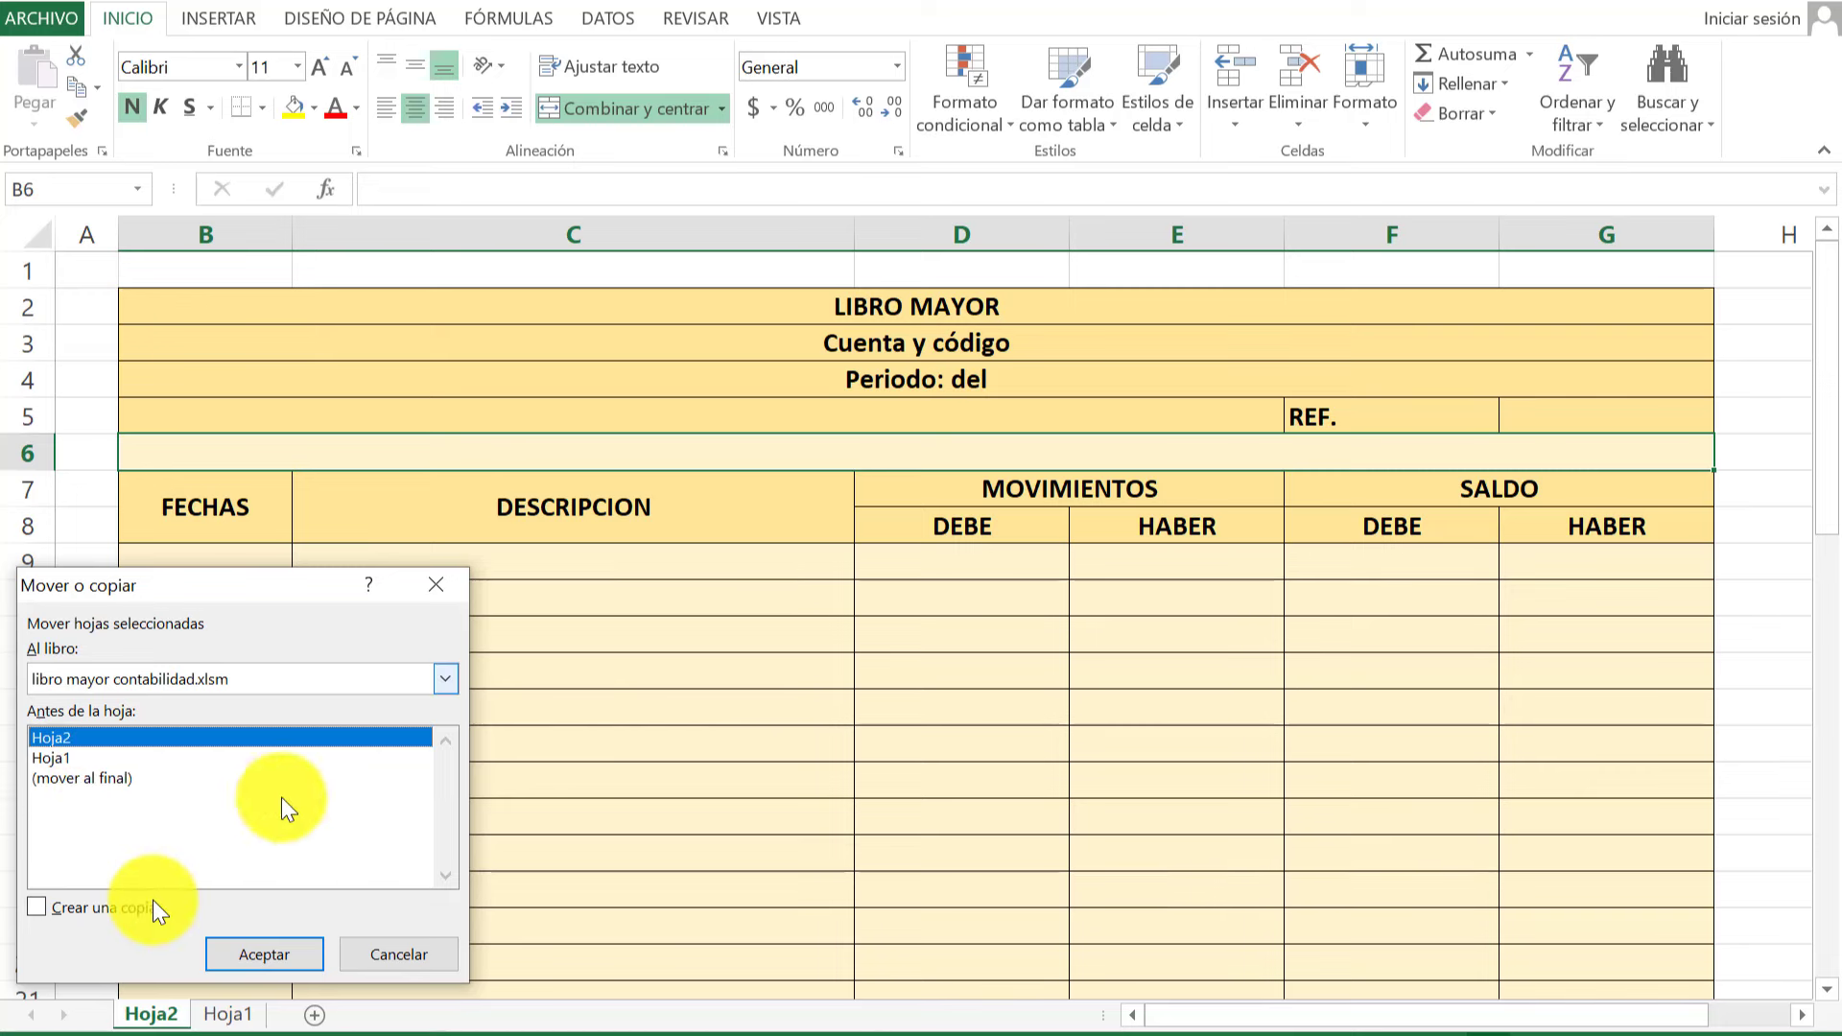
pyautogui.click(77, 908)
pyautogui.click(291, 961)
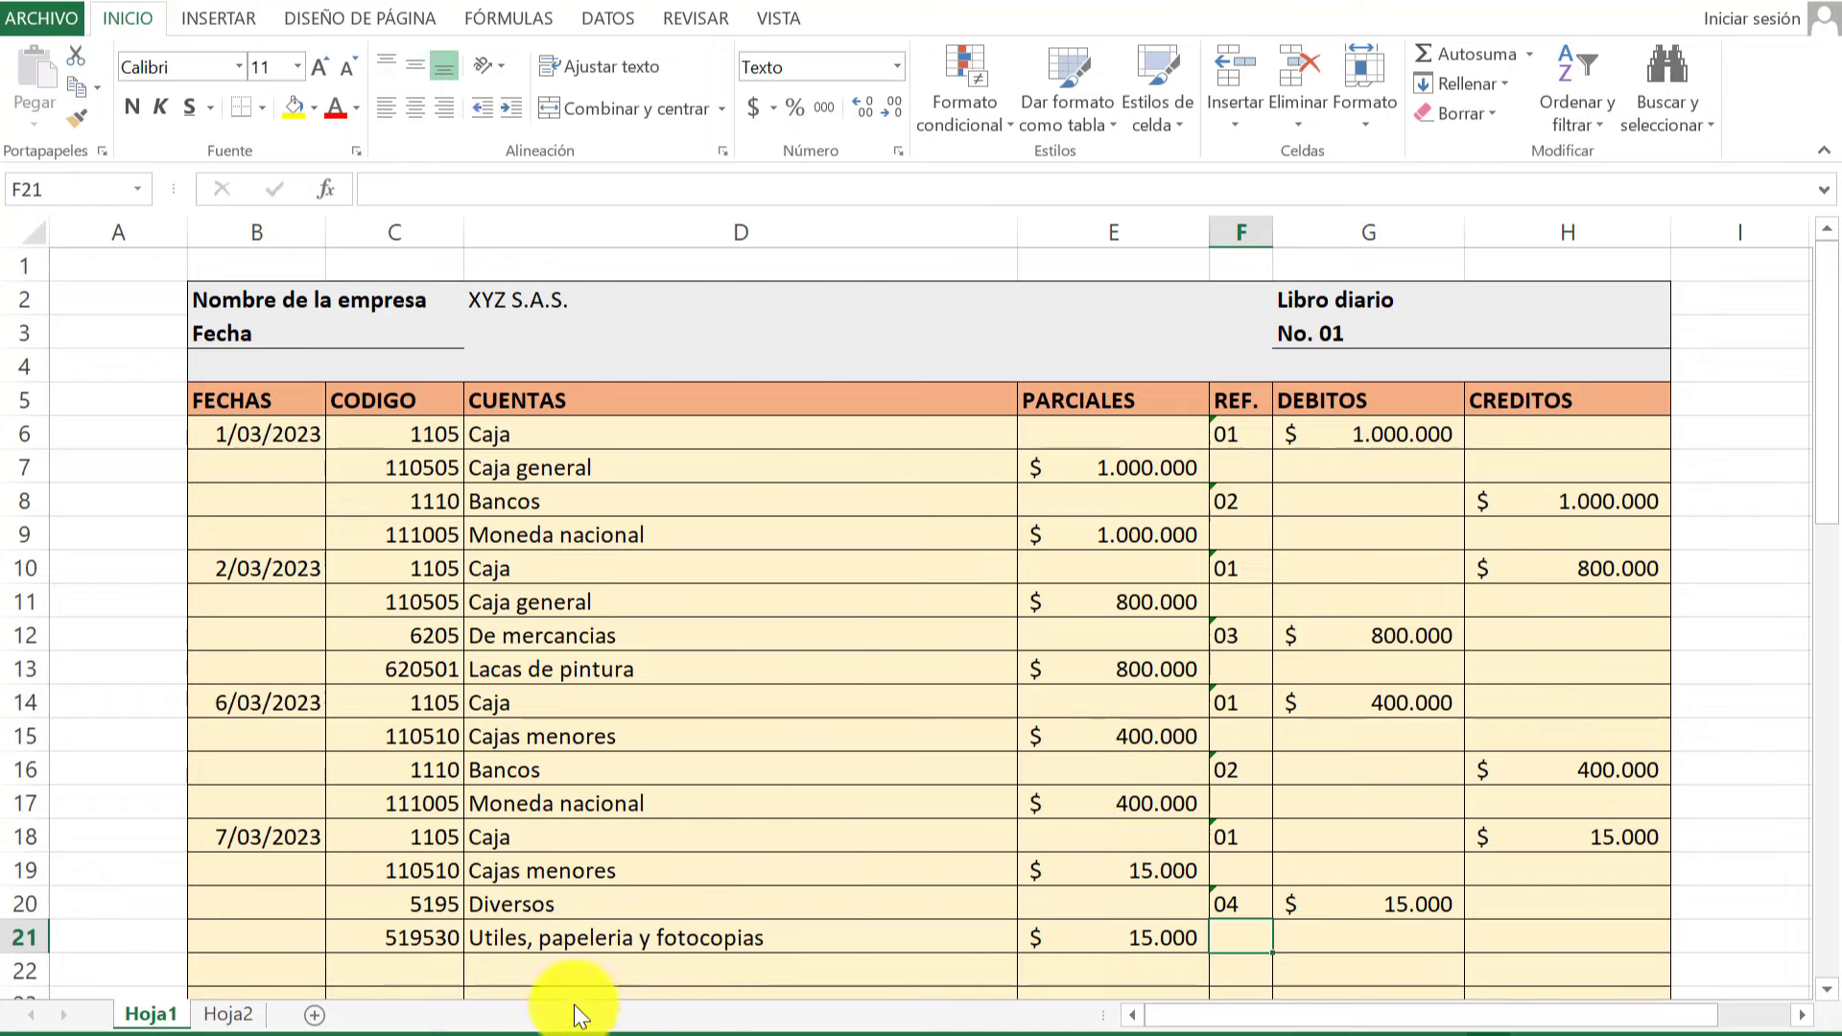
# Back in the ledger workbook, delete the extra Hoja2 (2) sheet.
pyautogui.click(542, 1035)
pyautogui.click(659, 953)
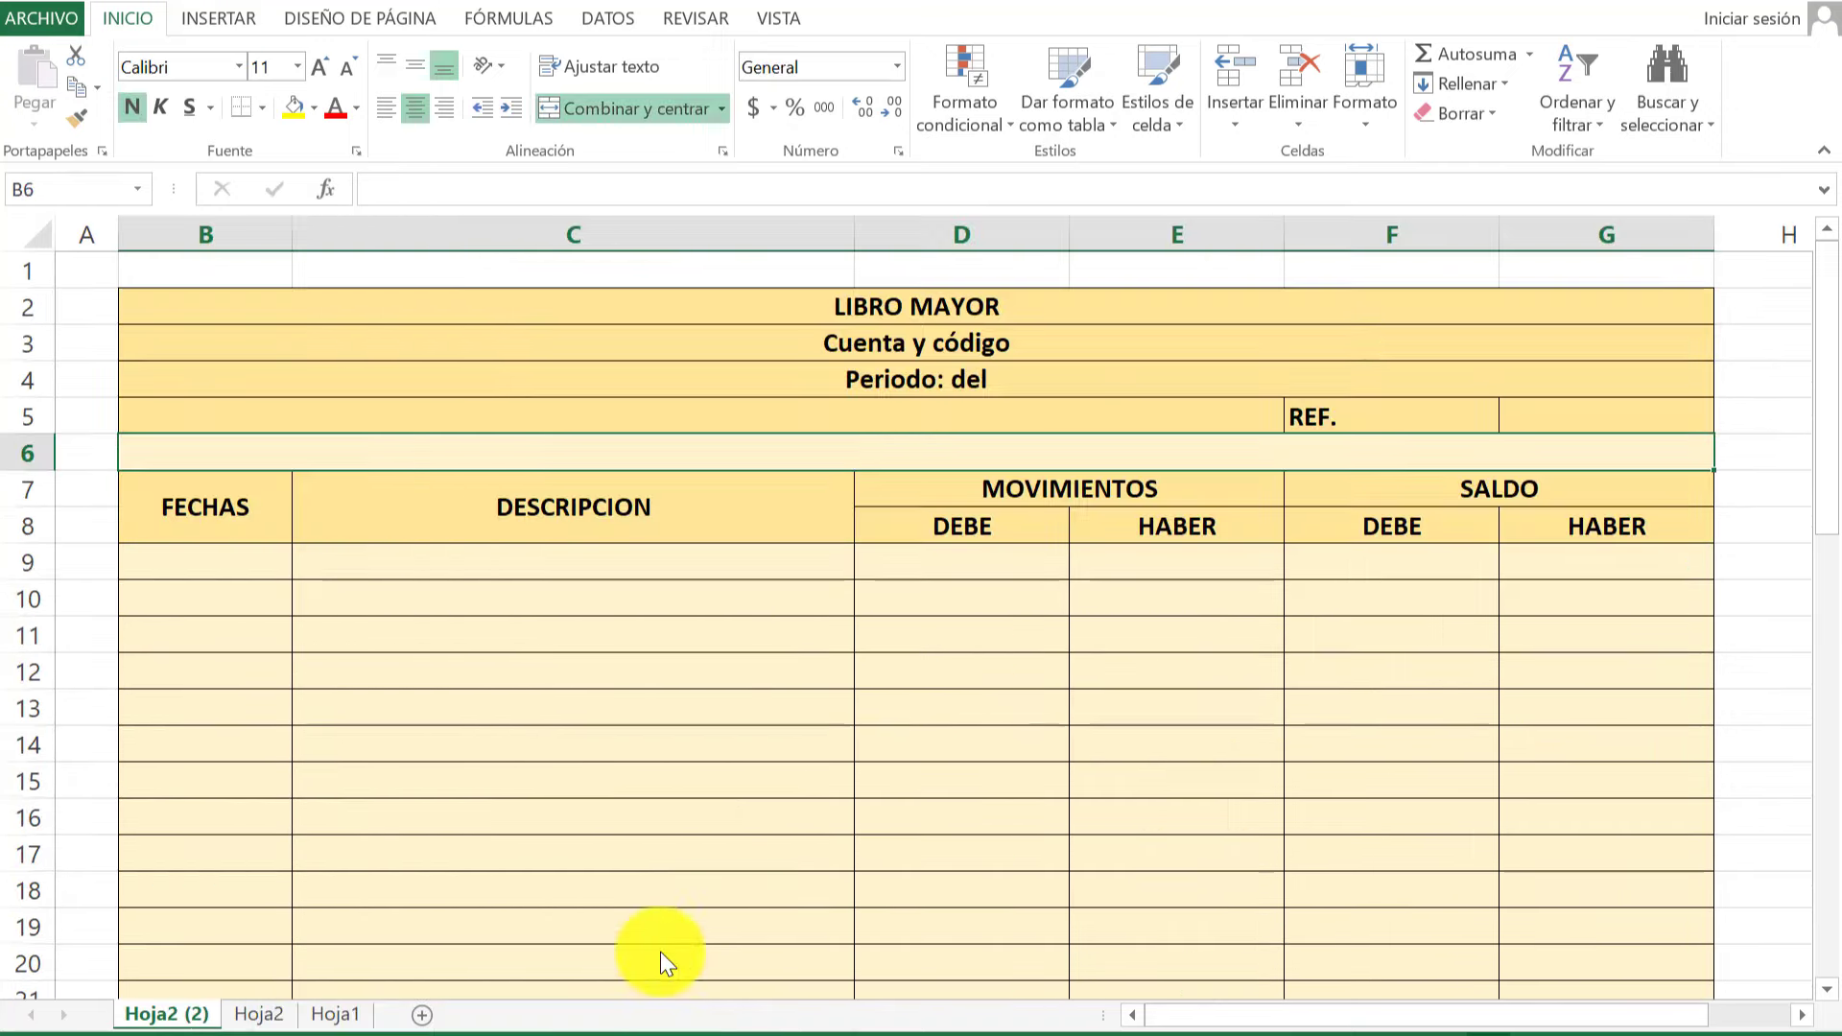
pyautogui.rightClick(172, 1014)
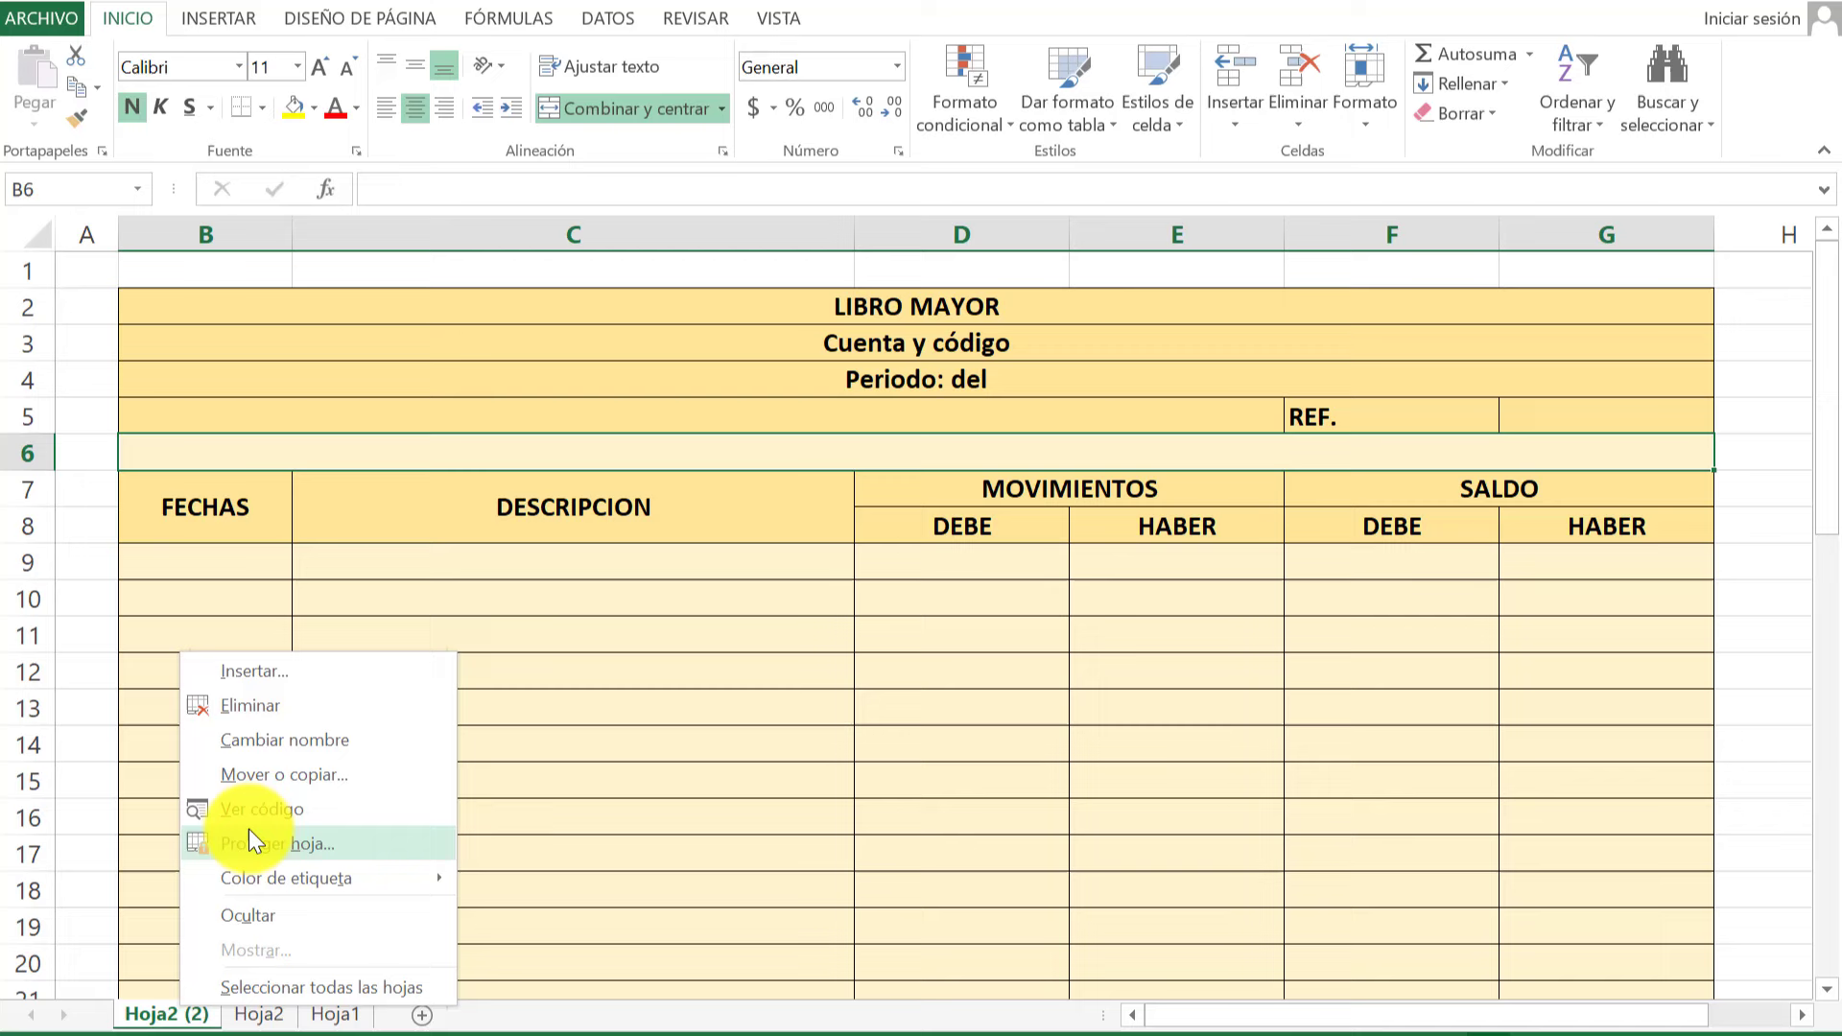
pyautogui.click(291, 707)
pyautogui.click(853, 609)
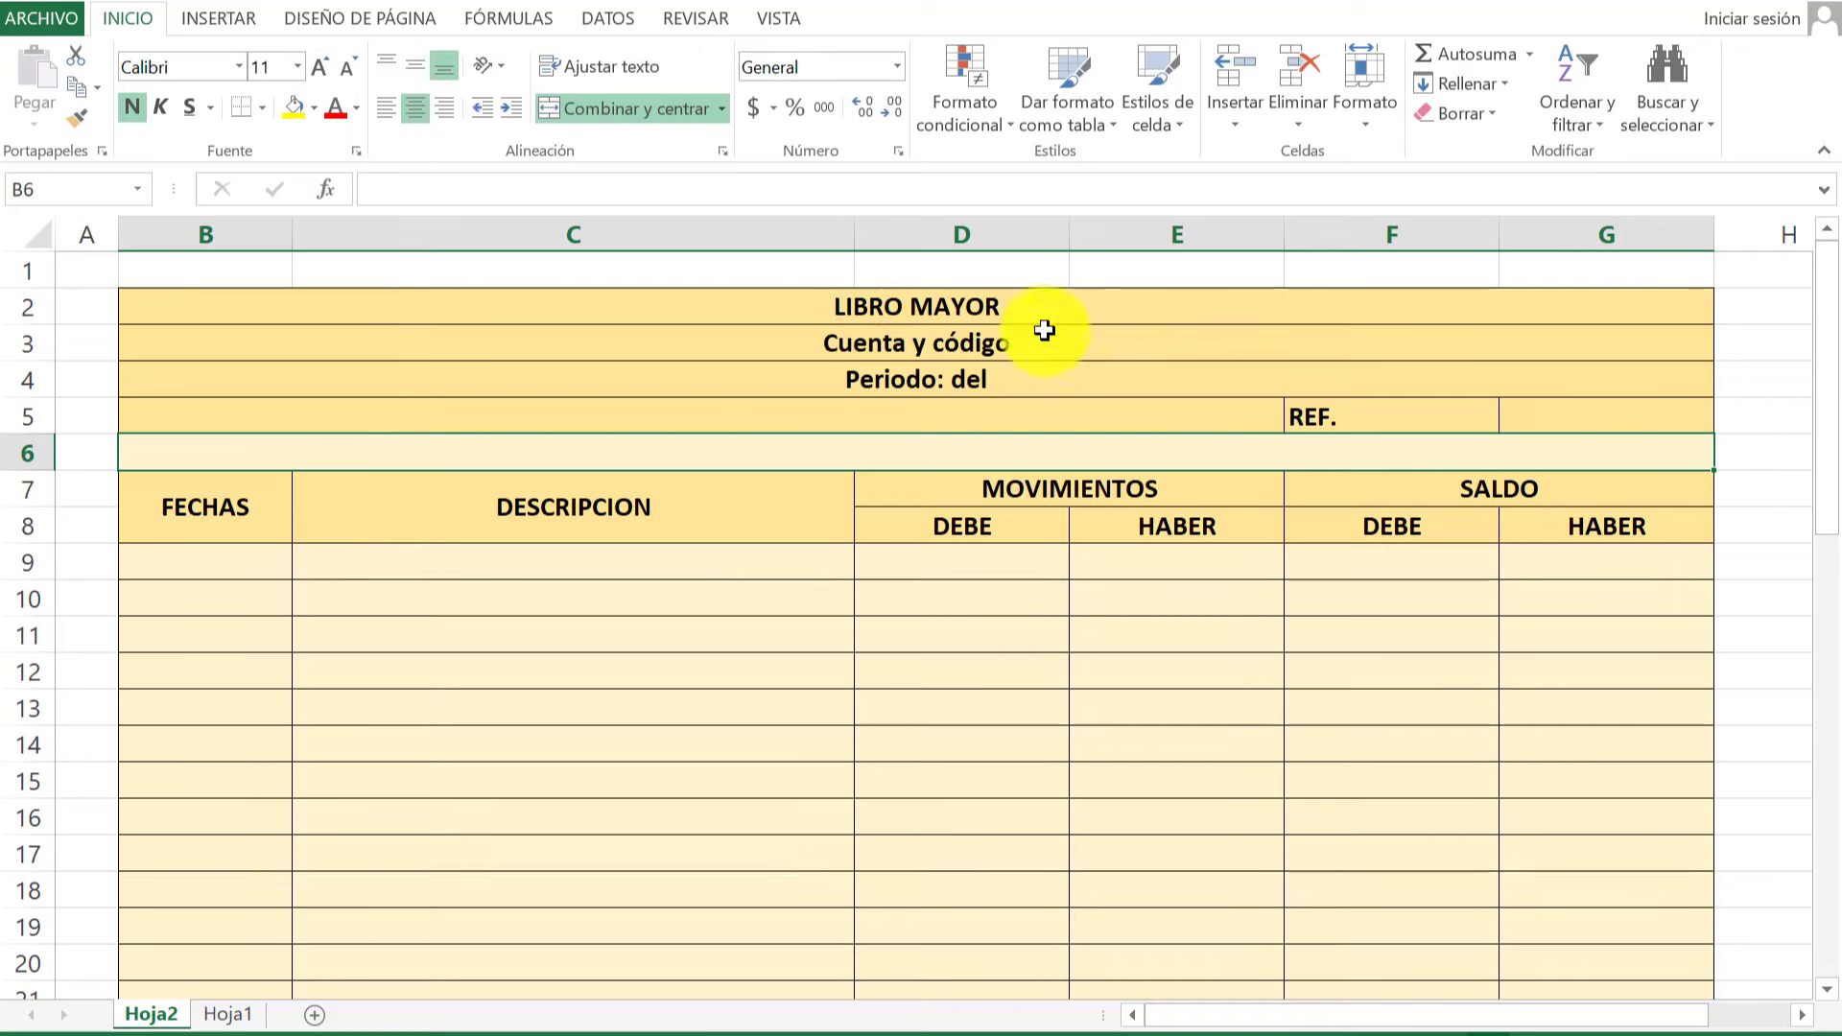
# Replace the Cuenta y código title with 'Caja 1105'.
pyautogui.click(962, 349)
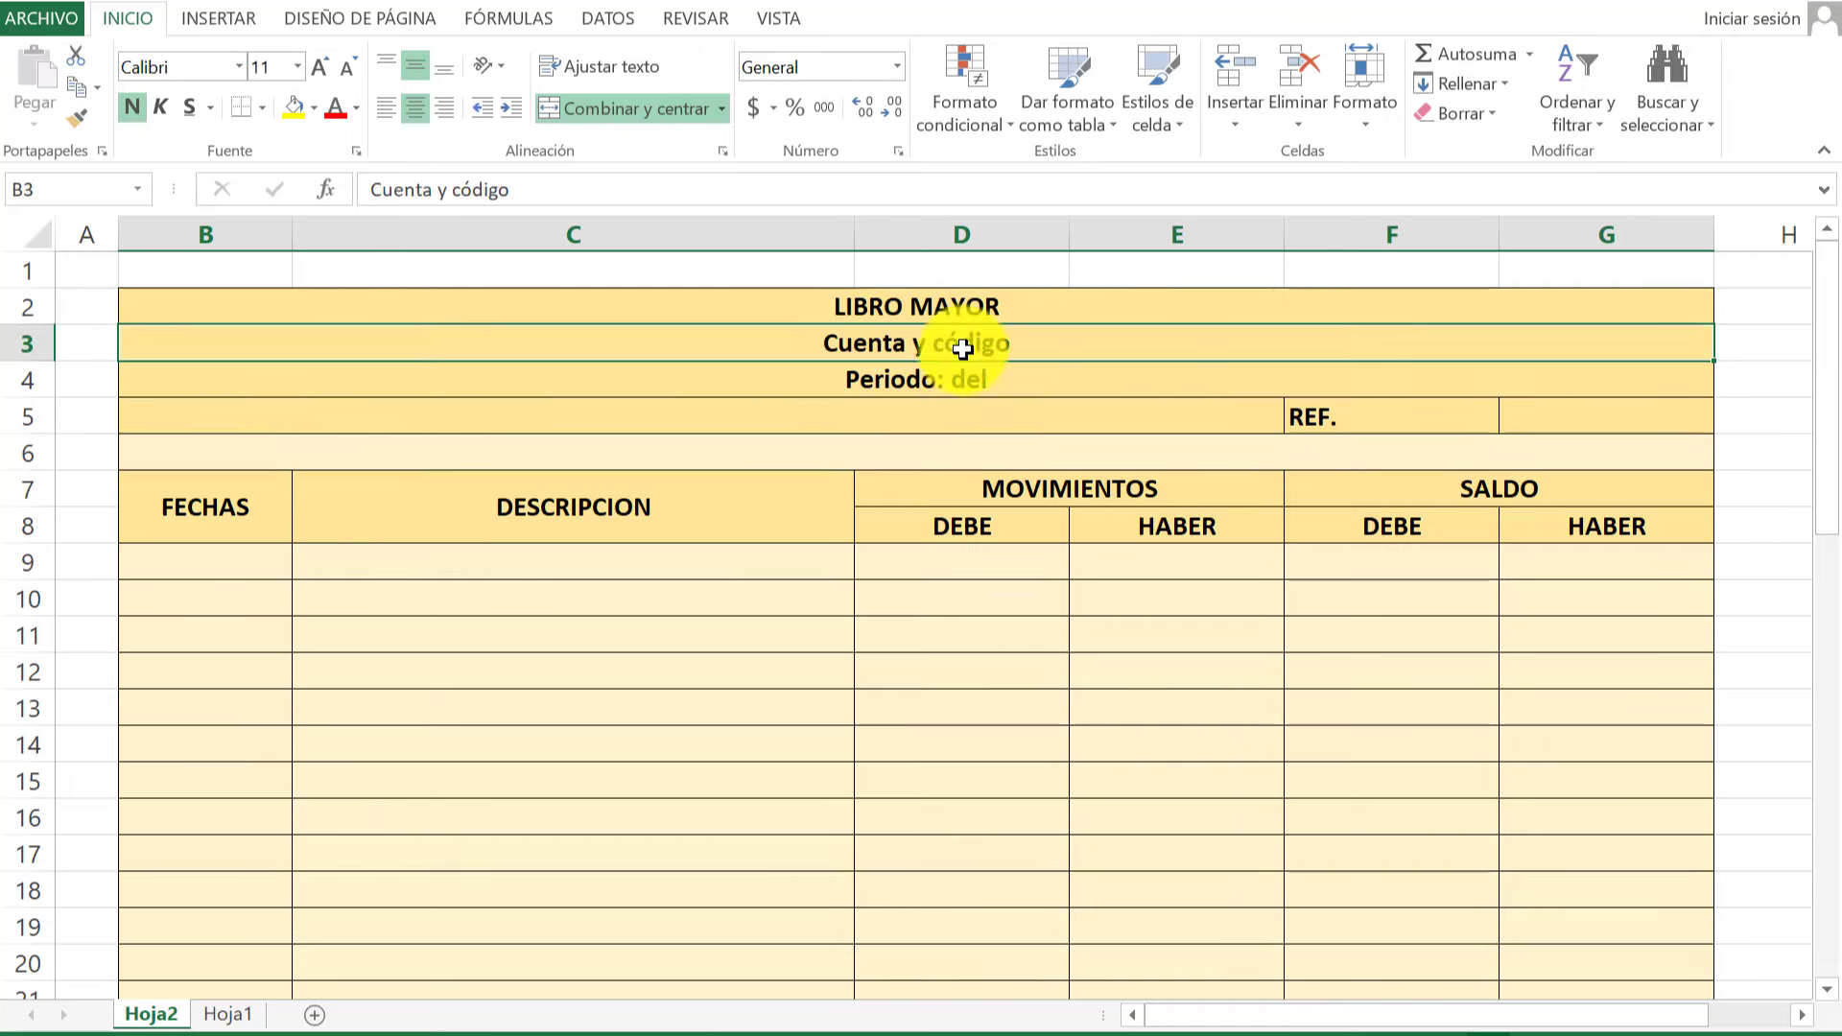
pyautogui.doubleClick(1105, 350)
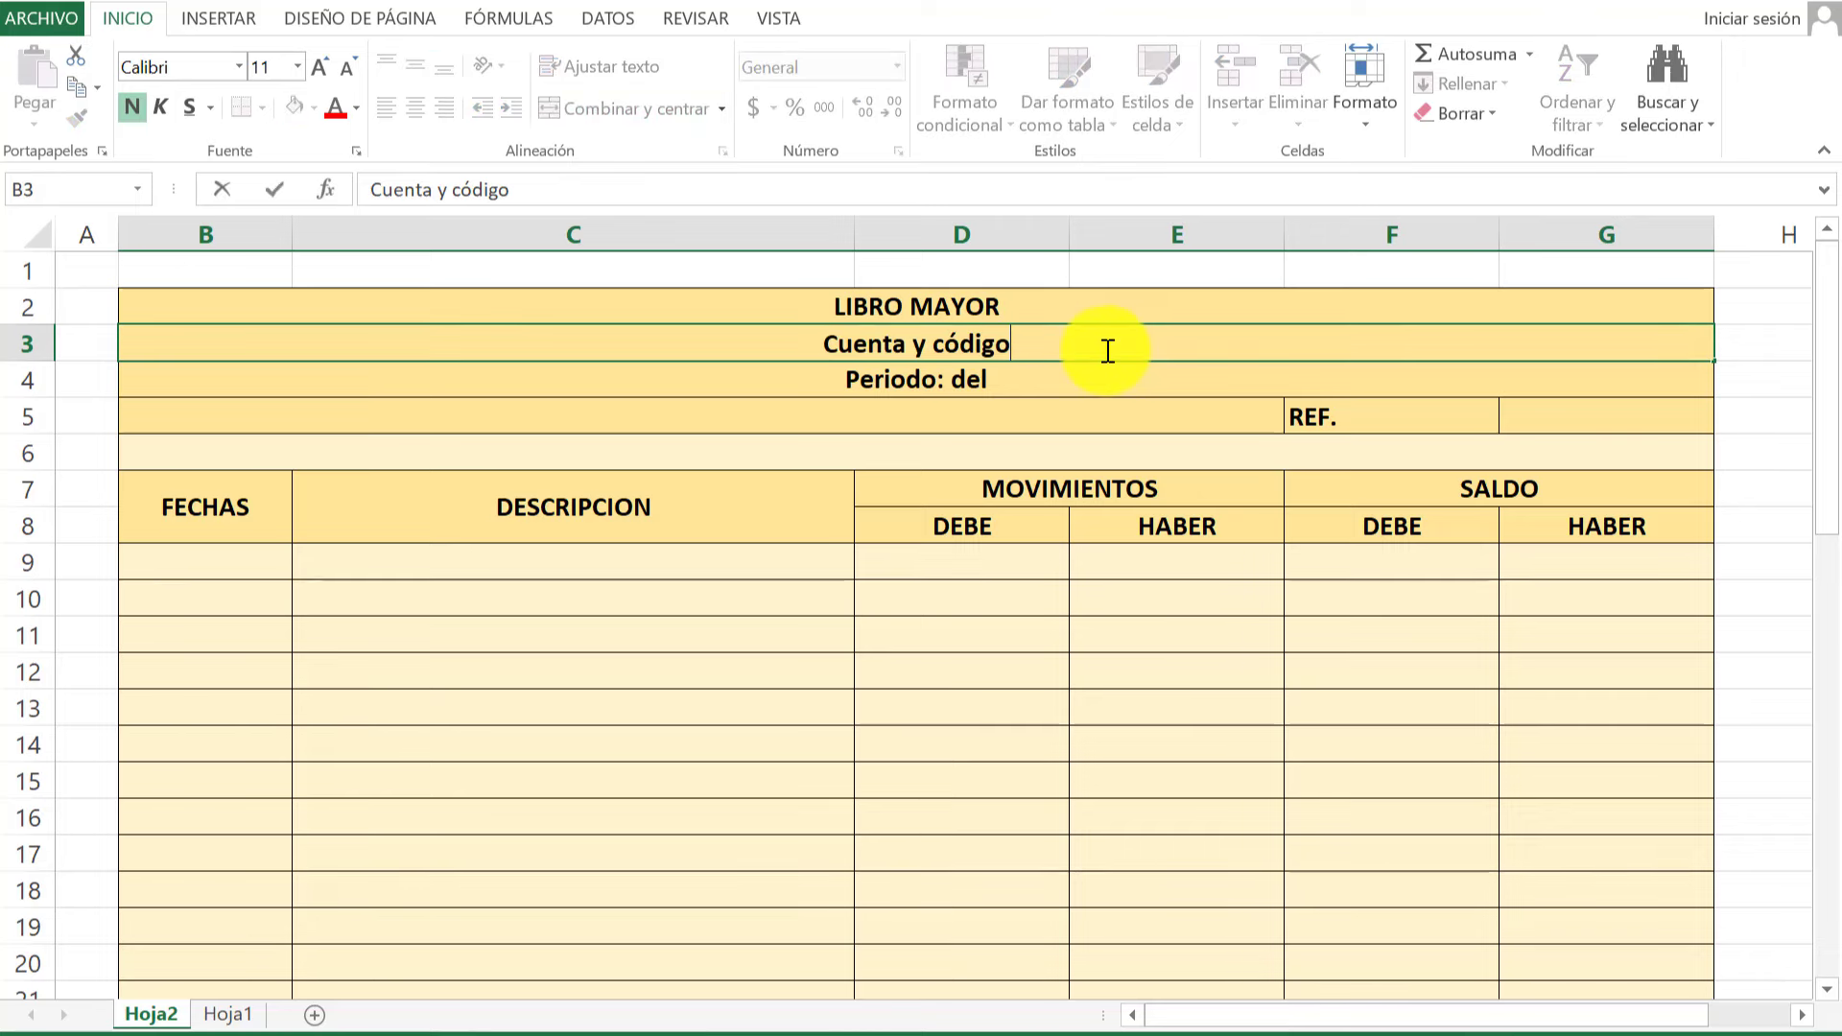
pyautogui.keyDown('shift'); pyautogui.click(792, 342); pyautogui.keyUp('shift')
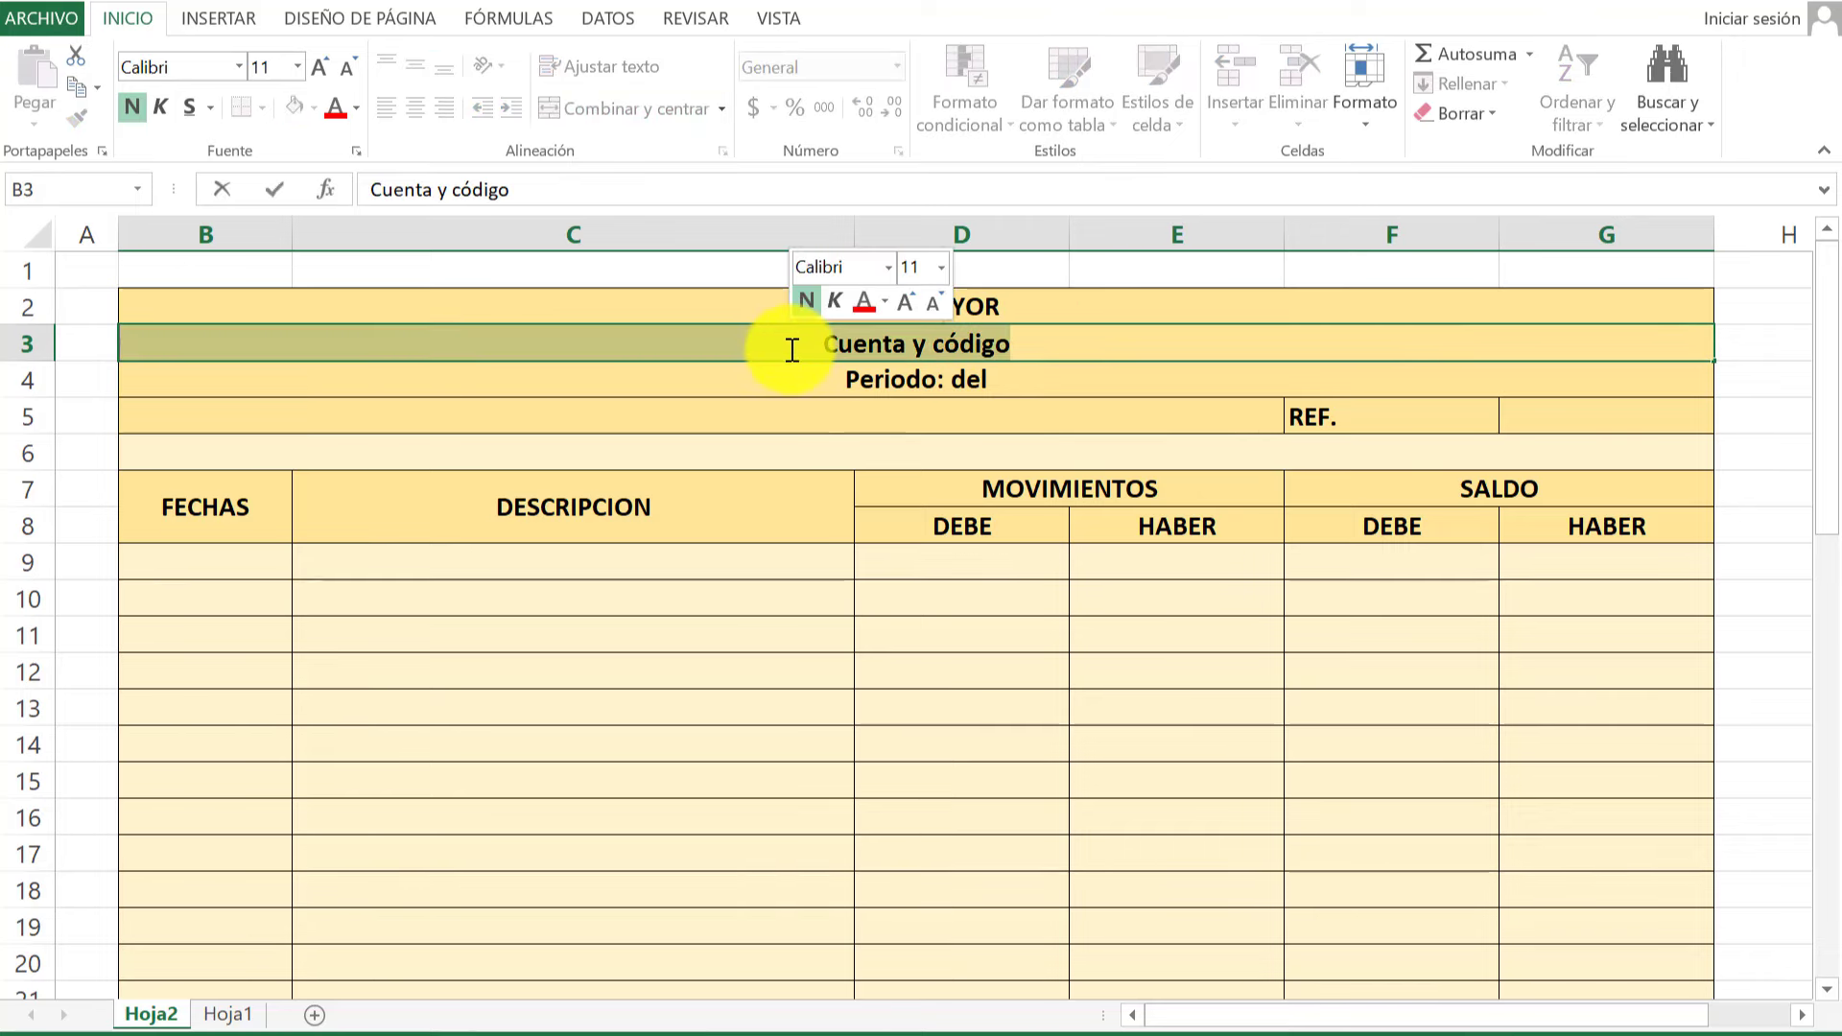
pyautogui.write('Caja ')
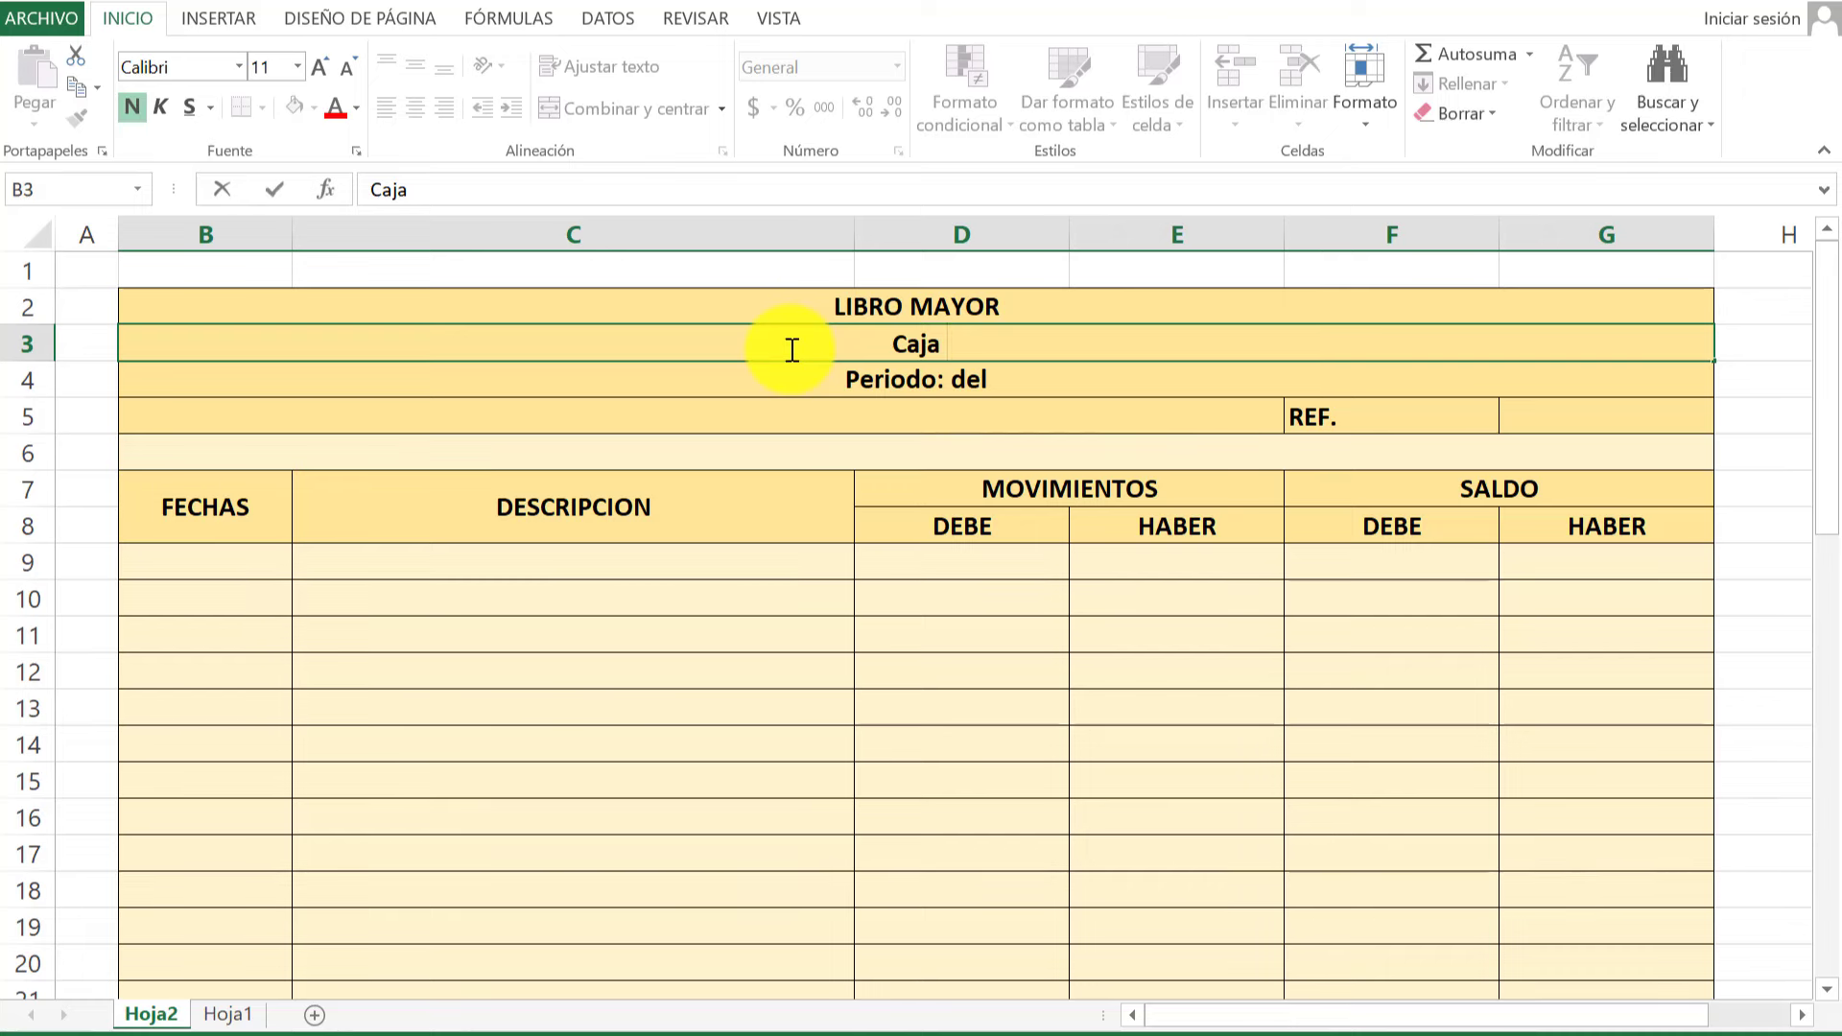
pyautogui.write('1105')
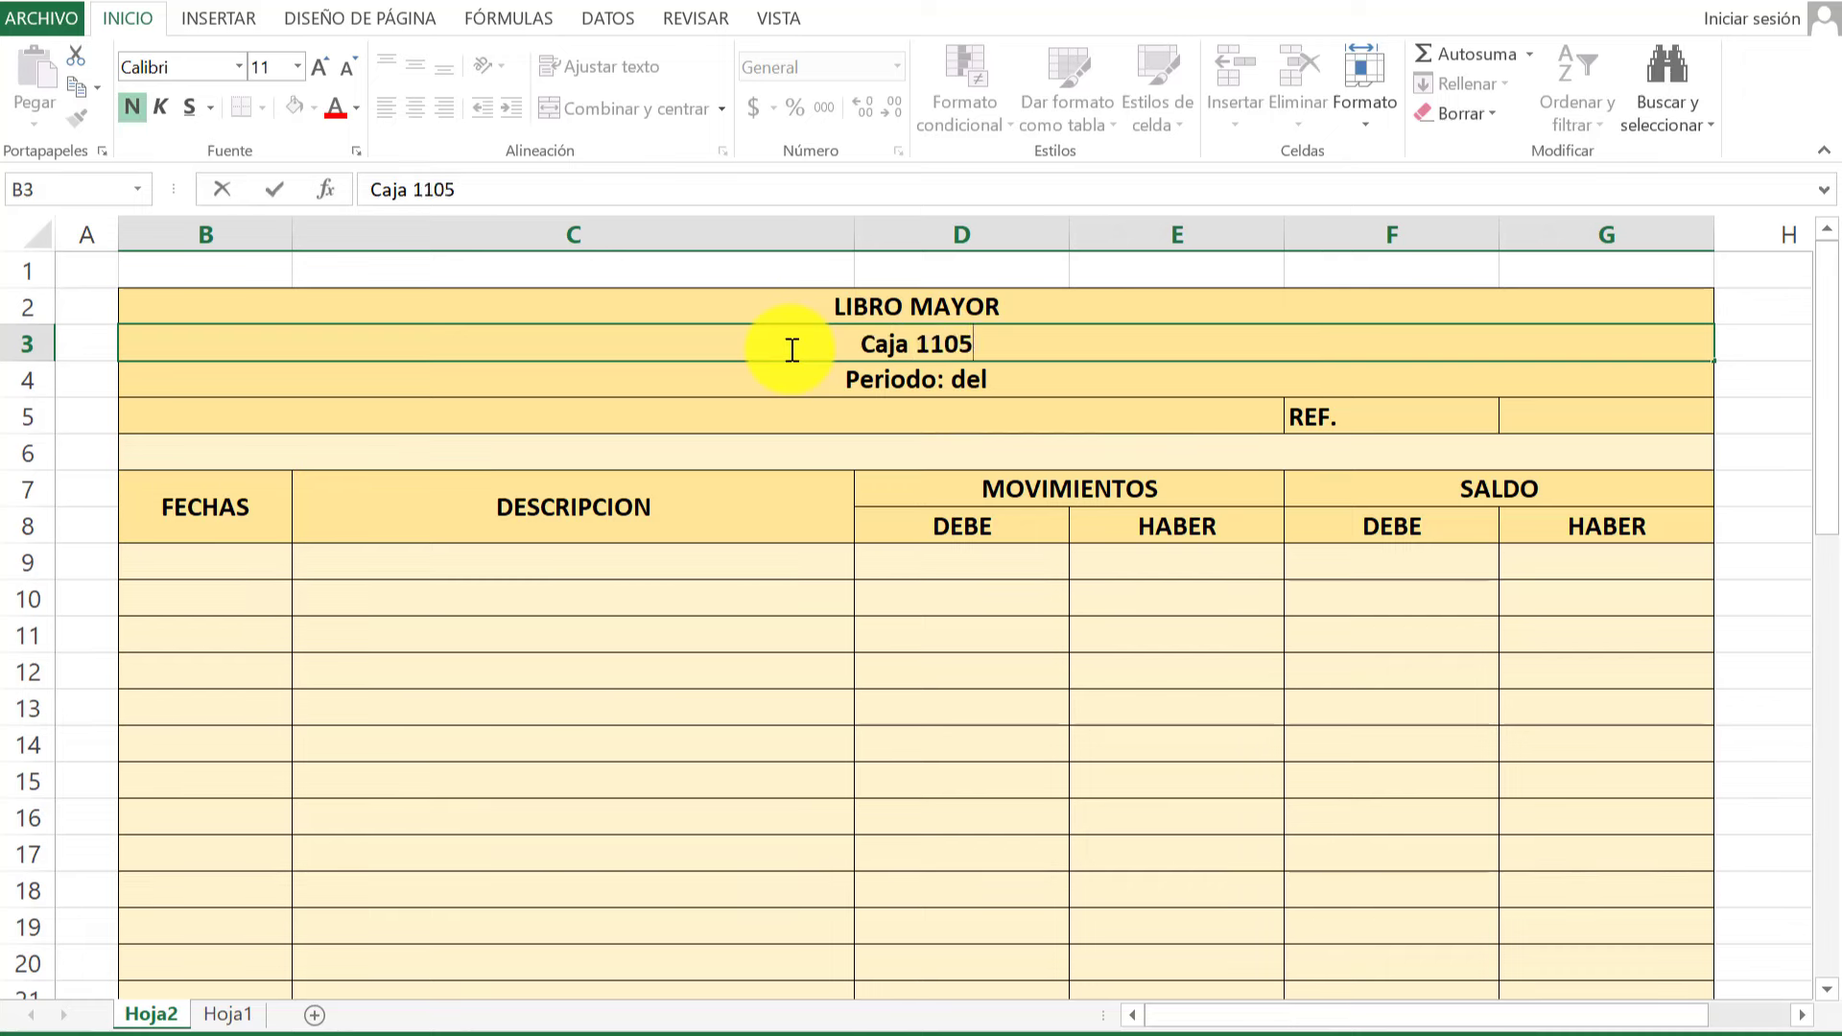
pyautogui.press('Return')
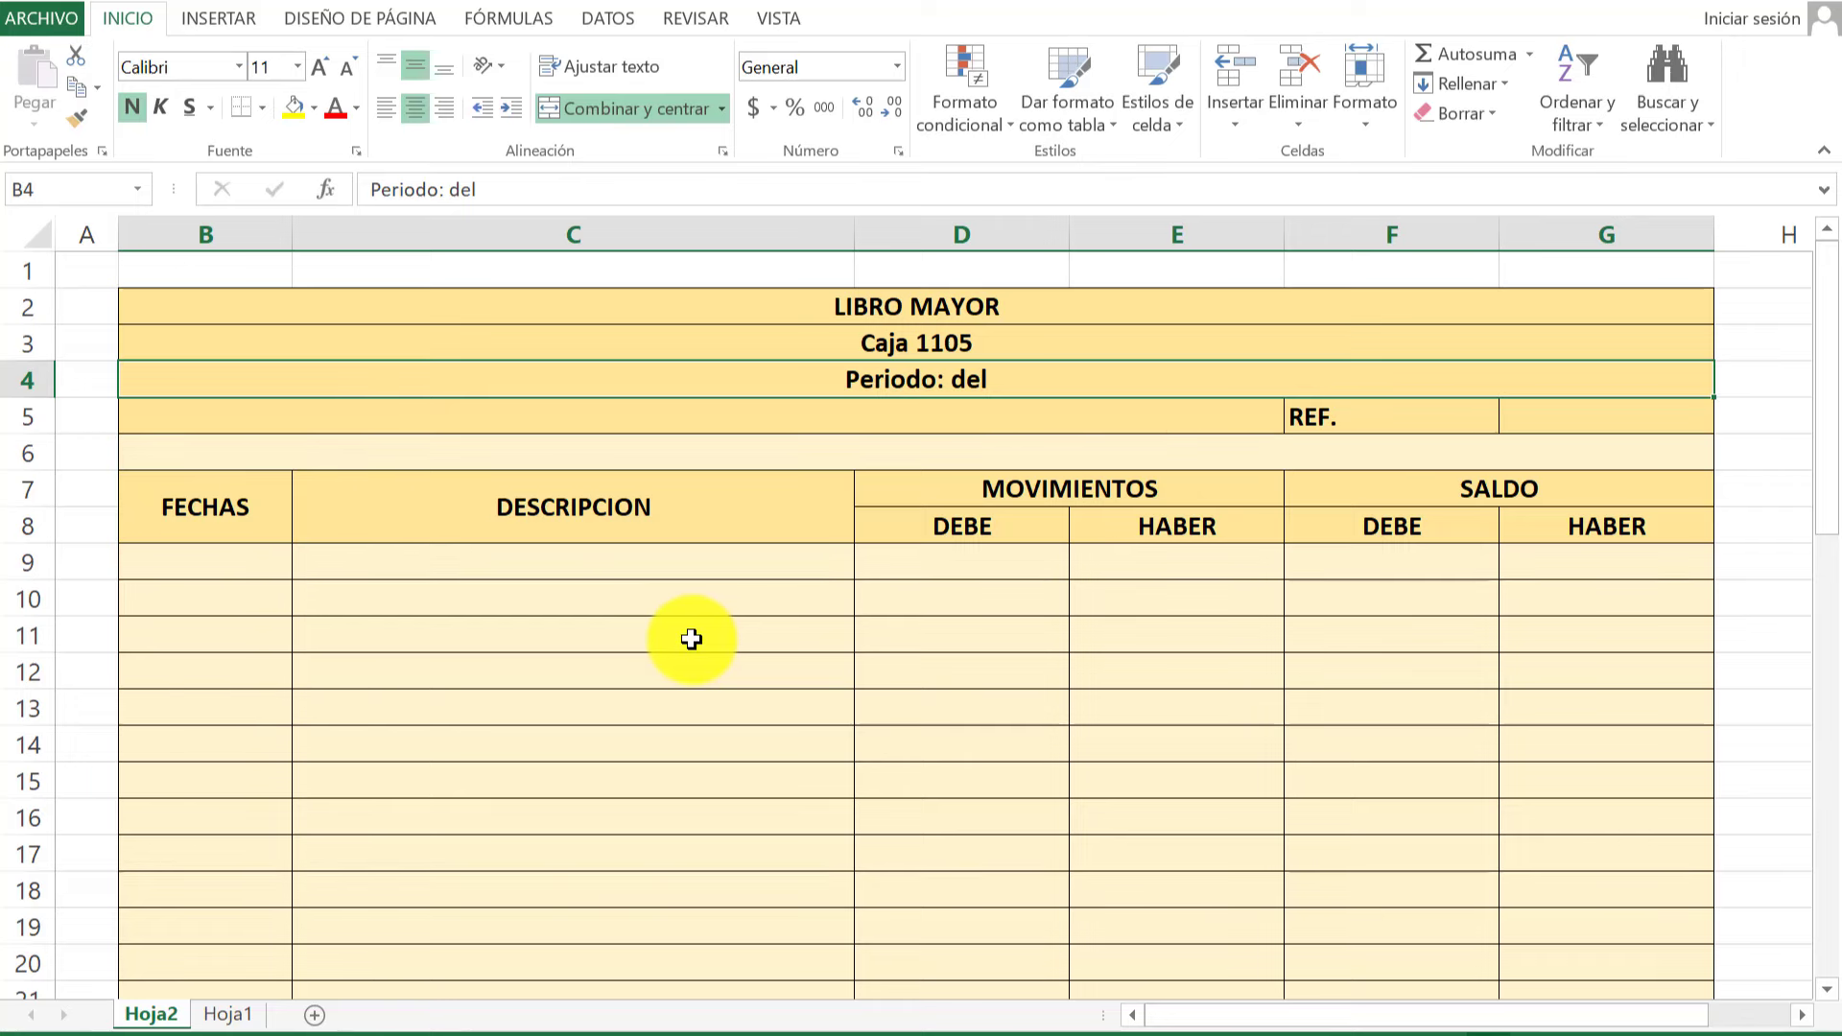
# Complete the period line with '01 de marzo de 2023 a 31 de marzo de 2023'.
pyautogui.doubleClick(1103, 375)
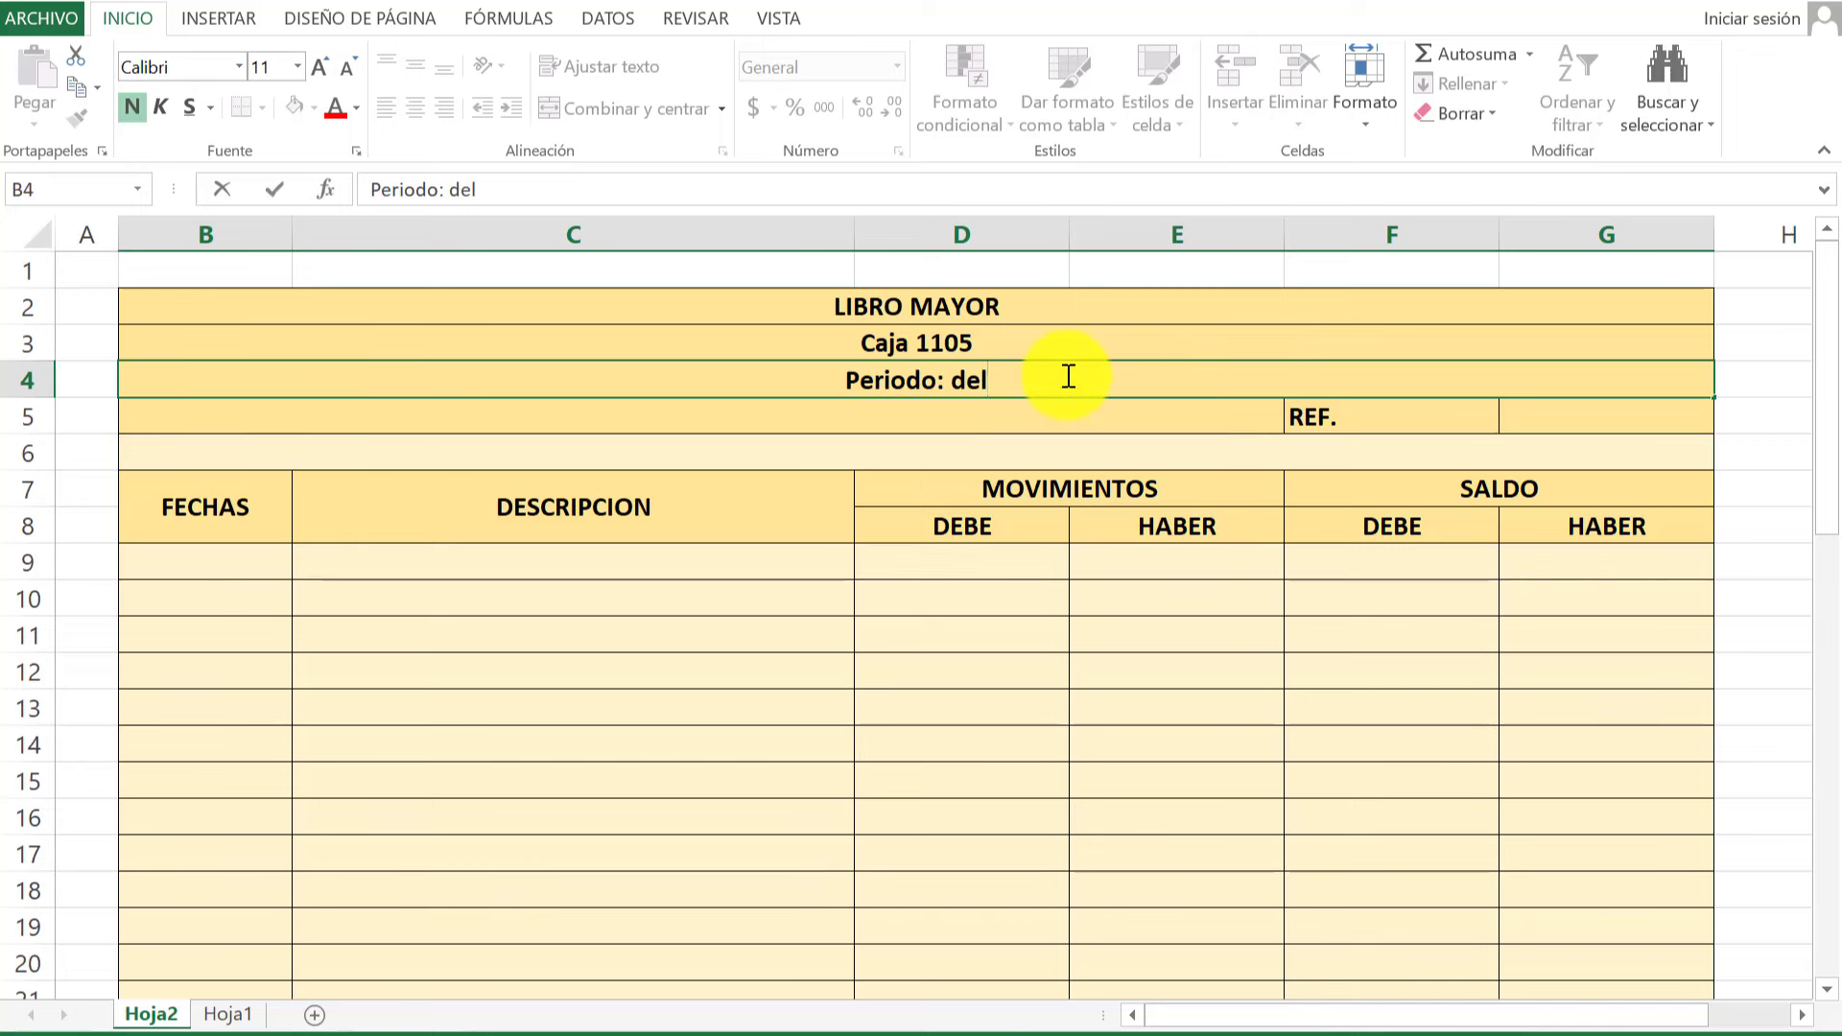
pyautogui.write(' 01 ')
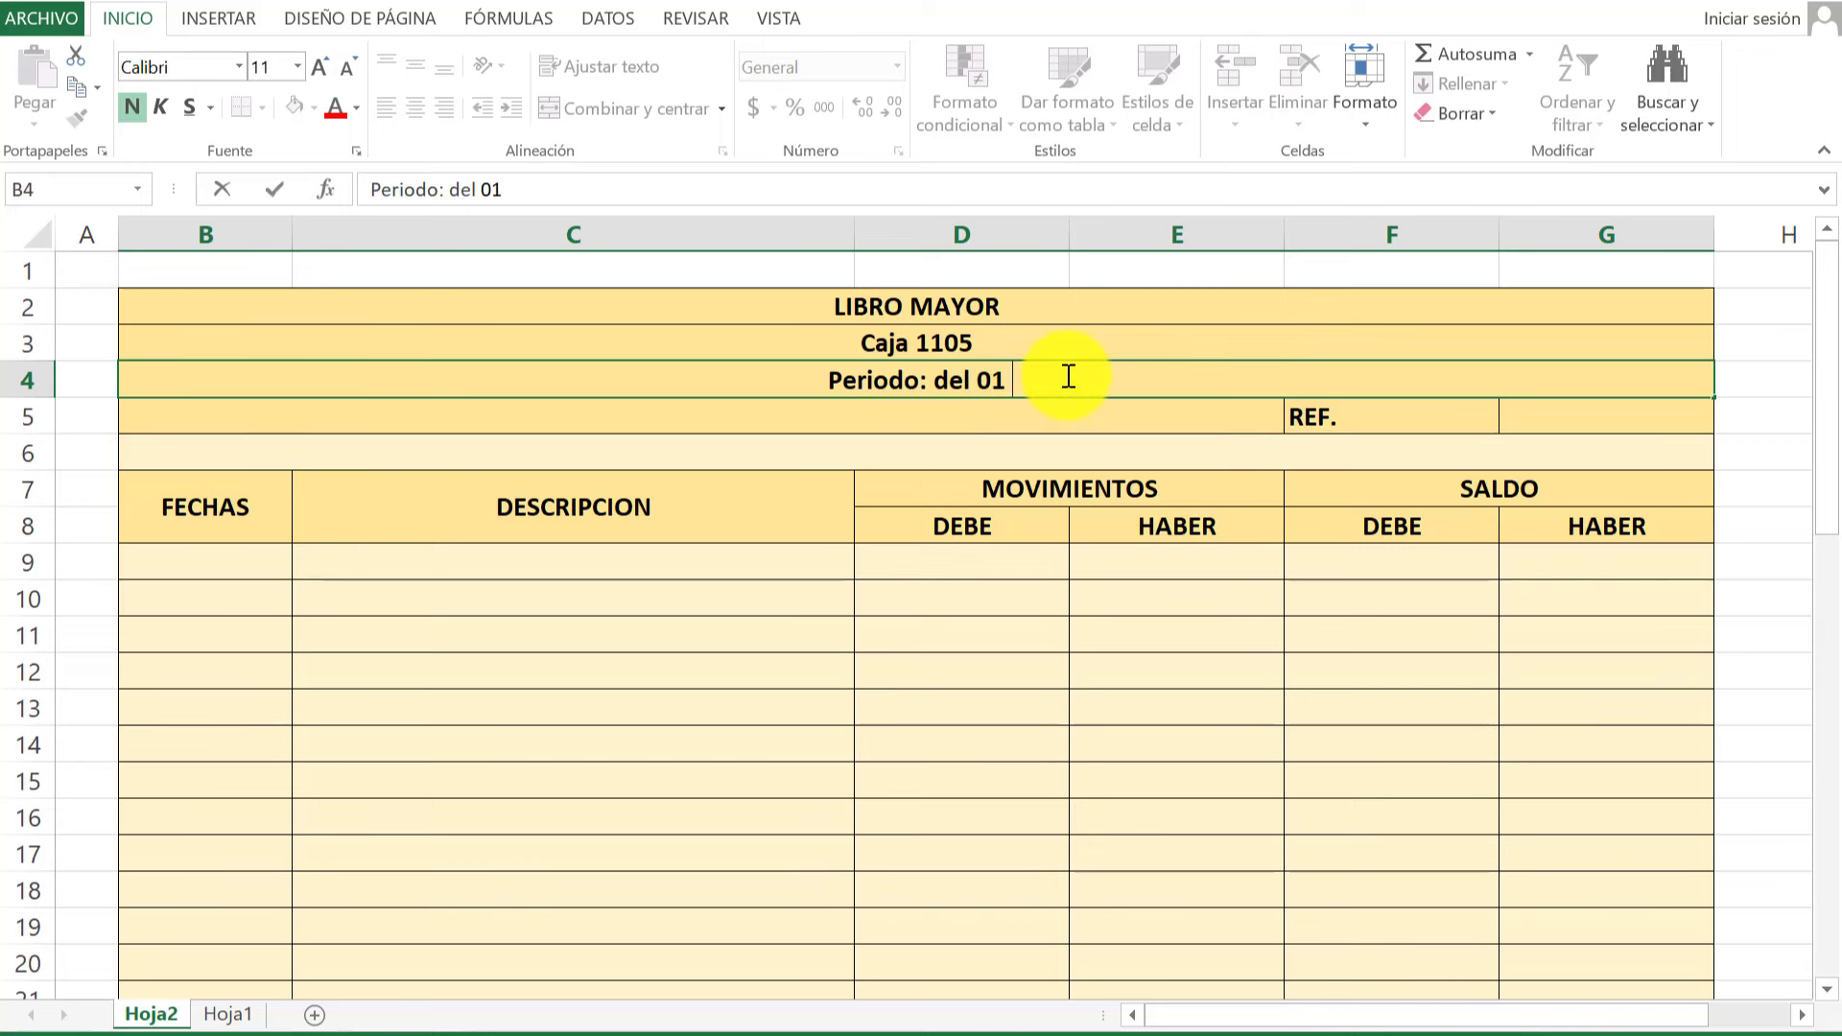
pyautogui.write('de ma')
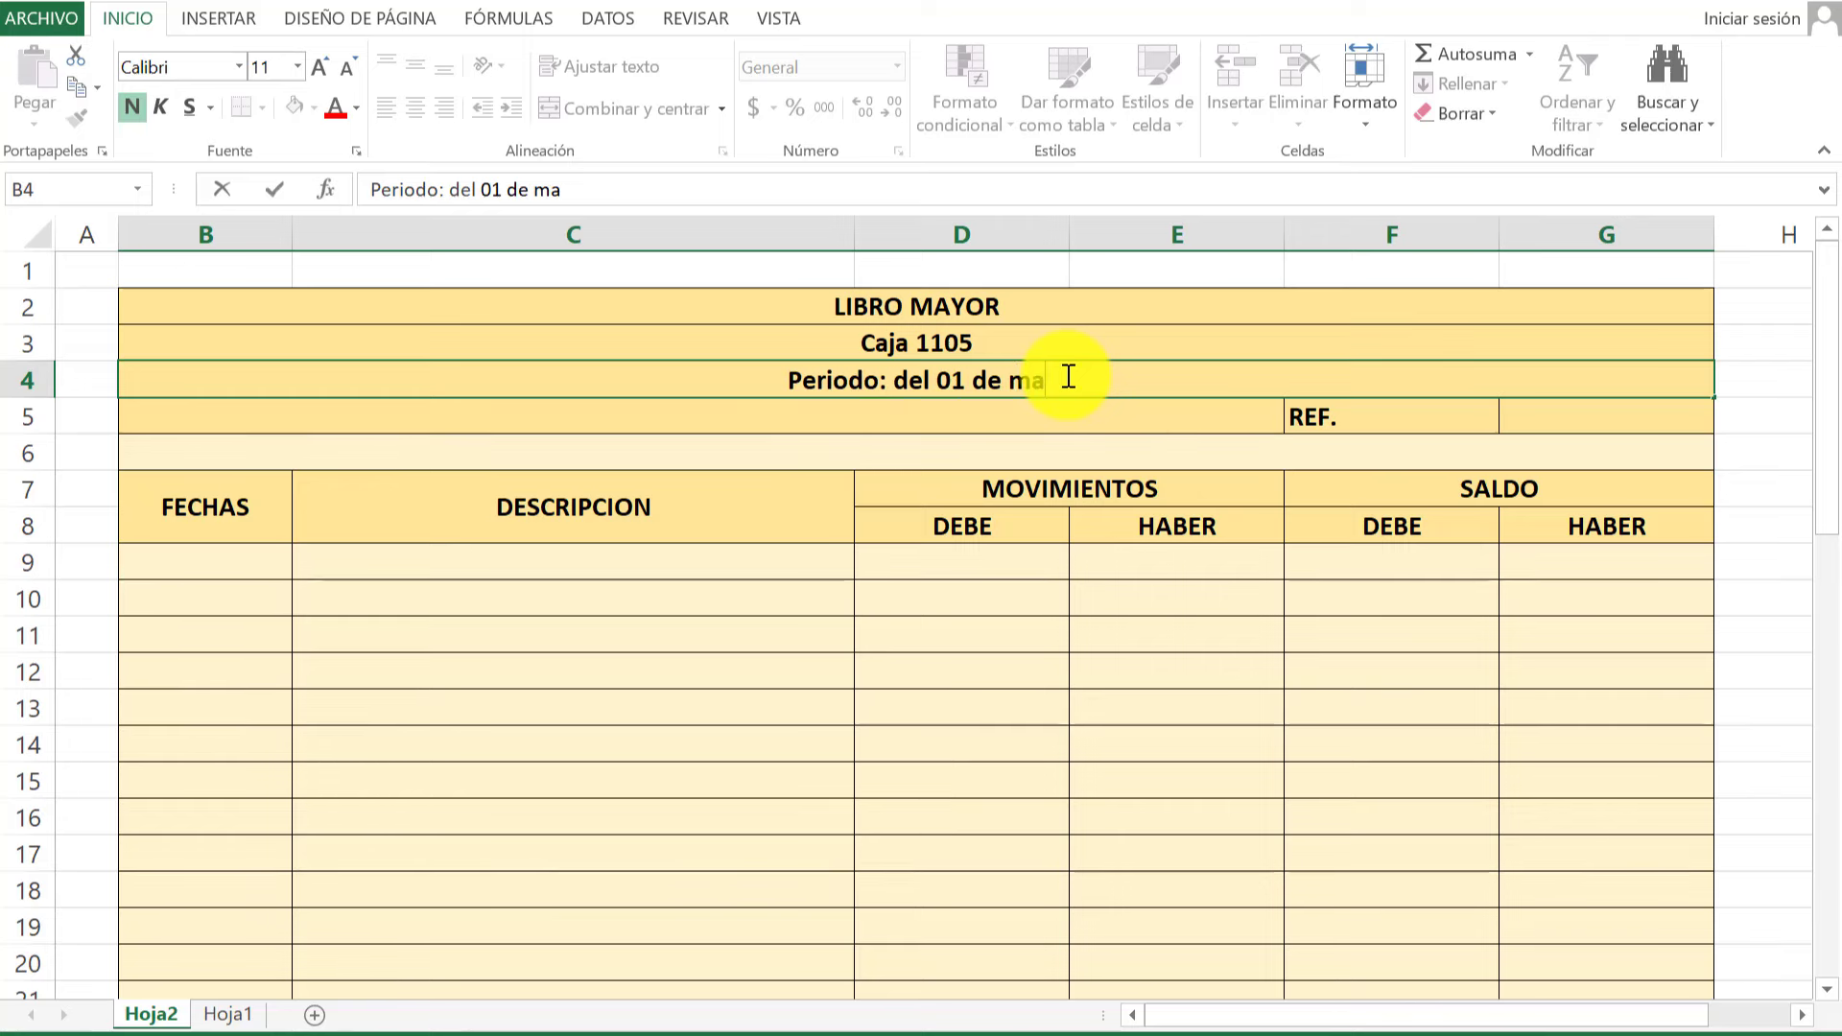
pyautogui.write('rzo de 2')
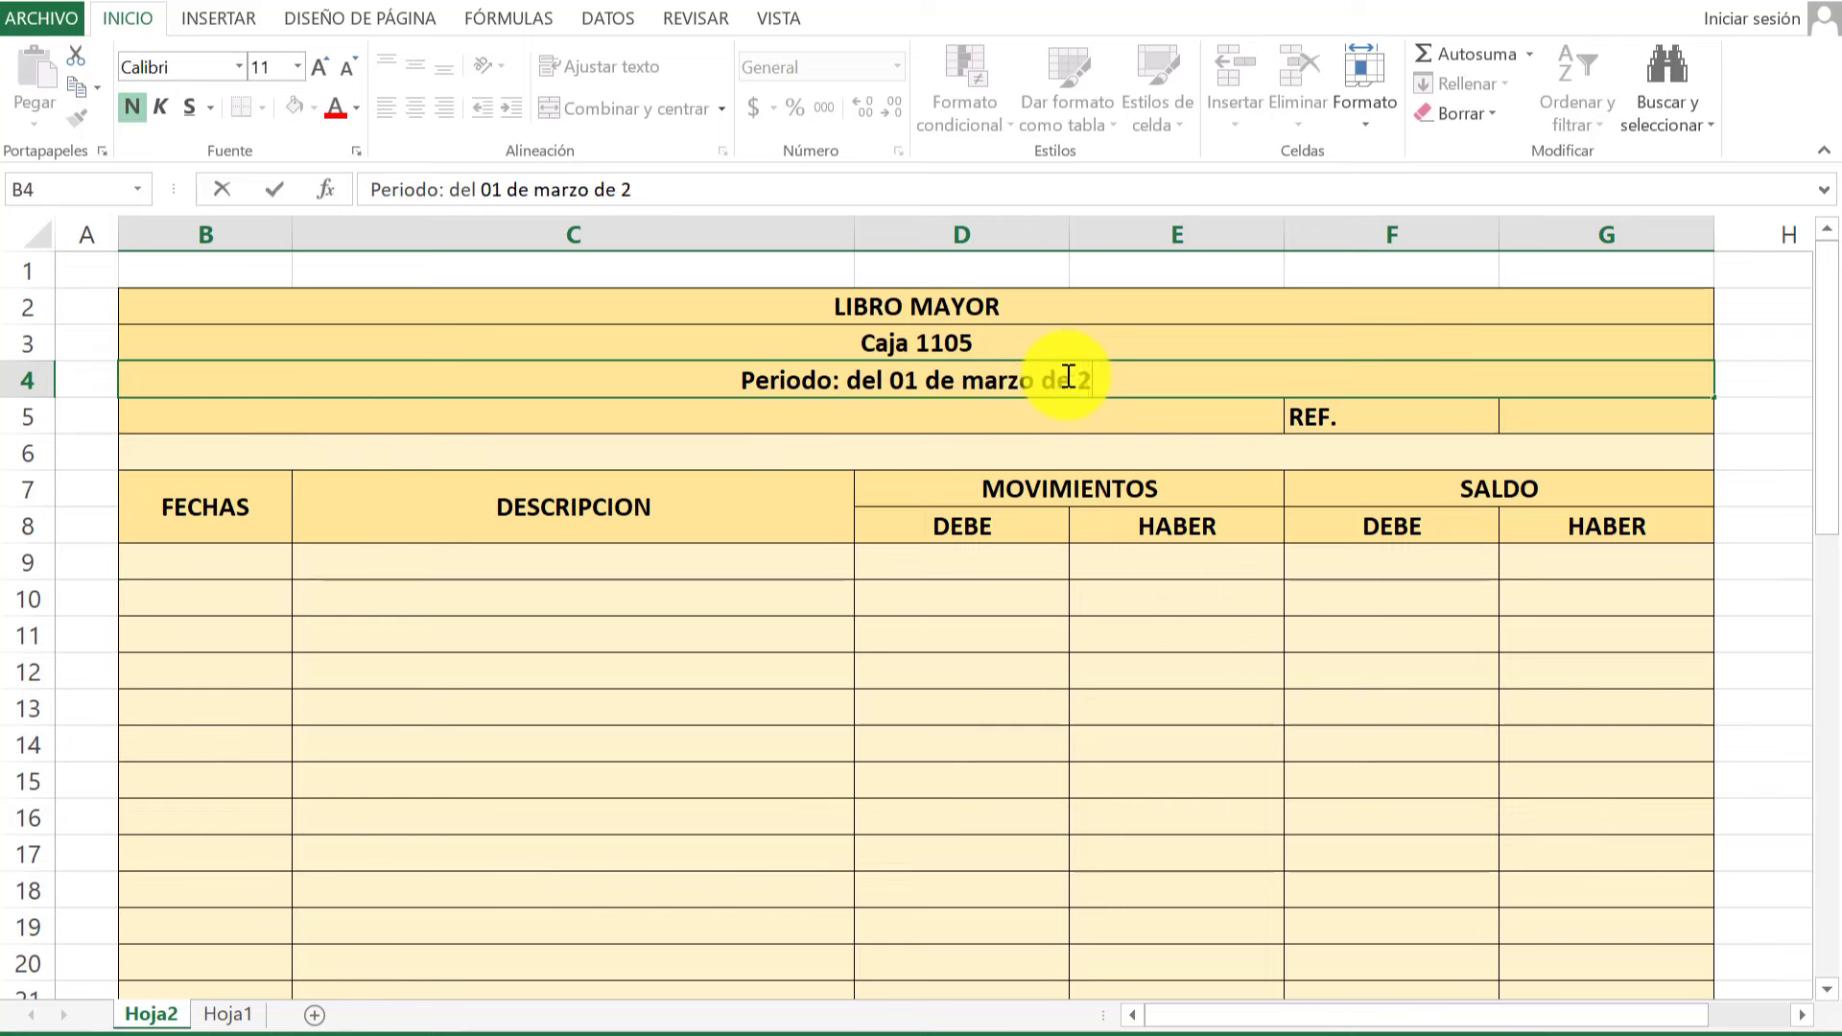
pyautogui.write('023 a ')
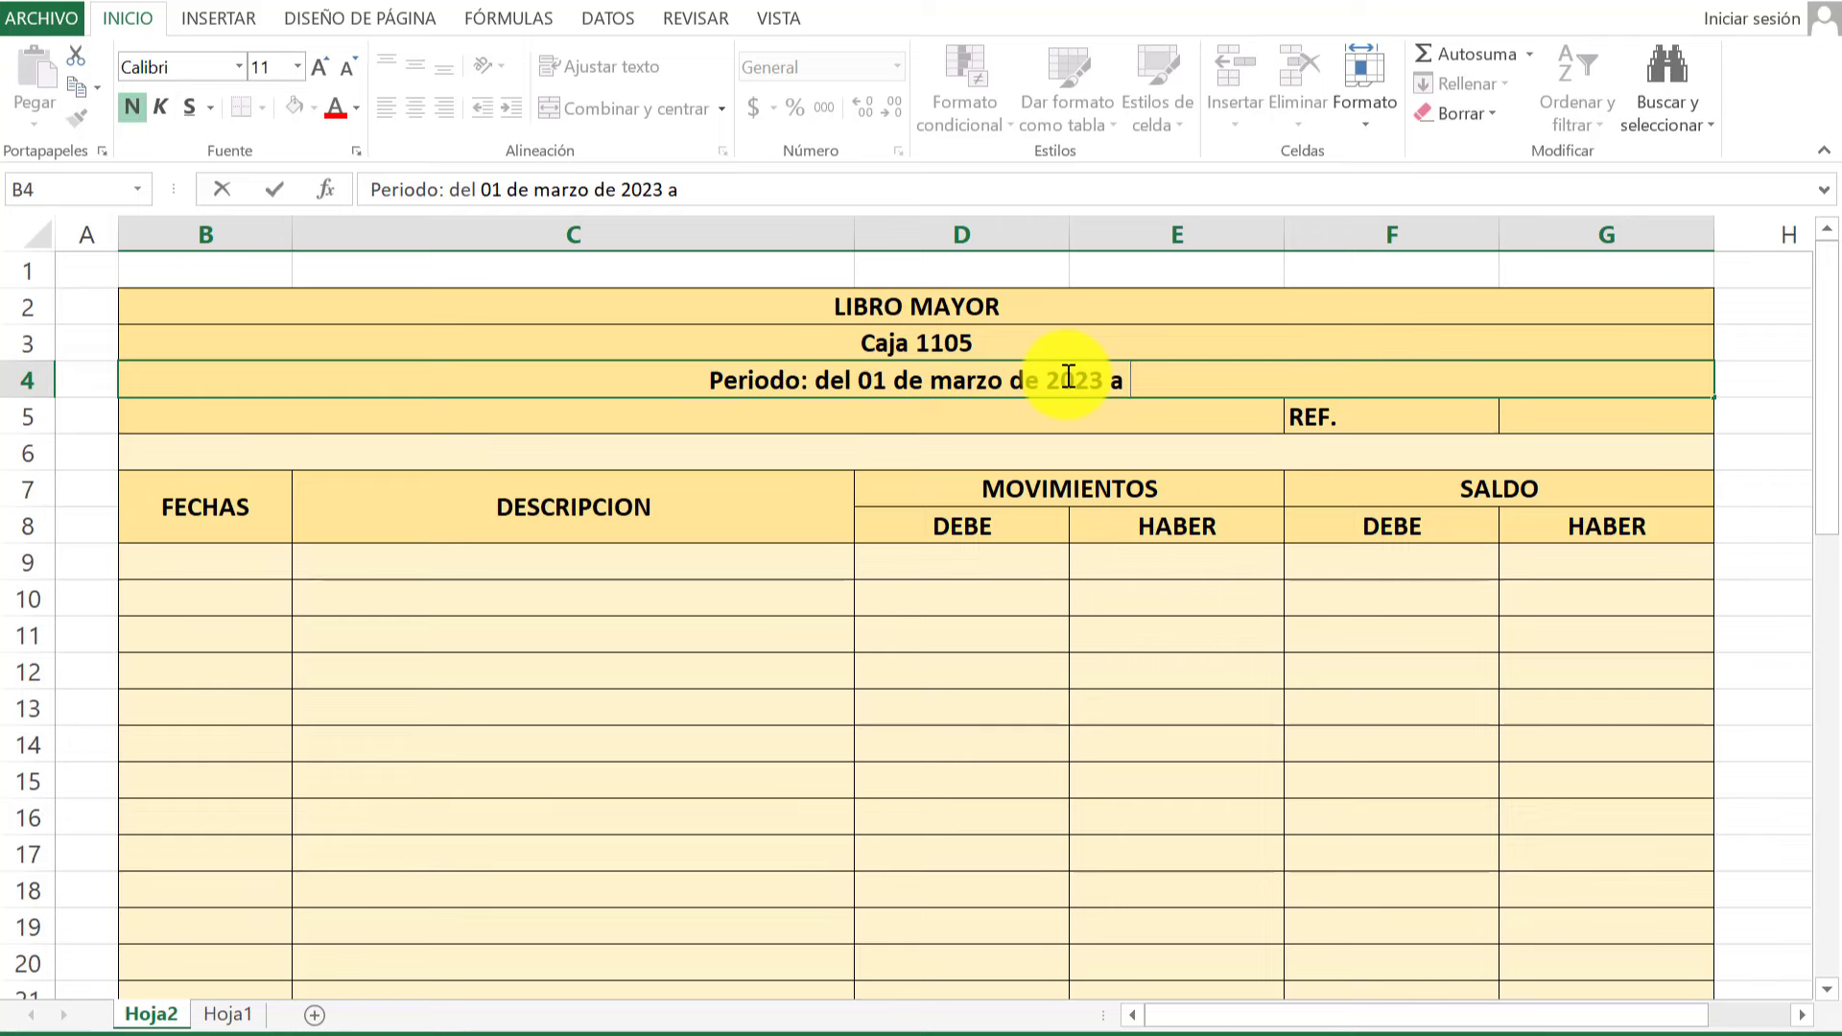
pyautogui.write('31 de marz')
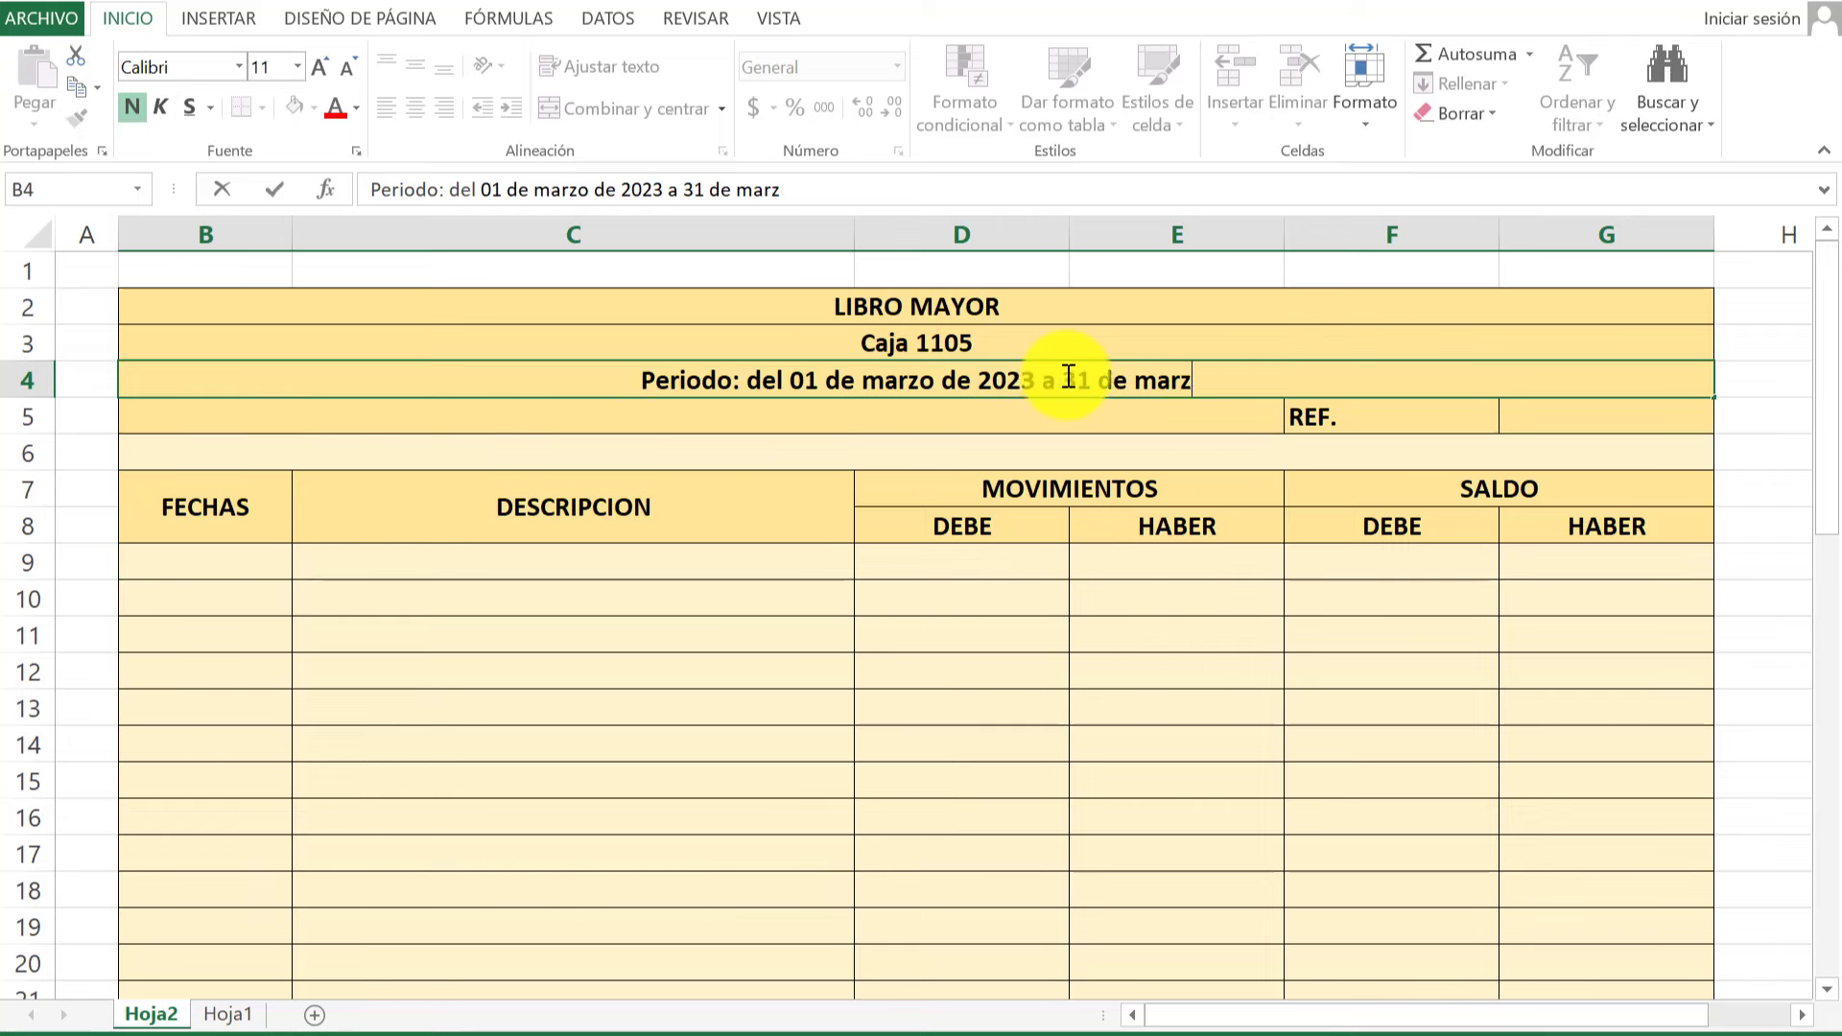
pyautogui.write('o de 20')
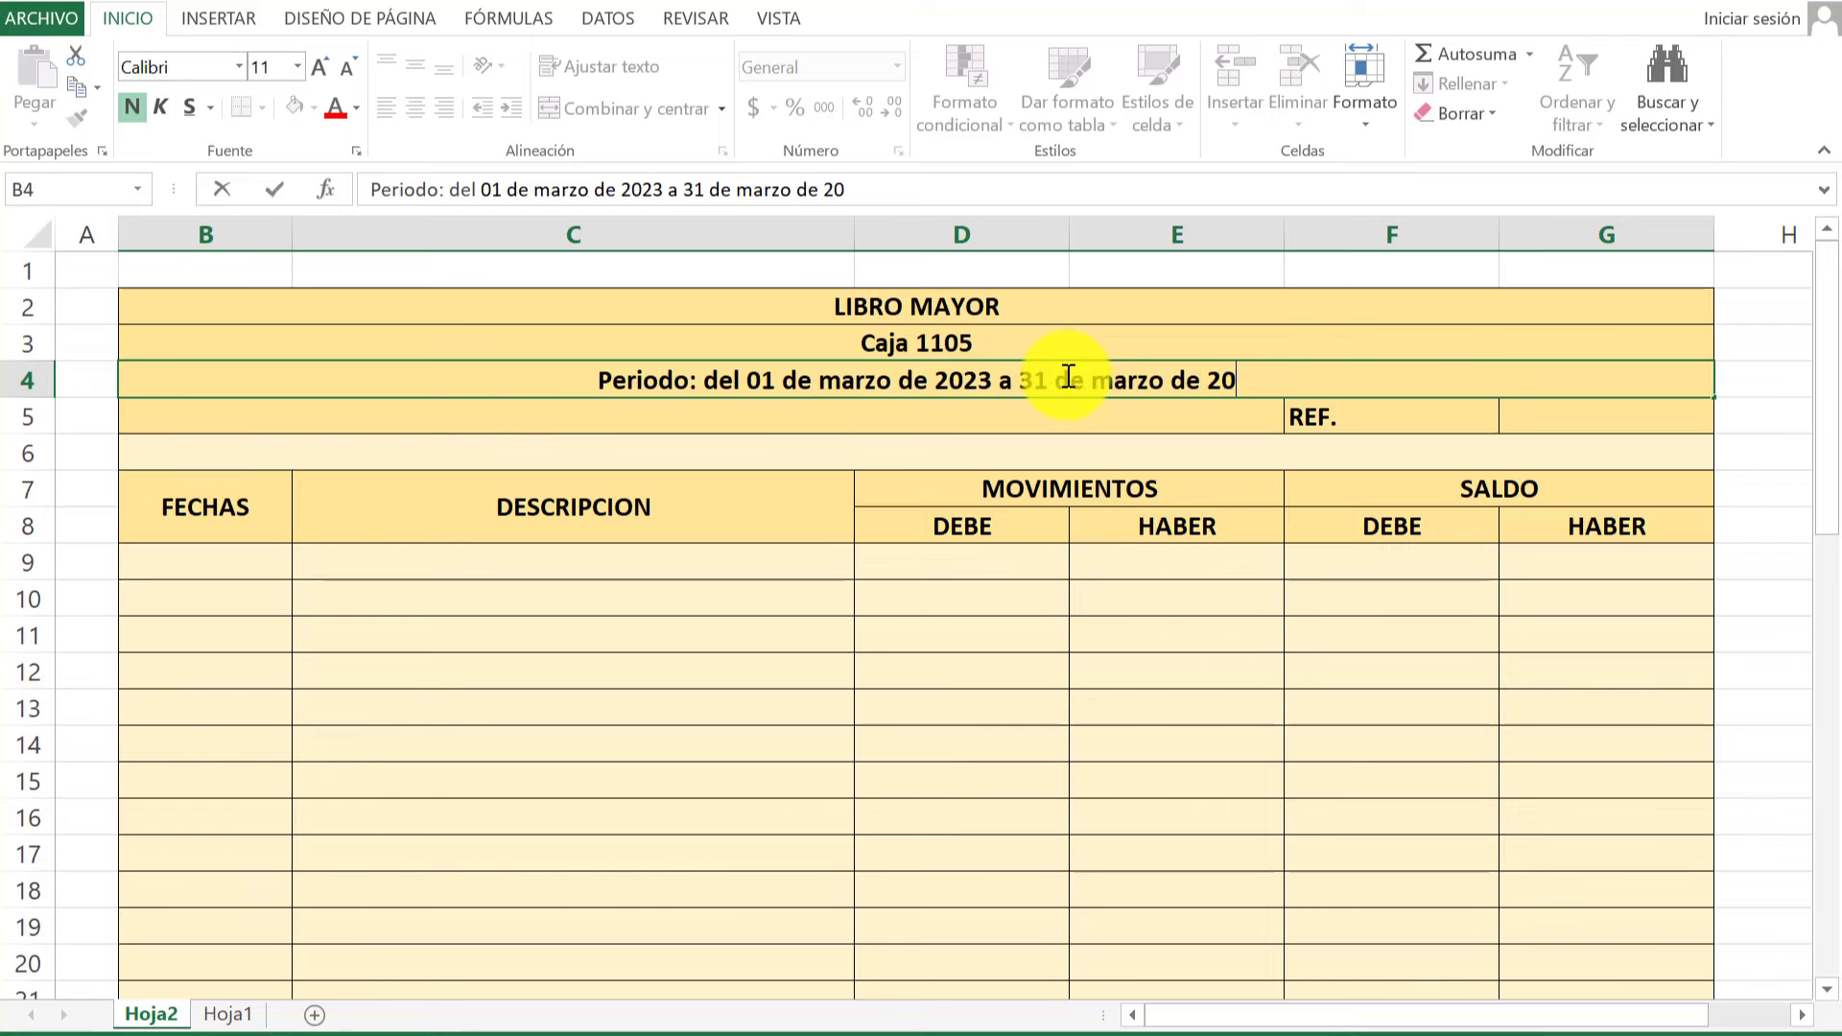
pyautogui.write('23')
pyautogui.press('Return')
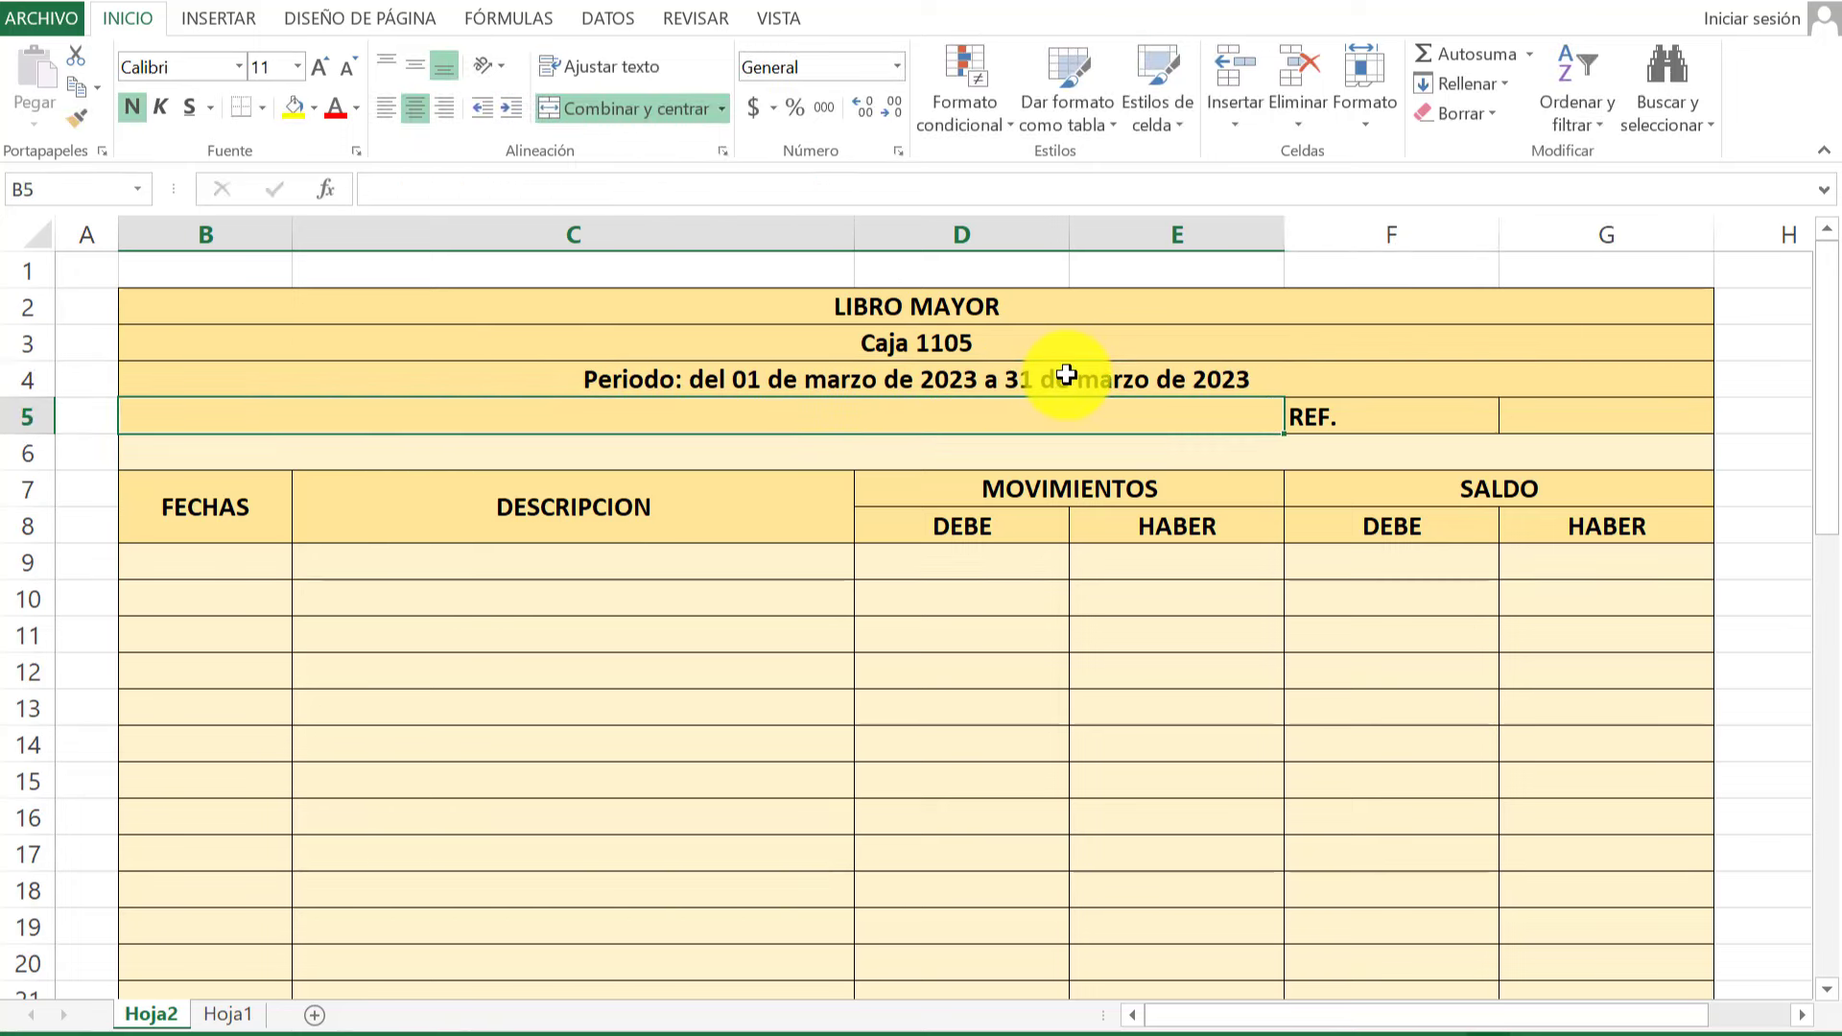
pyautogui.click(1602, 414)
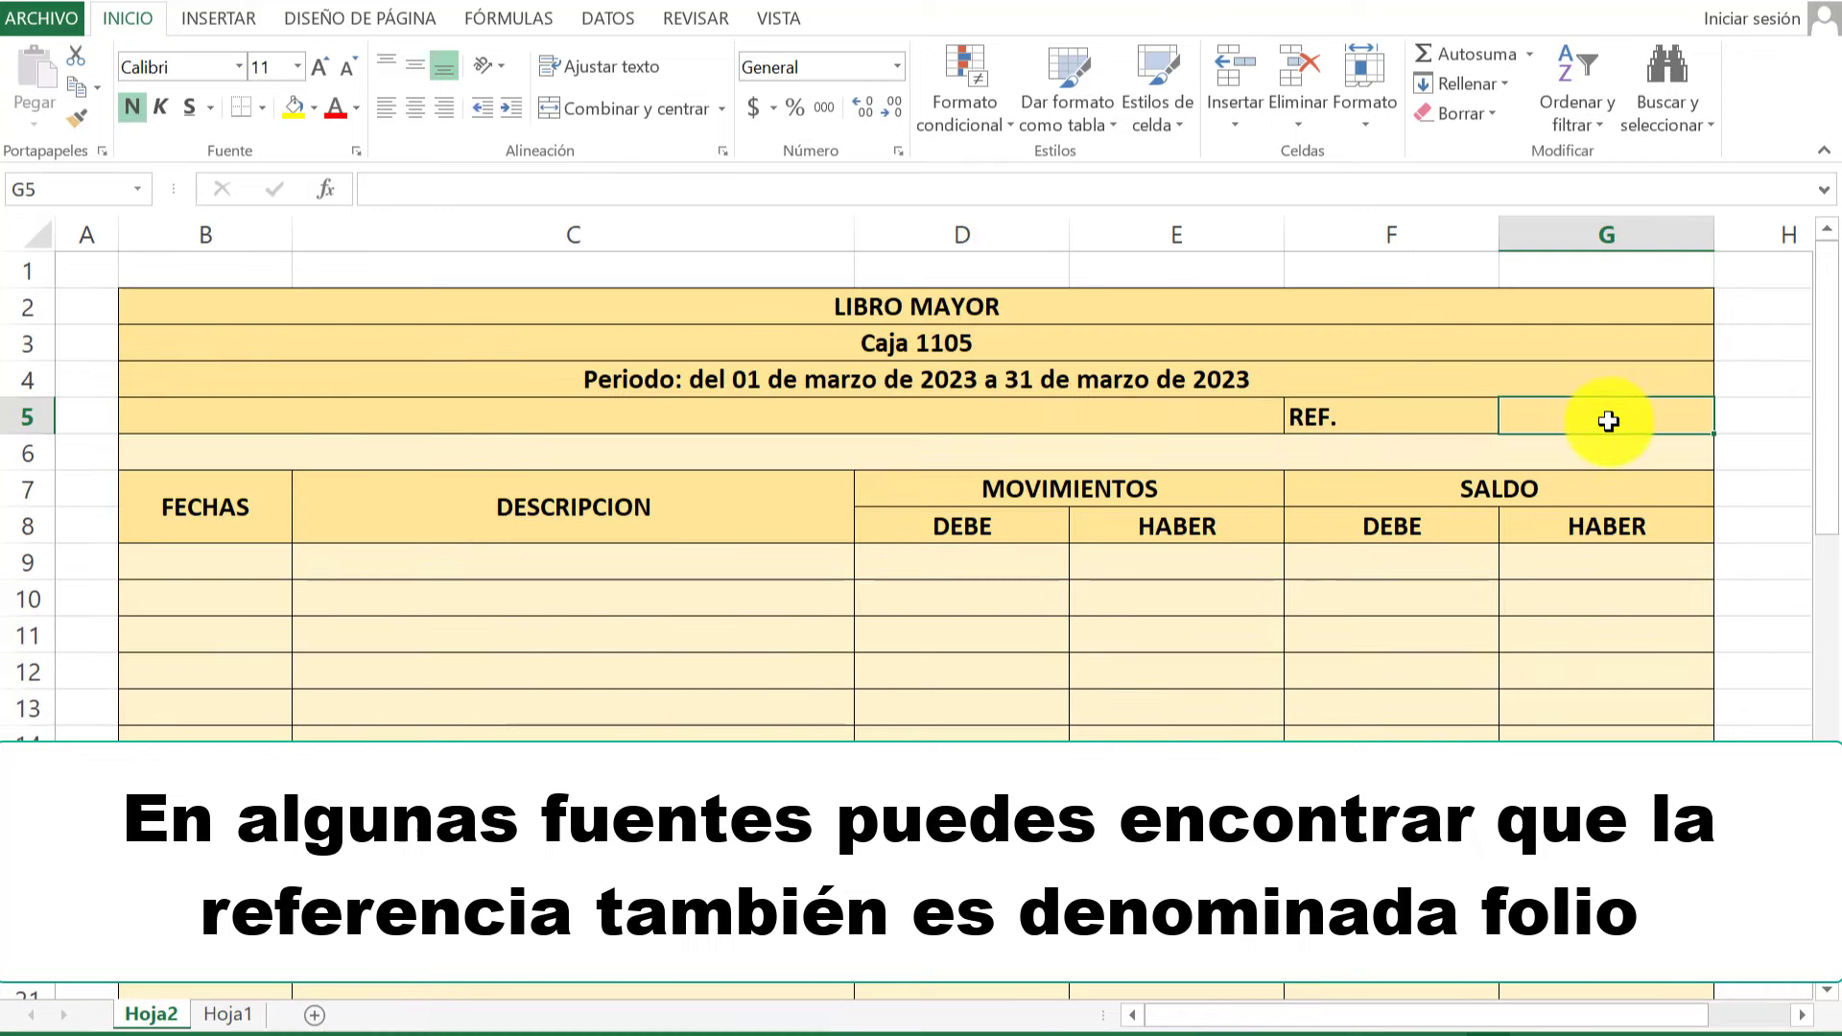
# Enter 01 as the reference number in G5 beside REF.
pyautogui.write('01')
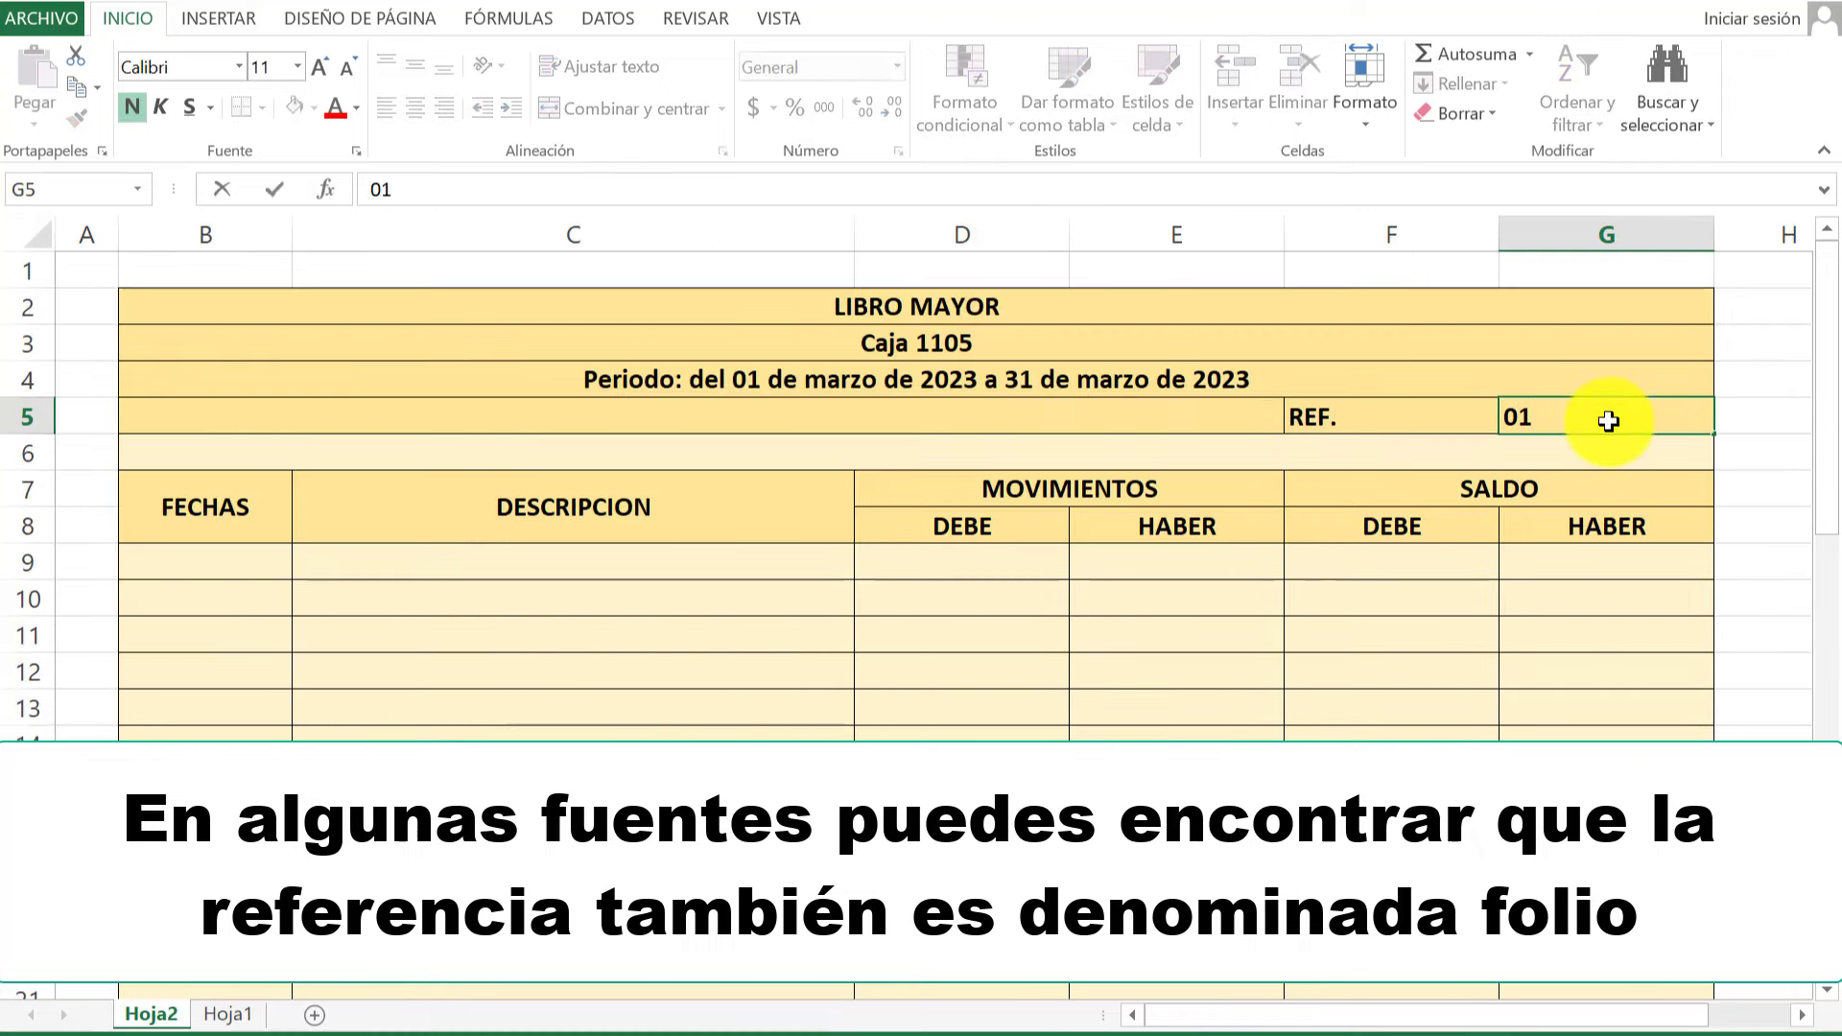
pyautogui.press('Return')
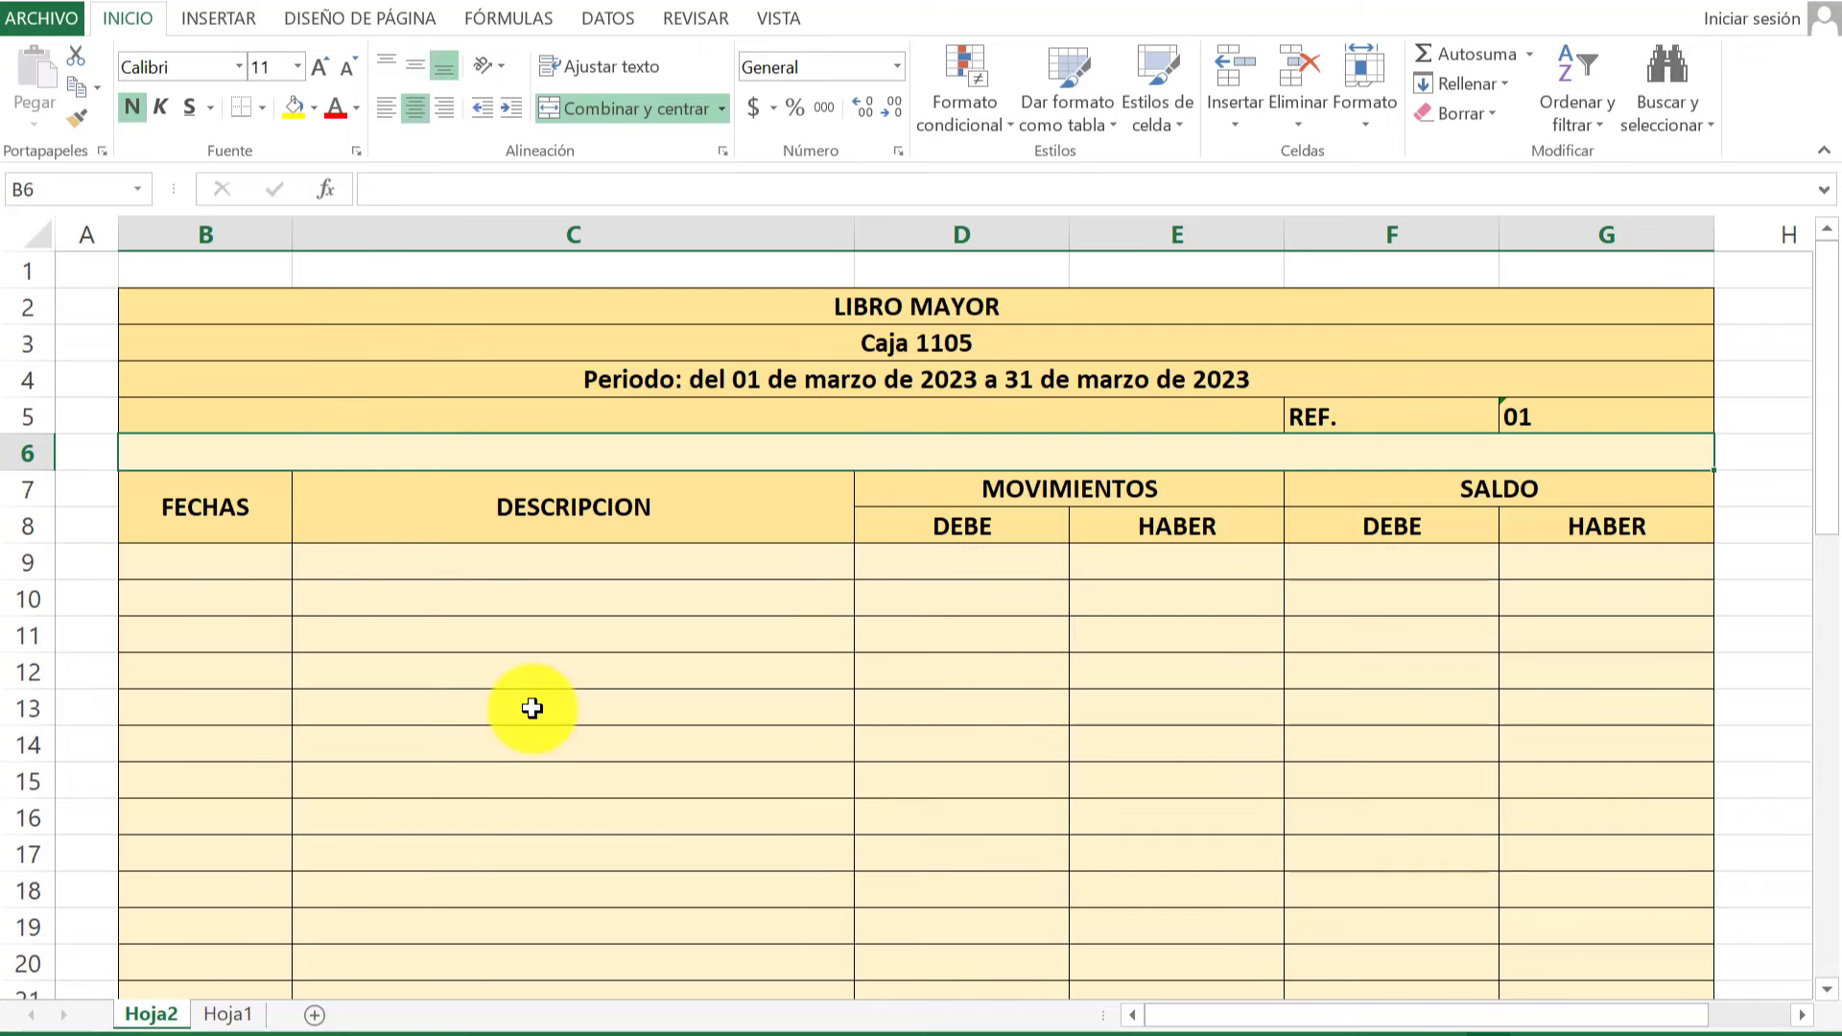
# Fill row 9 with date '01 marzo', description 'Saldo inicial' and 0 under SALDO DEBE.
pyautogui.click(202, 570)
pyautogui.write('01 ma')
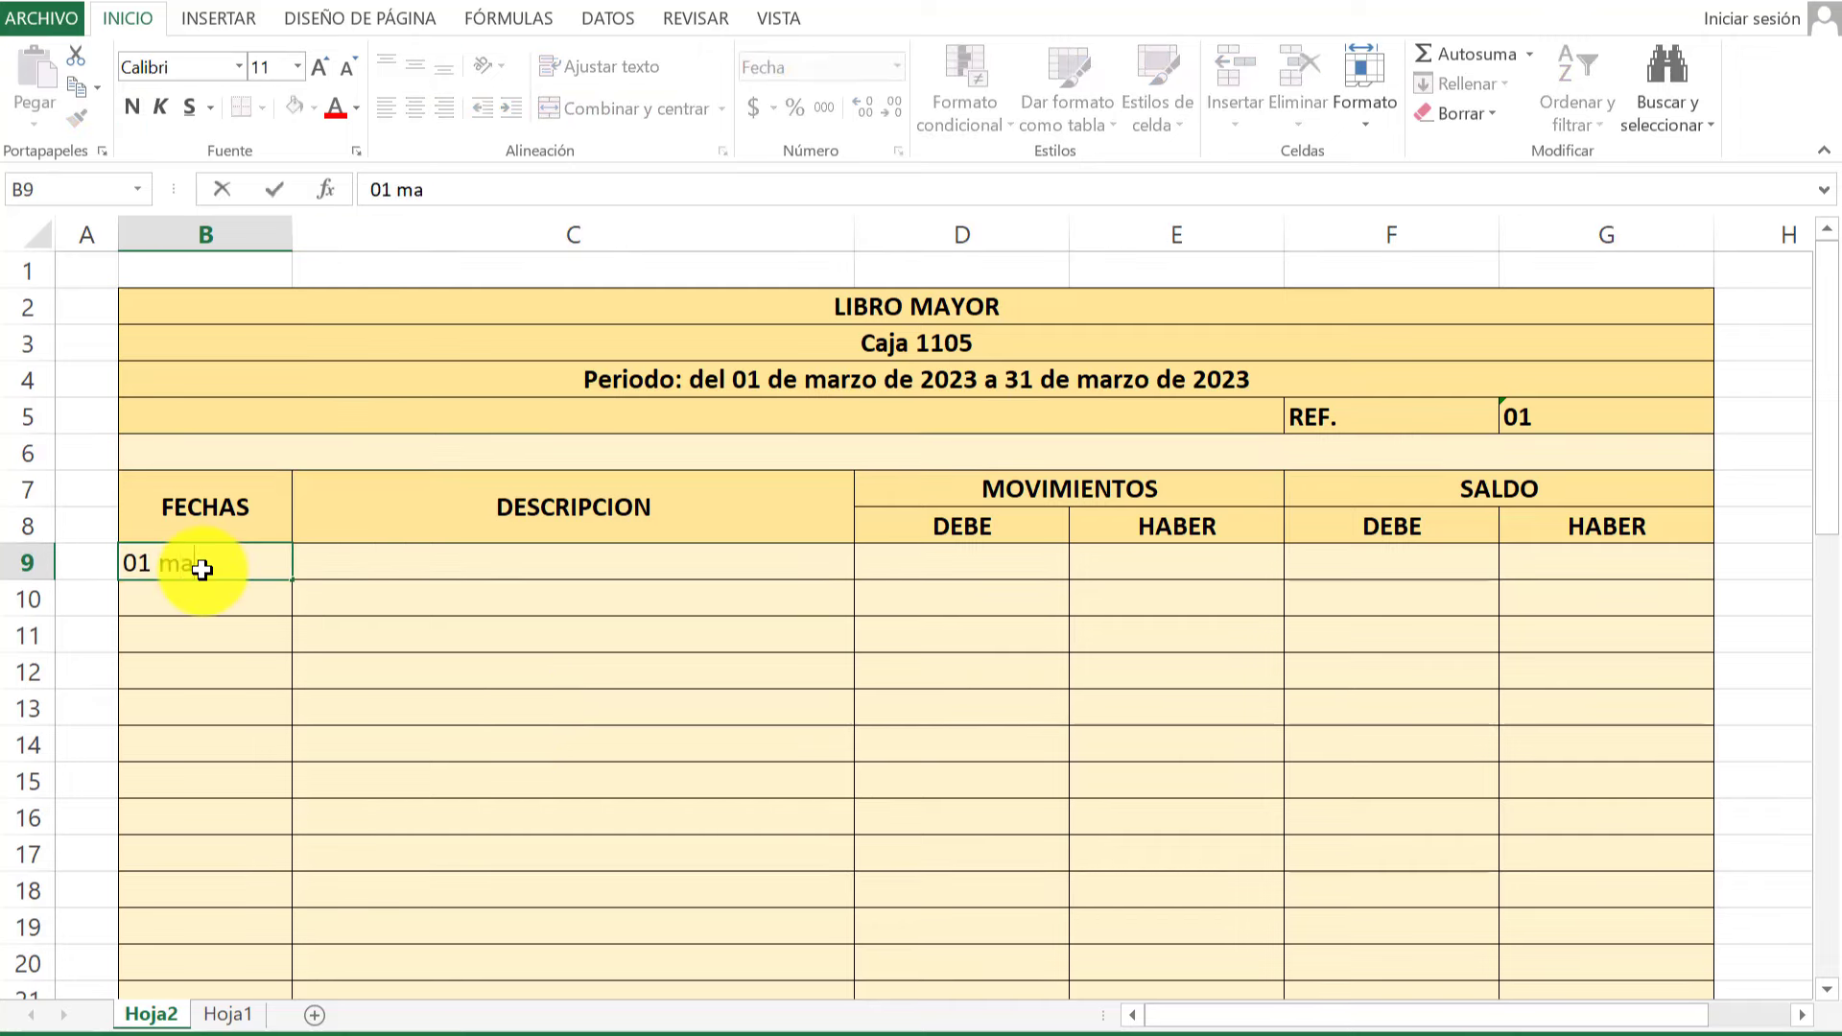
pyautogui.write('rzo')
pyautogui.press('Return')
pyautogui.click(350, 557)
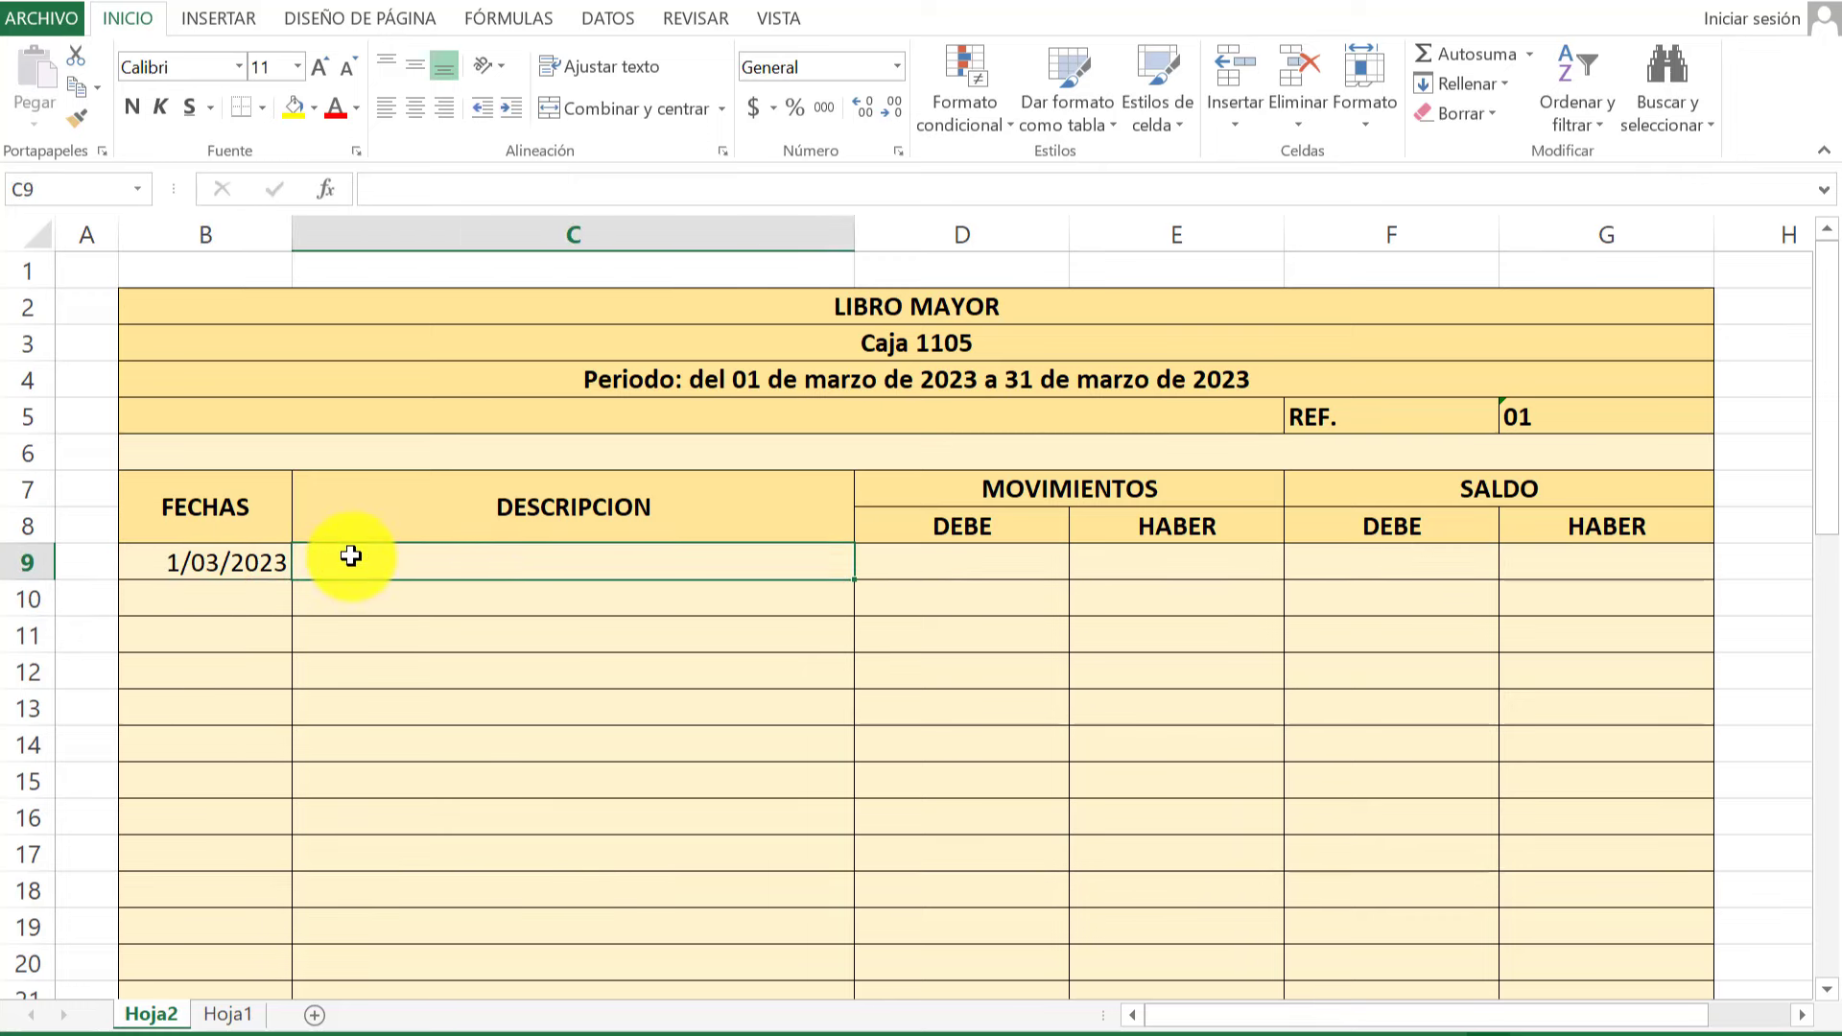
pyautogui.write('Saldo')
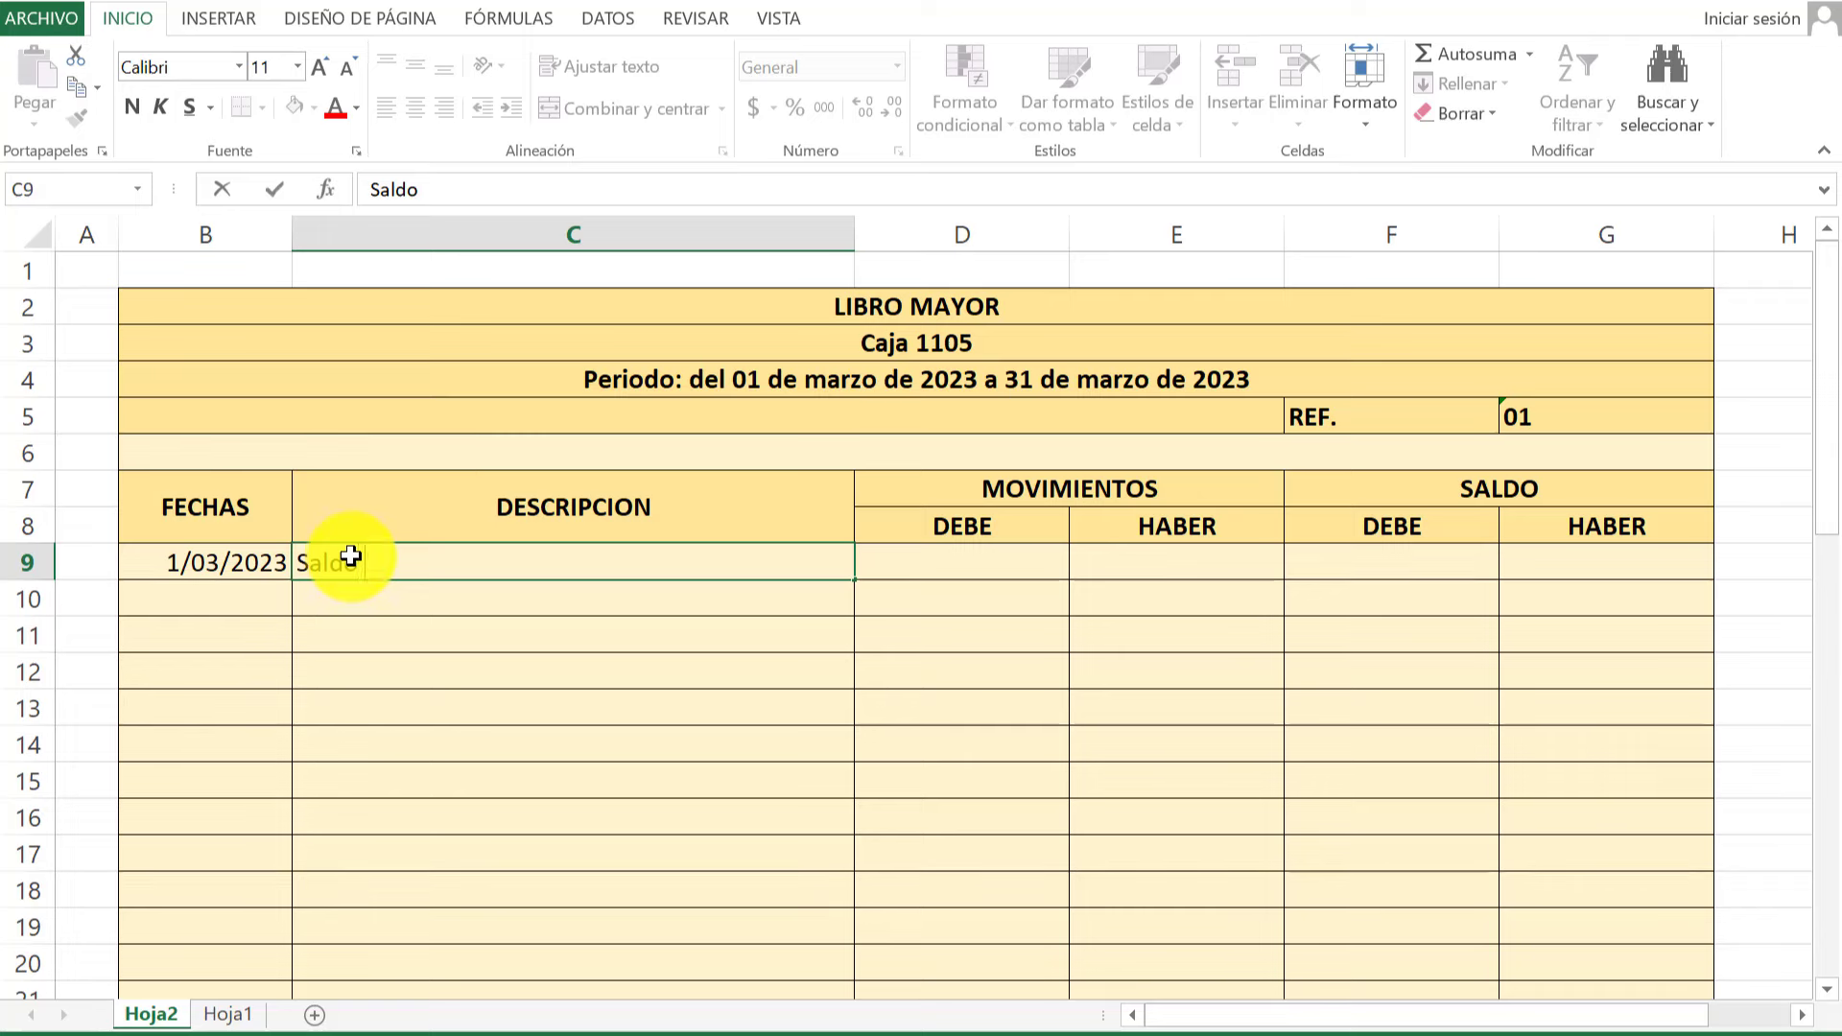
pyautogui.write(' inicial')
pyautogui.click(662, 589)
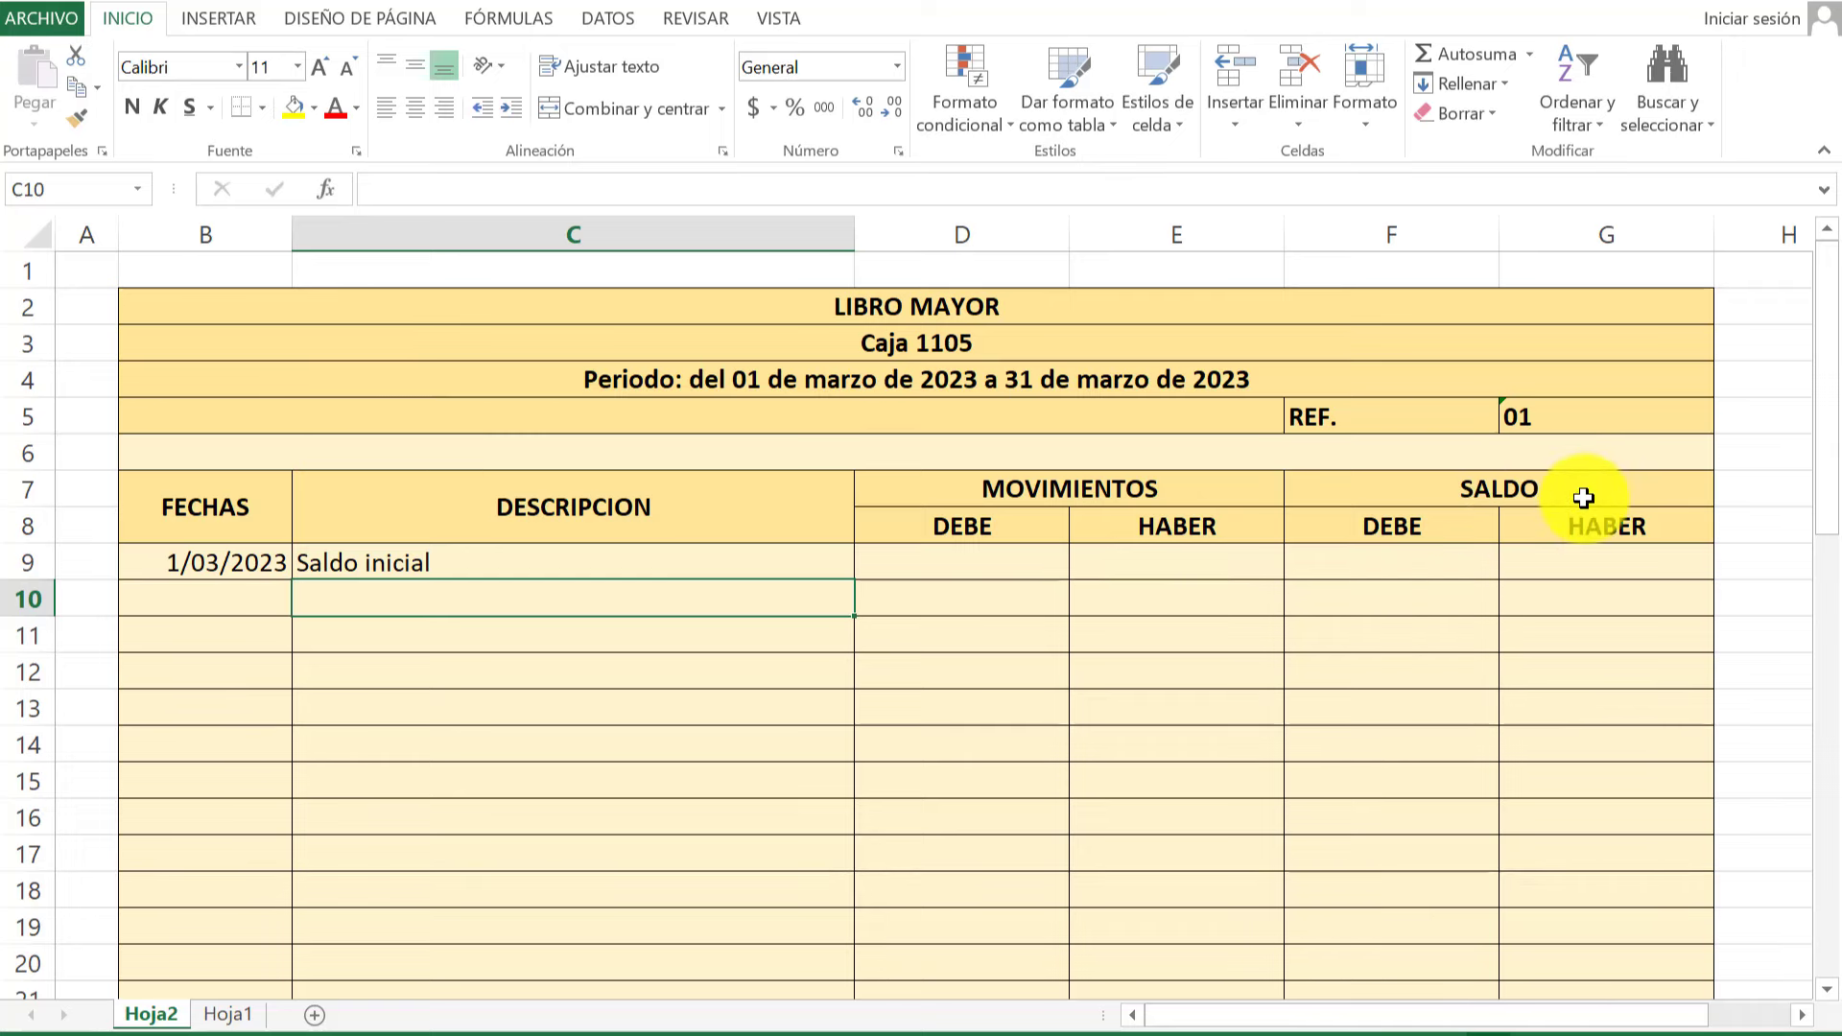
pyautogui.click(1421, 572)
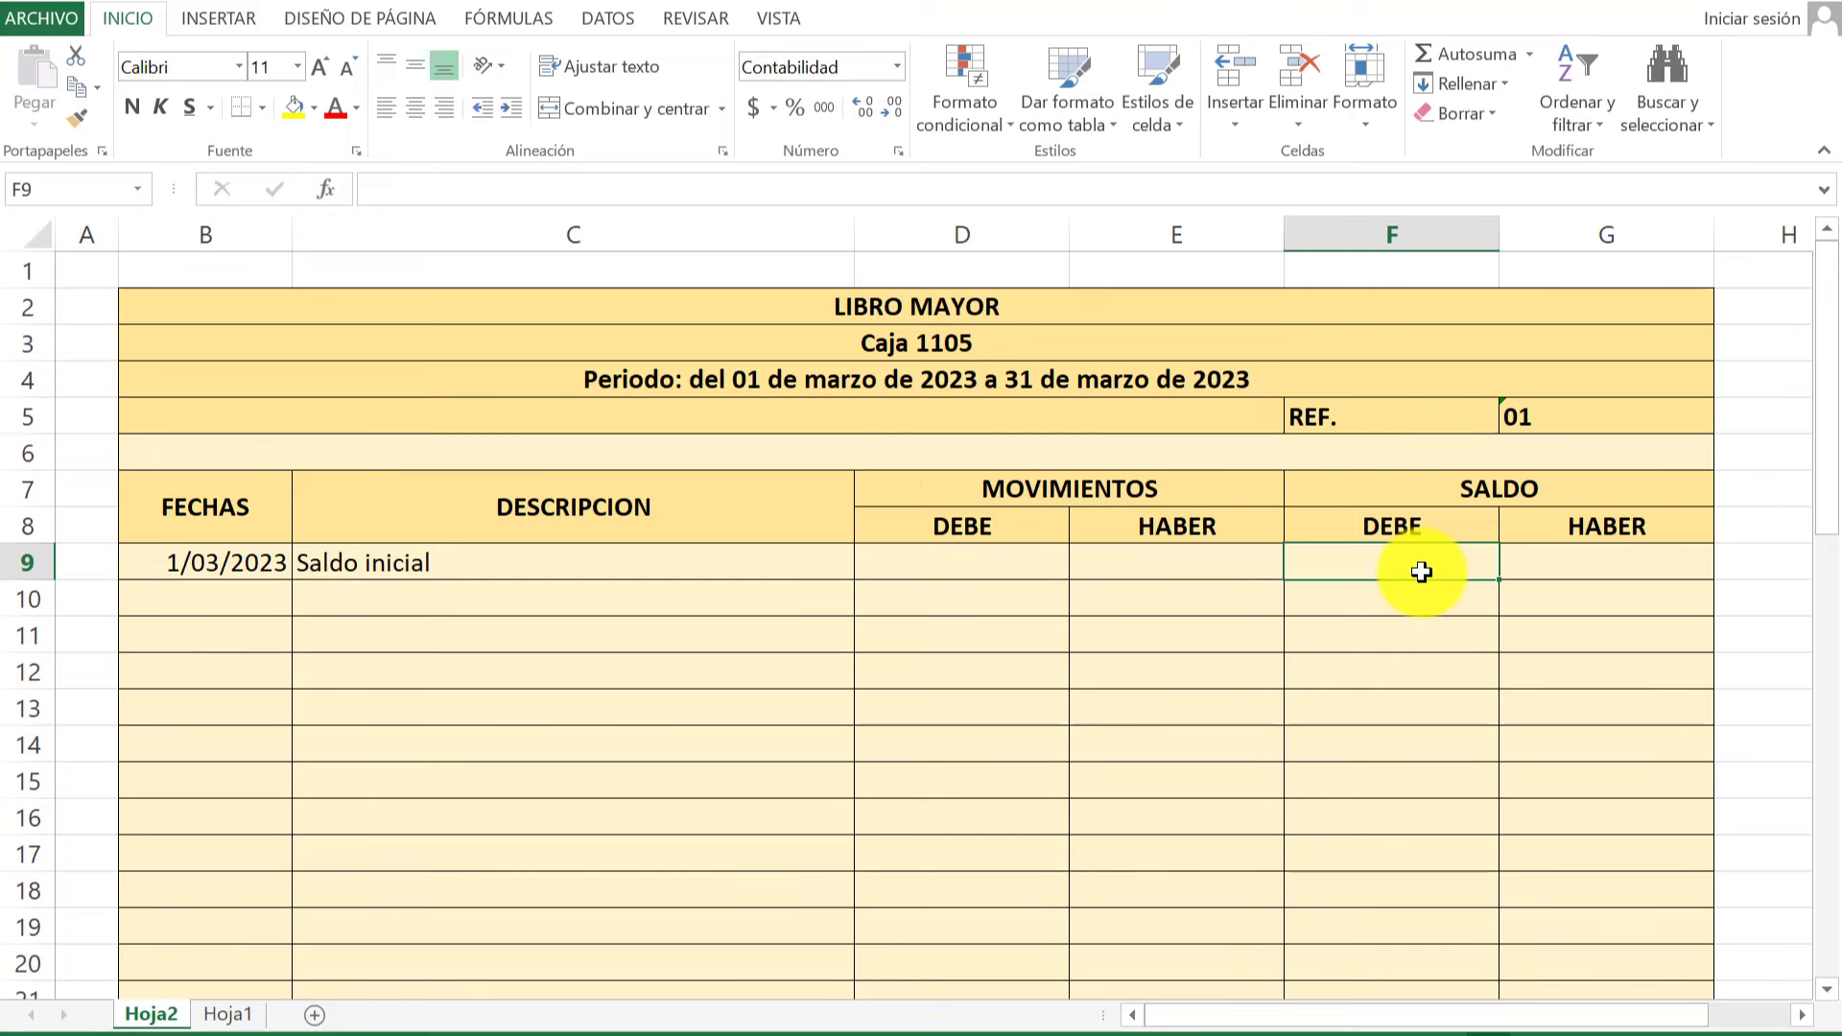
pyautogui.write('0')
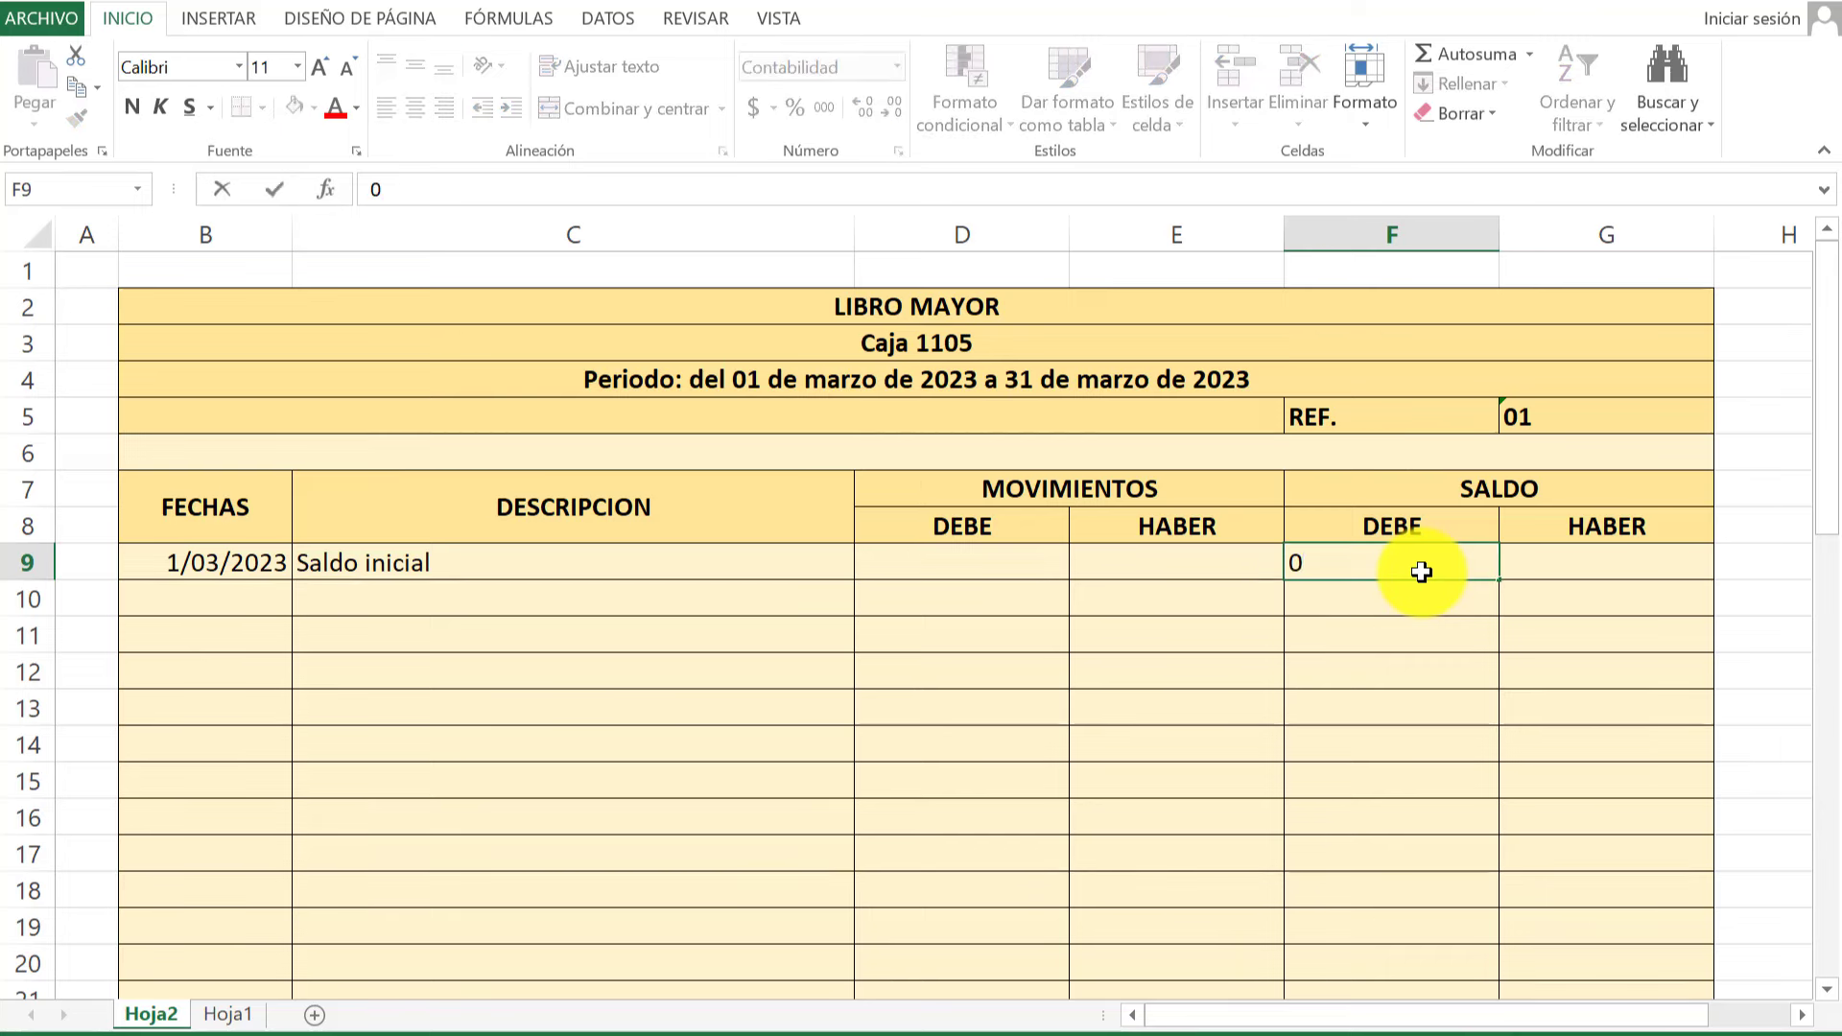
pyautogui.press('Return')
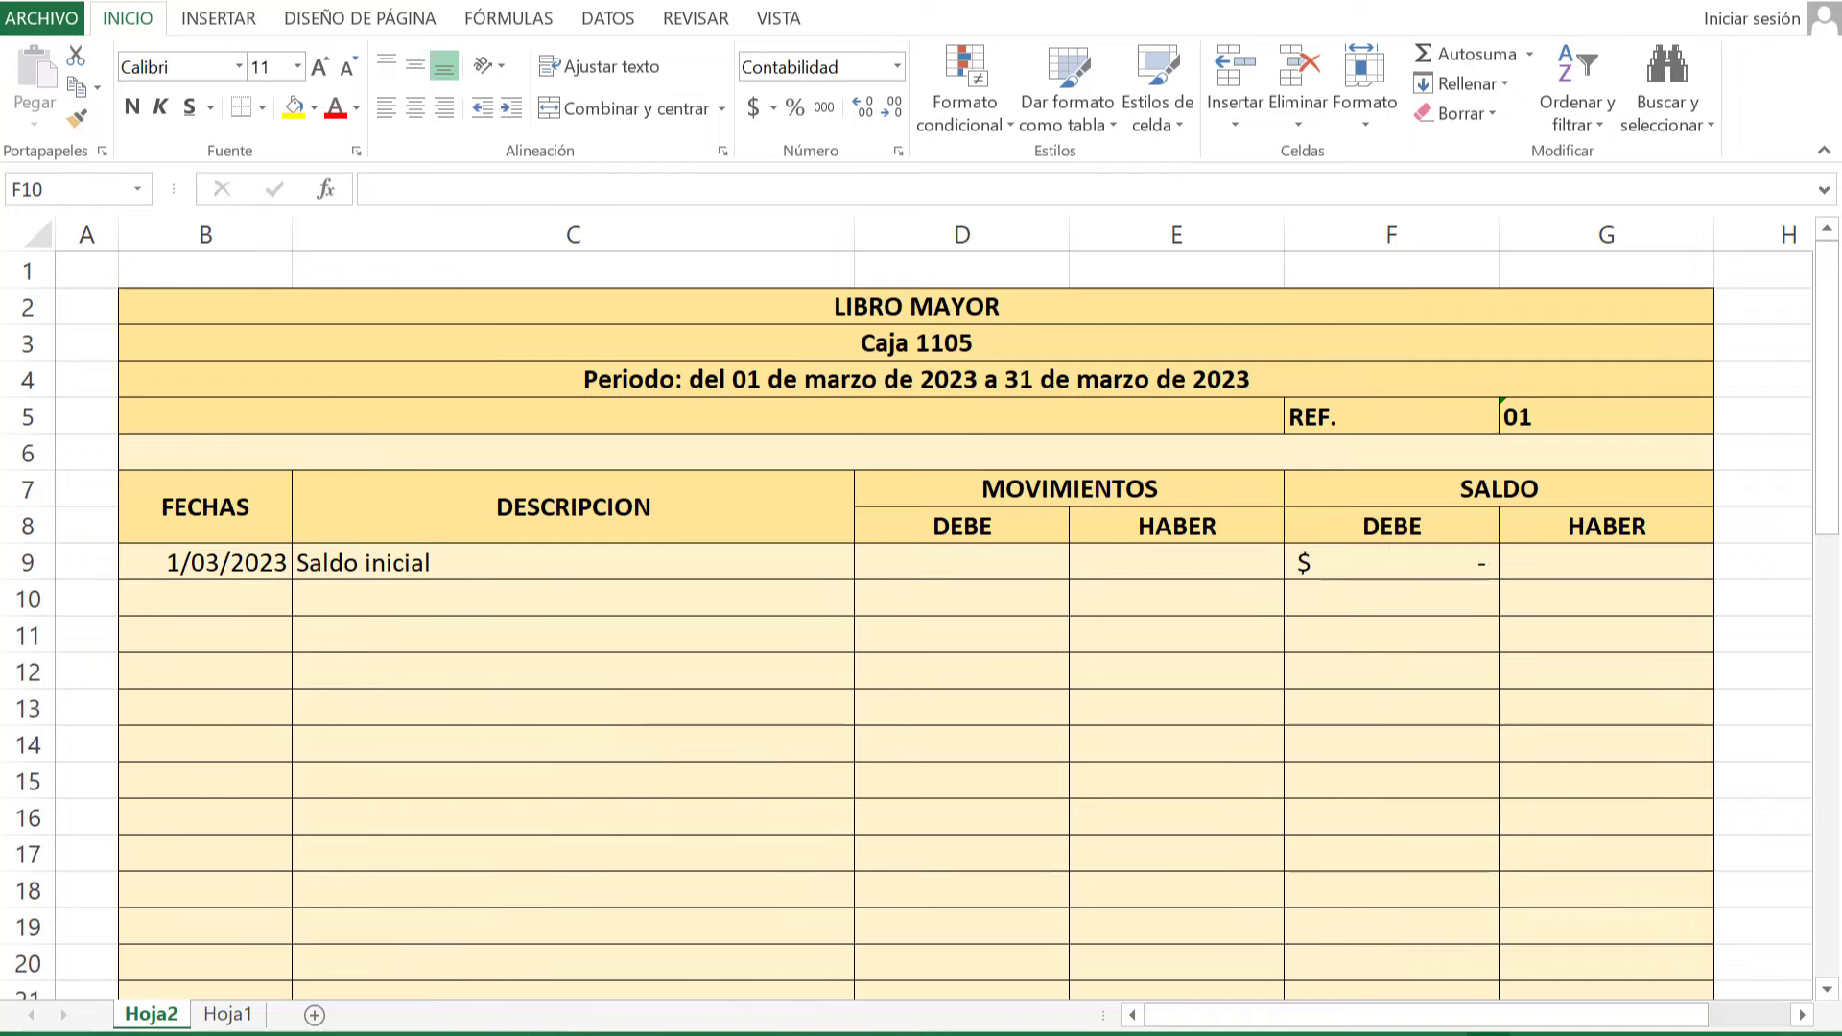
# Check the Caja entries in Libro Diario, then date ledger row 10 '01 marzo'.
pyautogui.click(466, 973)
pyautogui.click(237, 434)
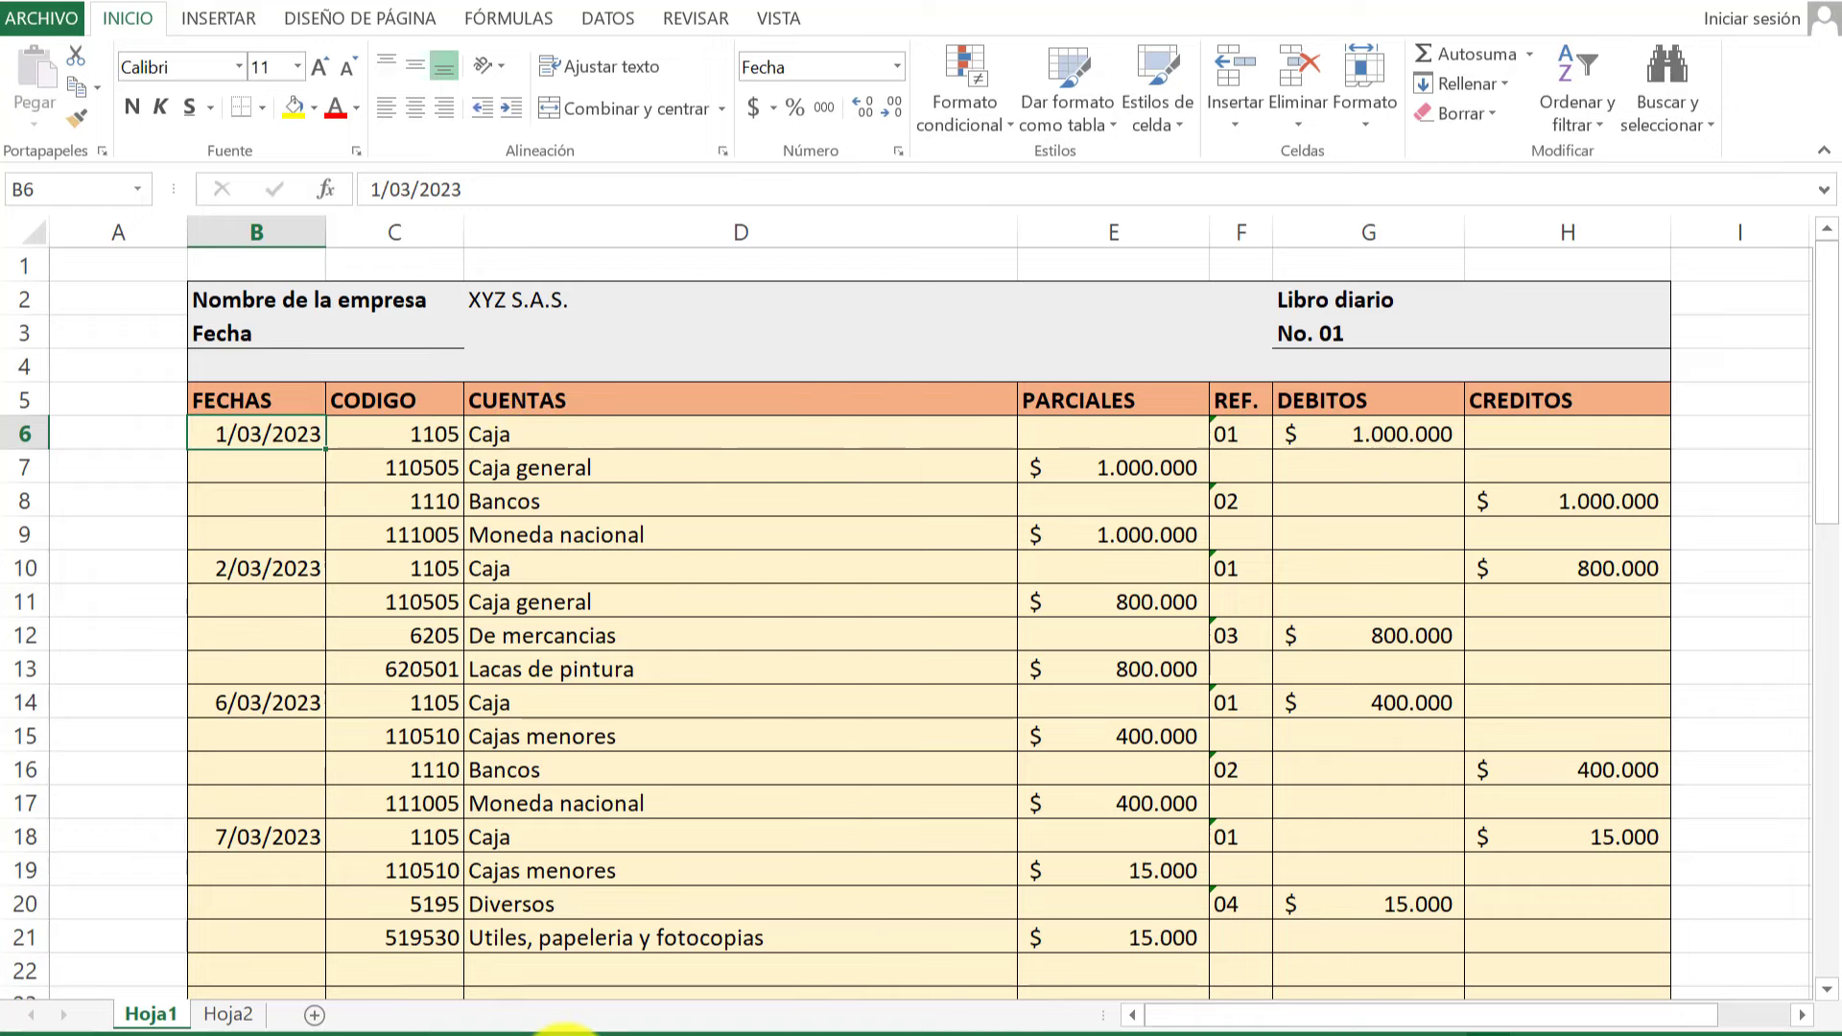
pyautogui.click(675, 946)
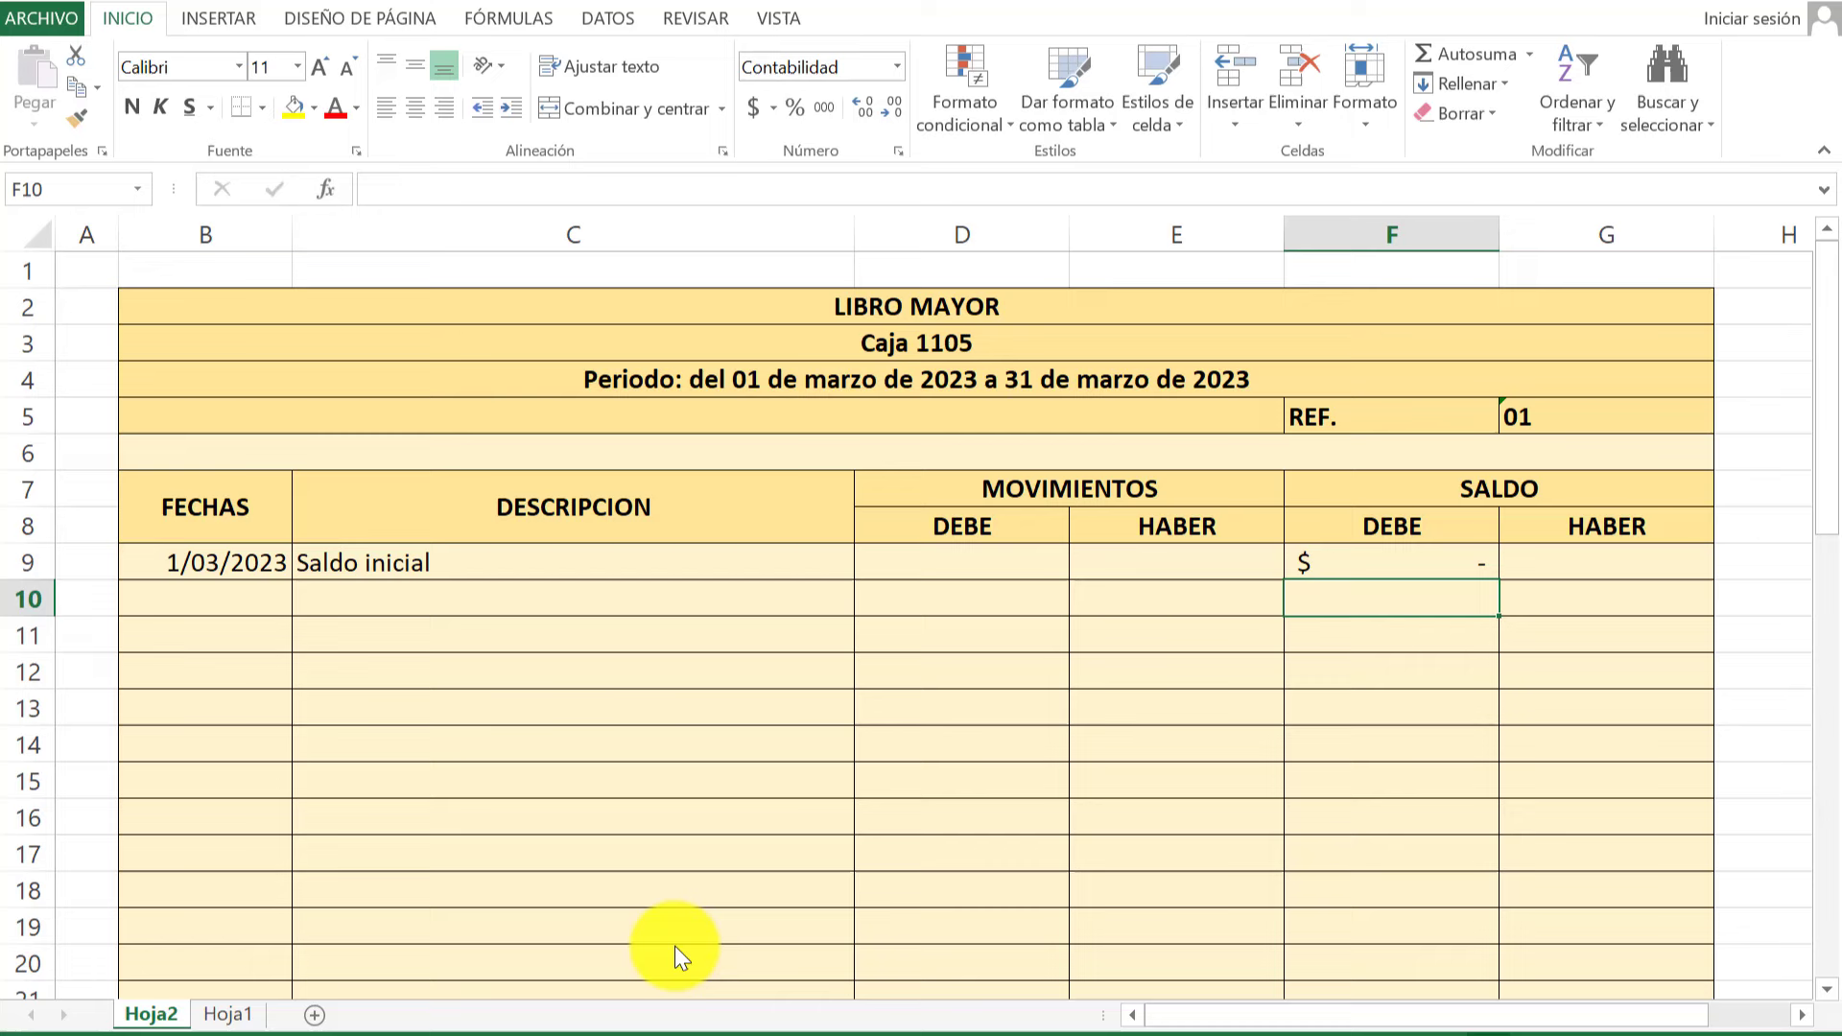
pyautogui.click(247, 608)
pyautogui.write('0')
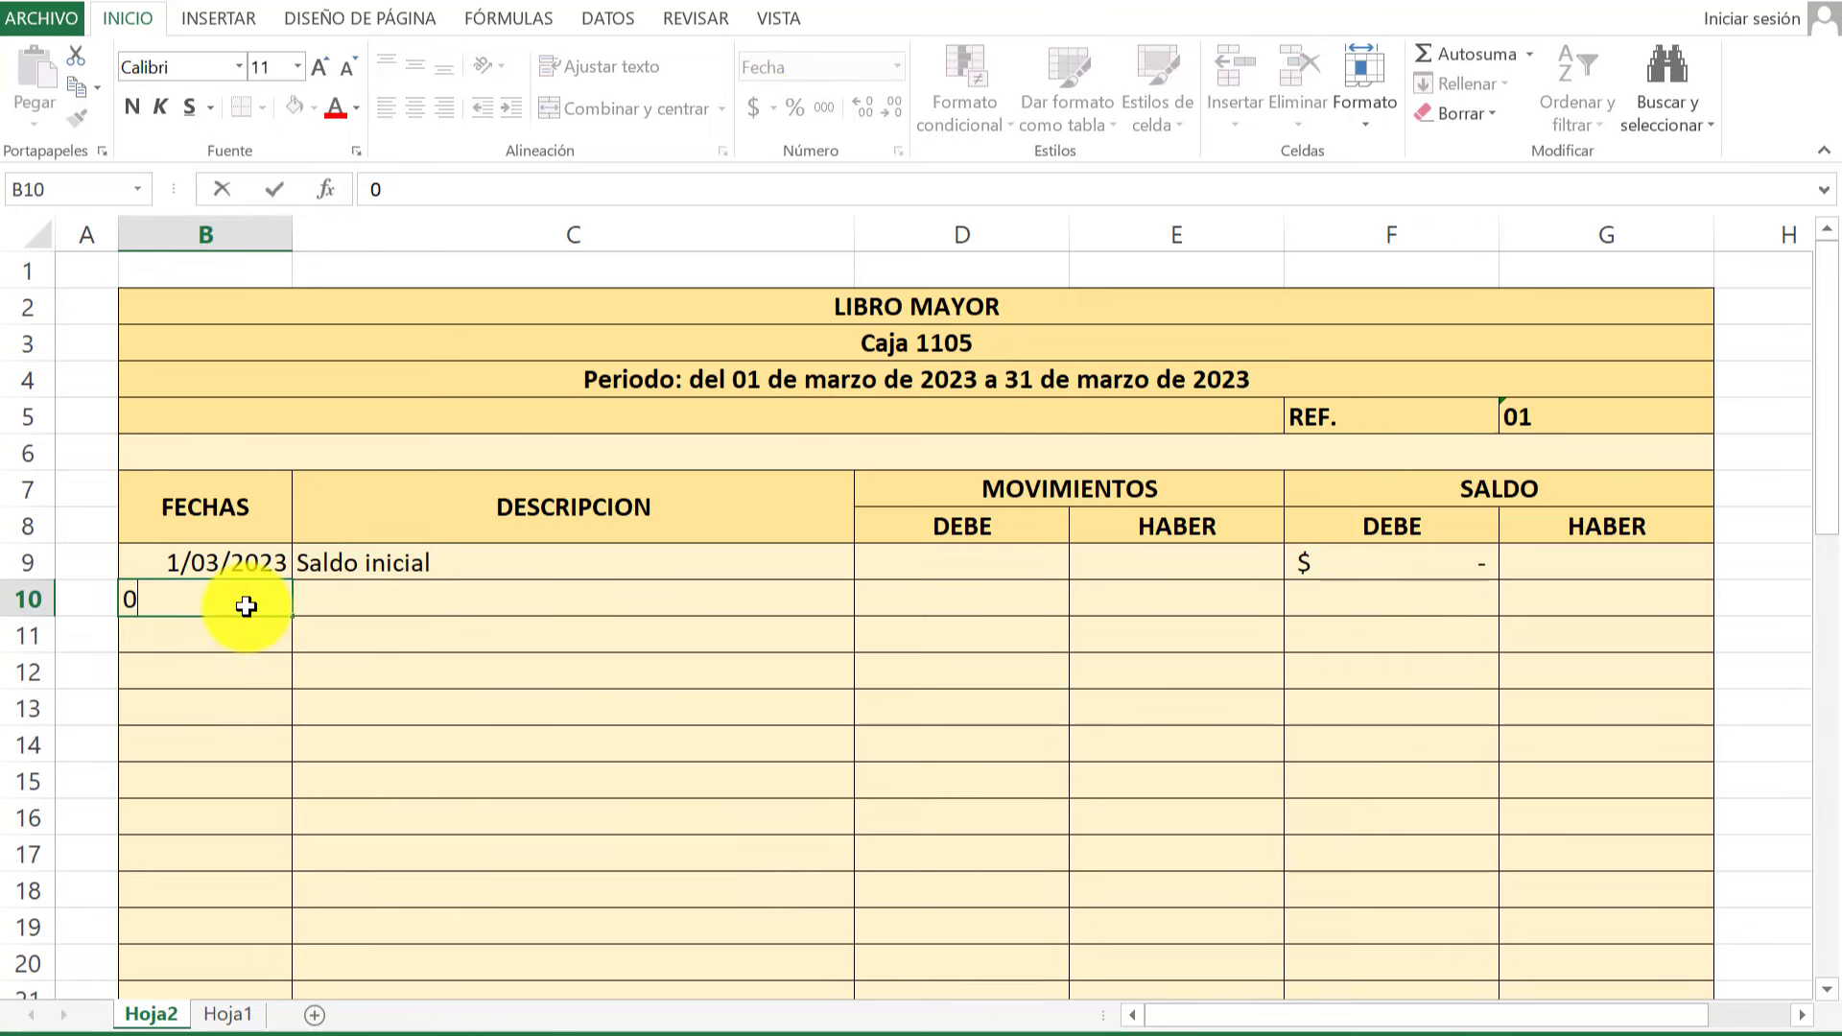
pyautogui.write('1 m')
pyautogui.write('arzo')
pyautogui.press('Return')
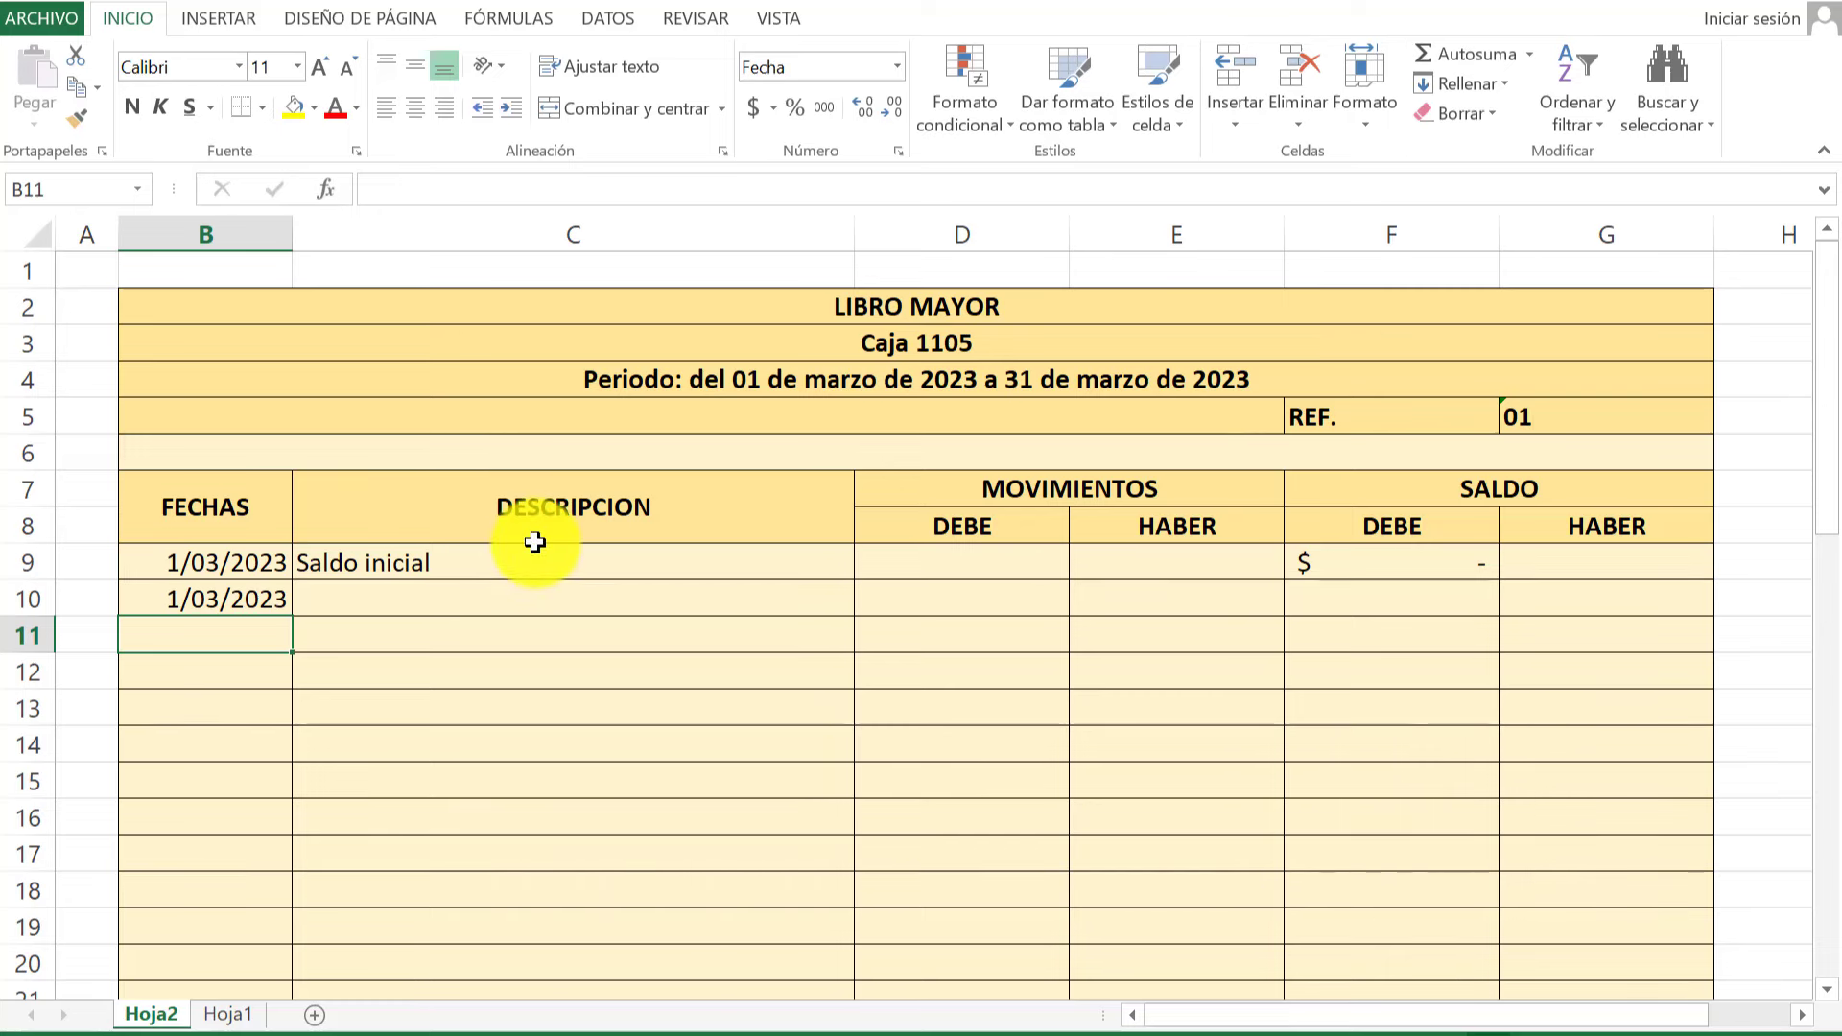
pyautogui.click(408, 602)
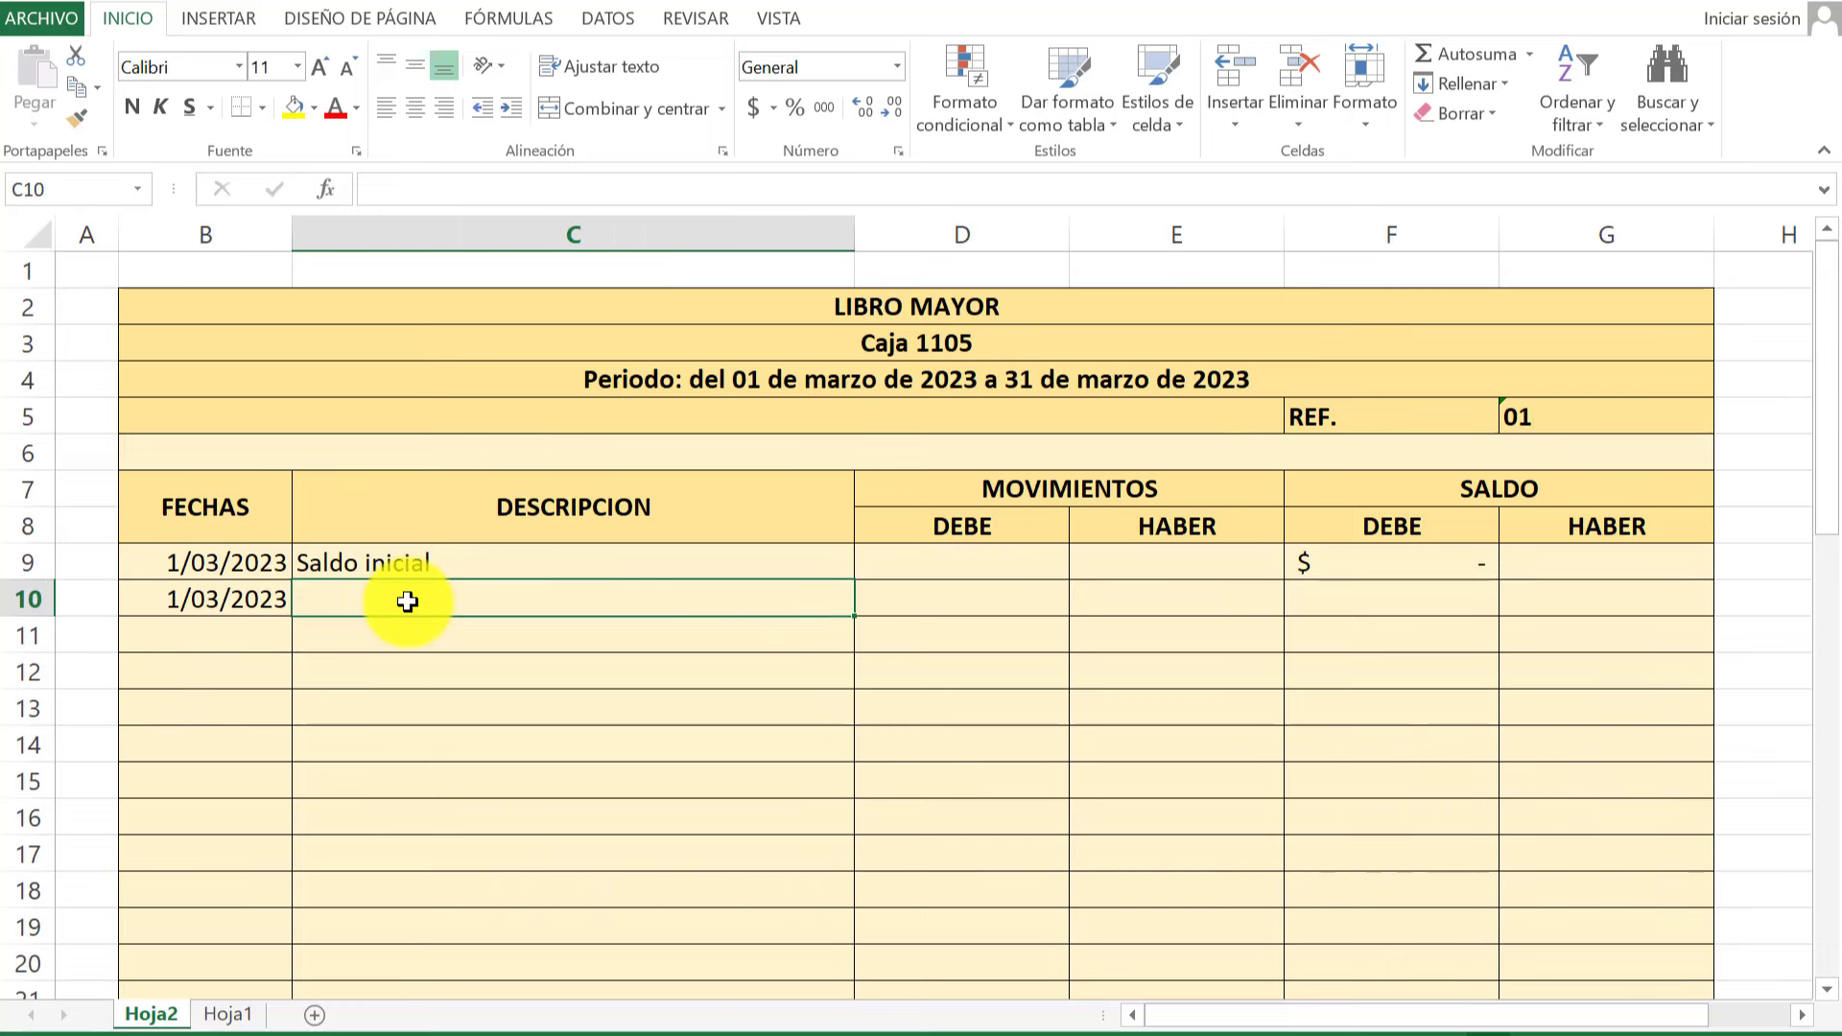
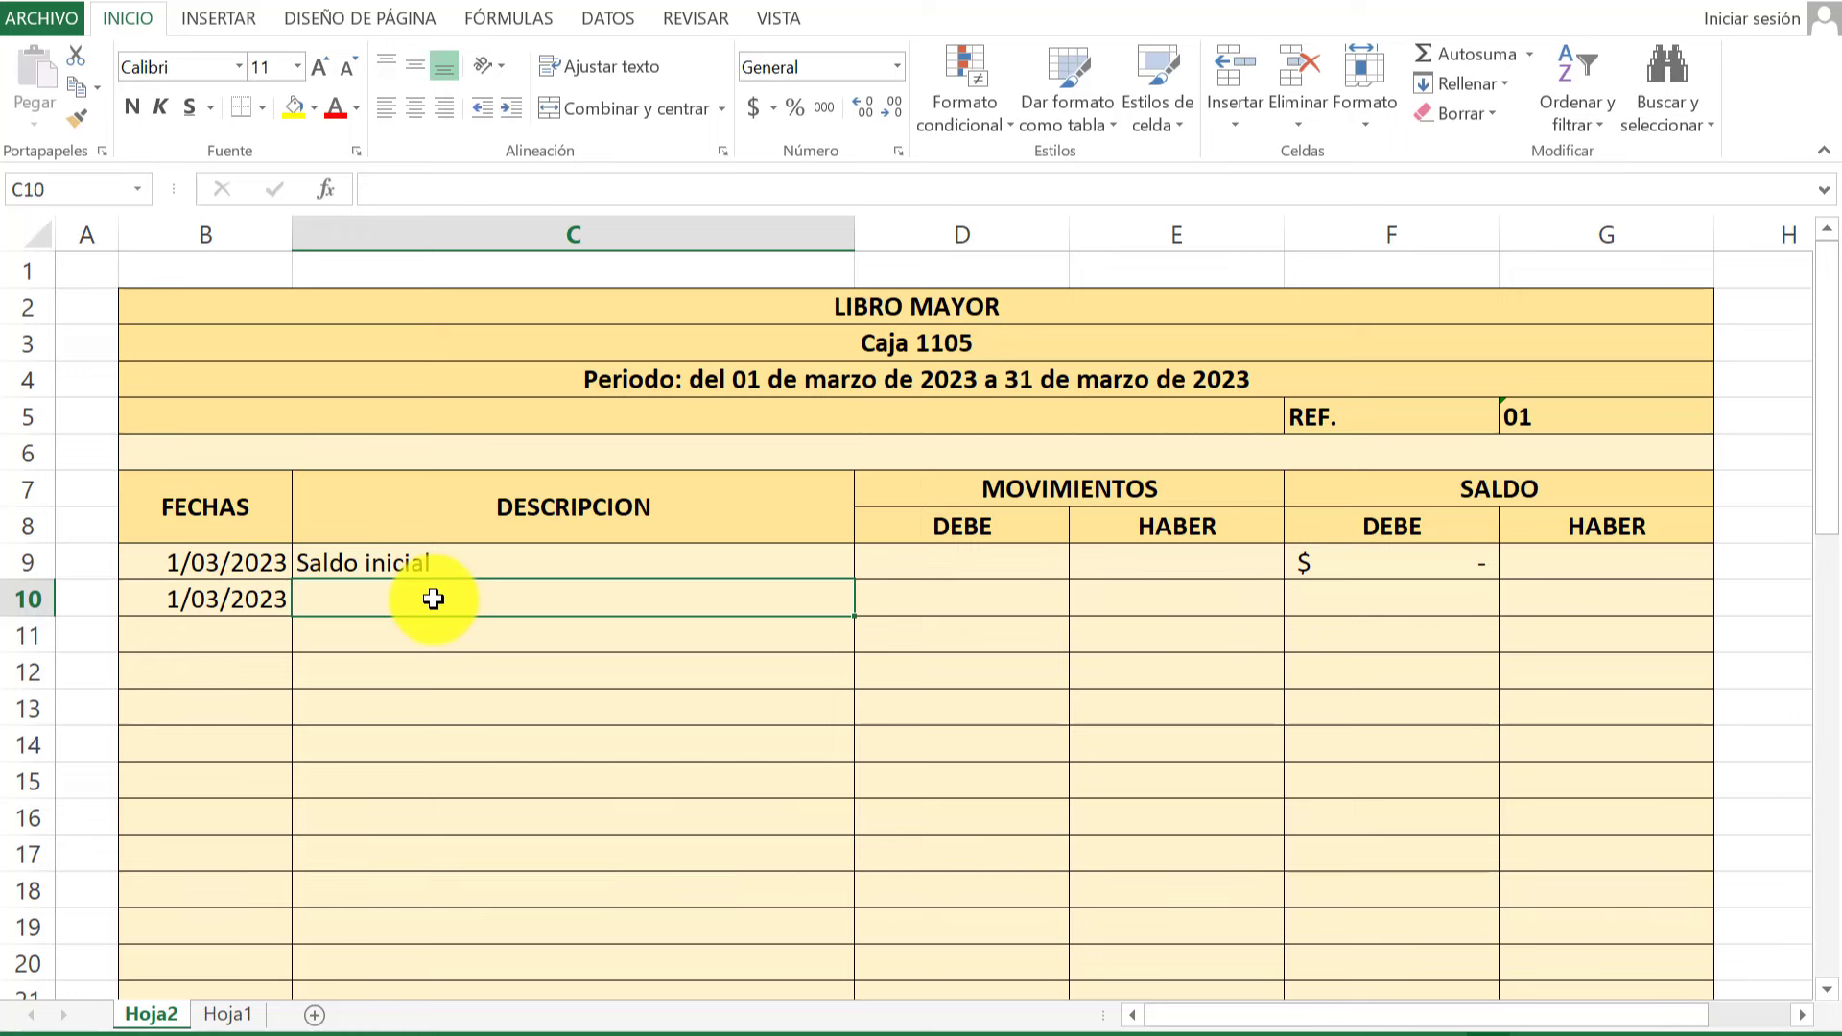
# Enter the description Caja general in cell C10 for the second 1/03/2023 movement.
pyautogui.write('Caja gen')
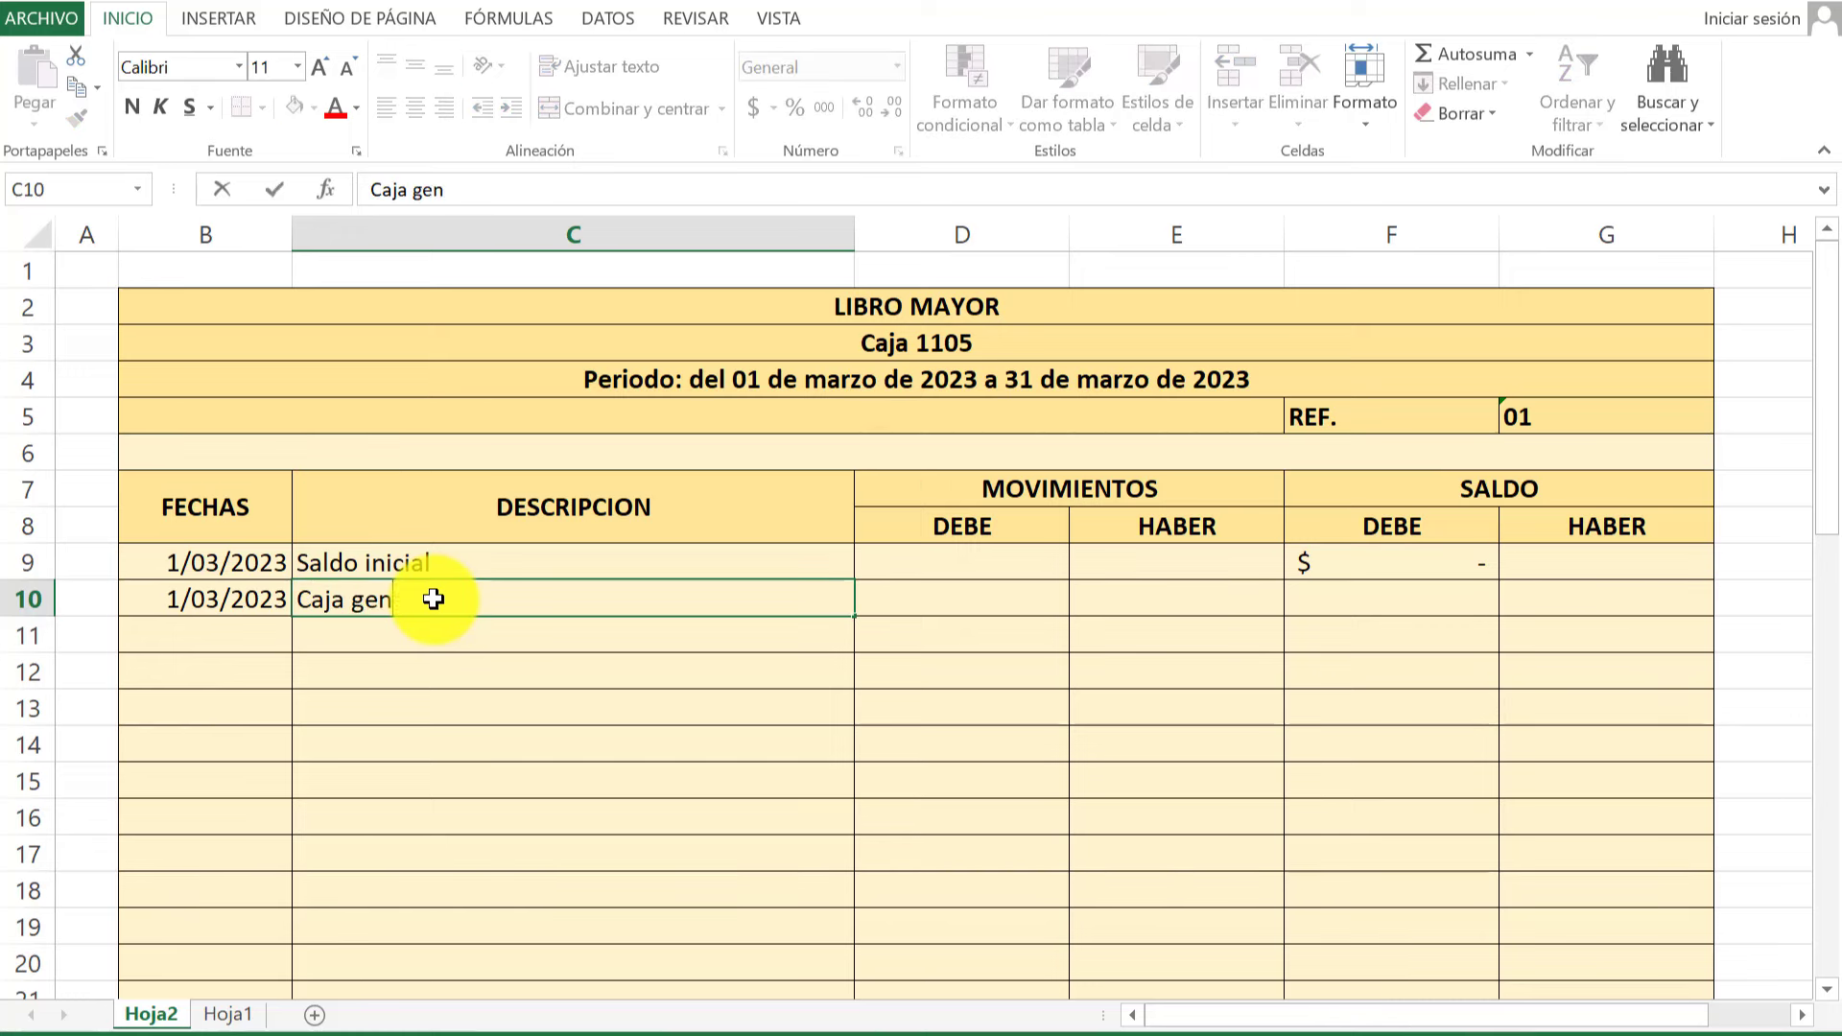
pyautogui.write('eral')
pyautogui.press('Return')
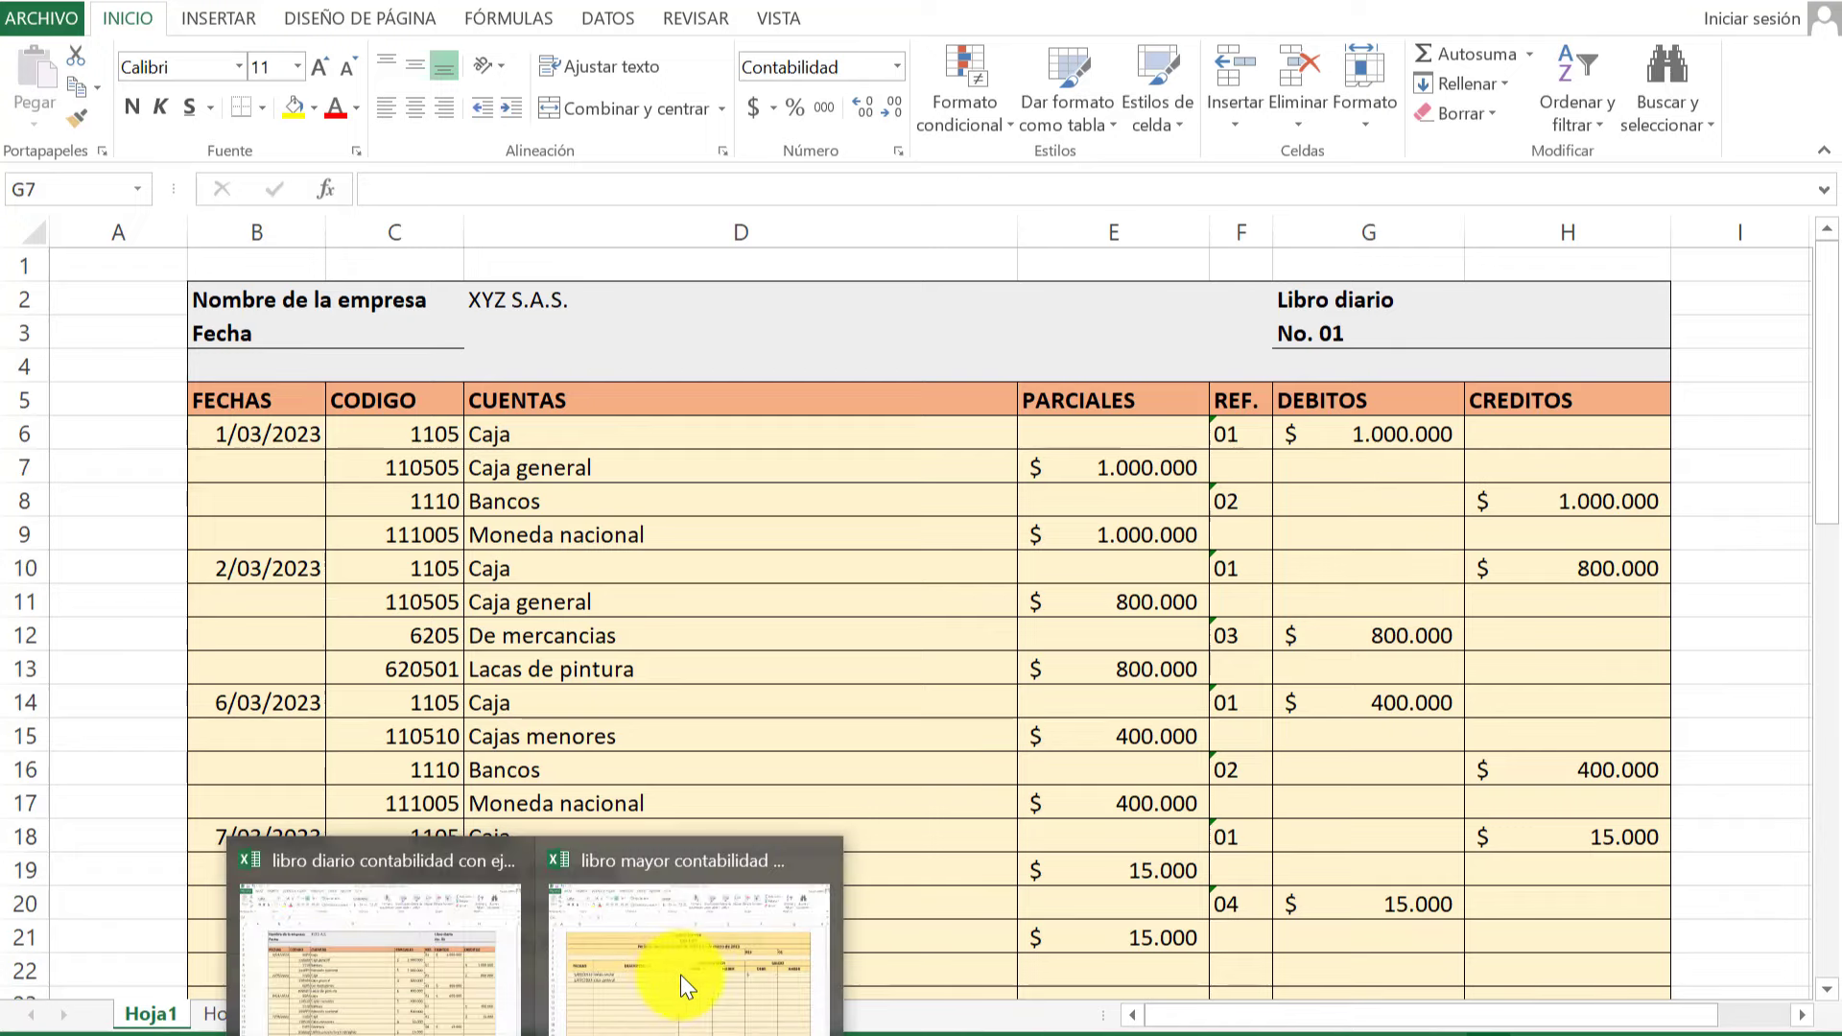
# Put the 1.000.000 DEBE movement in D10 for the Caja general row.
pyautogui.click(683, 969)
pyautogui.click(1005, 568)
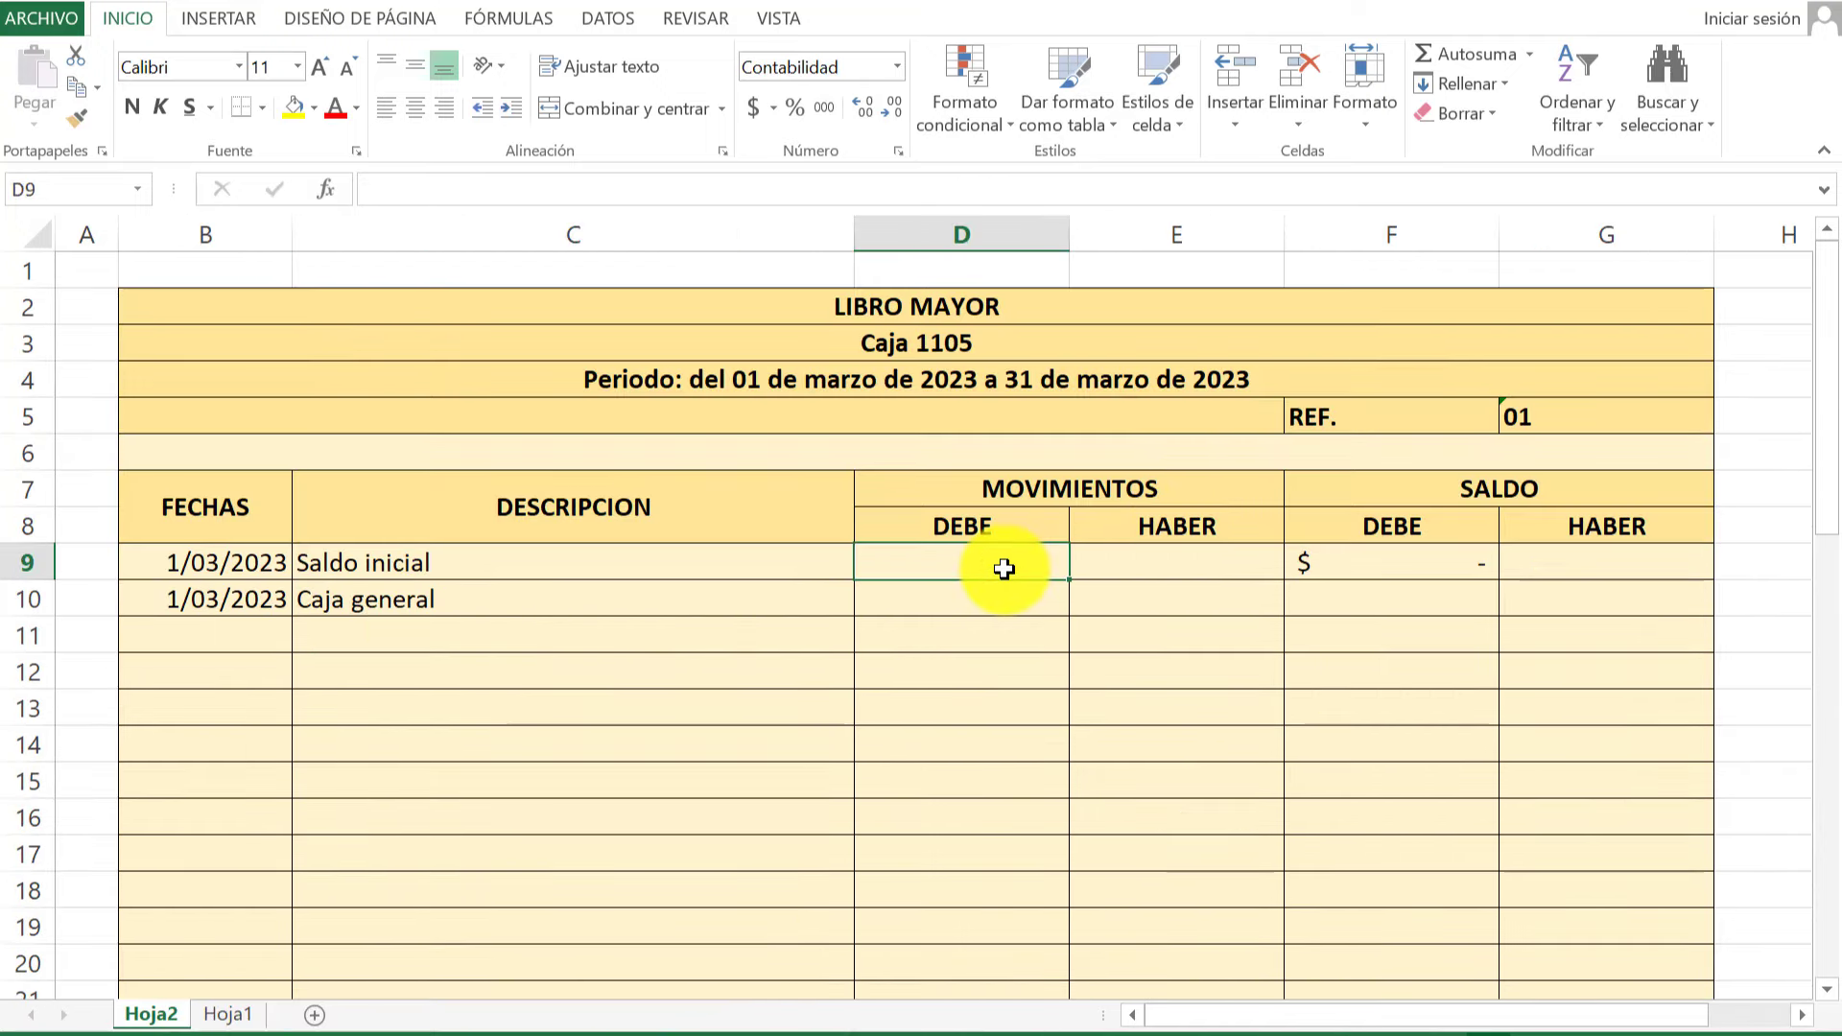
pyautogui.click(988, 588)
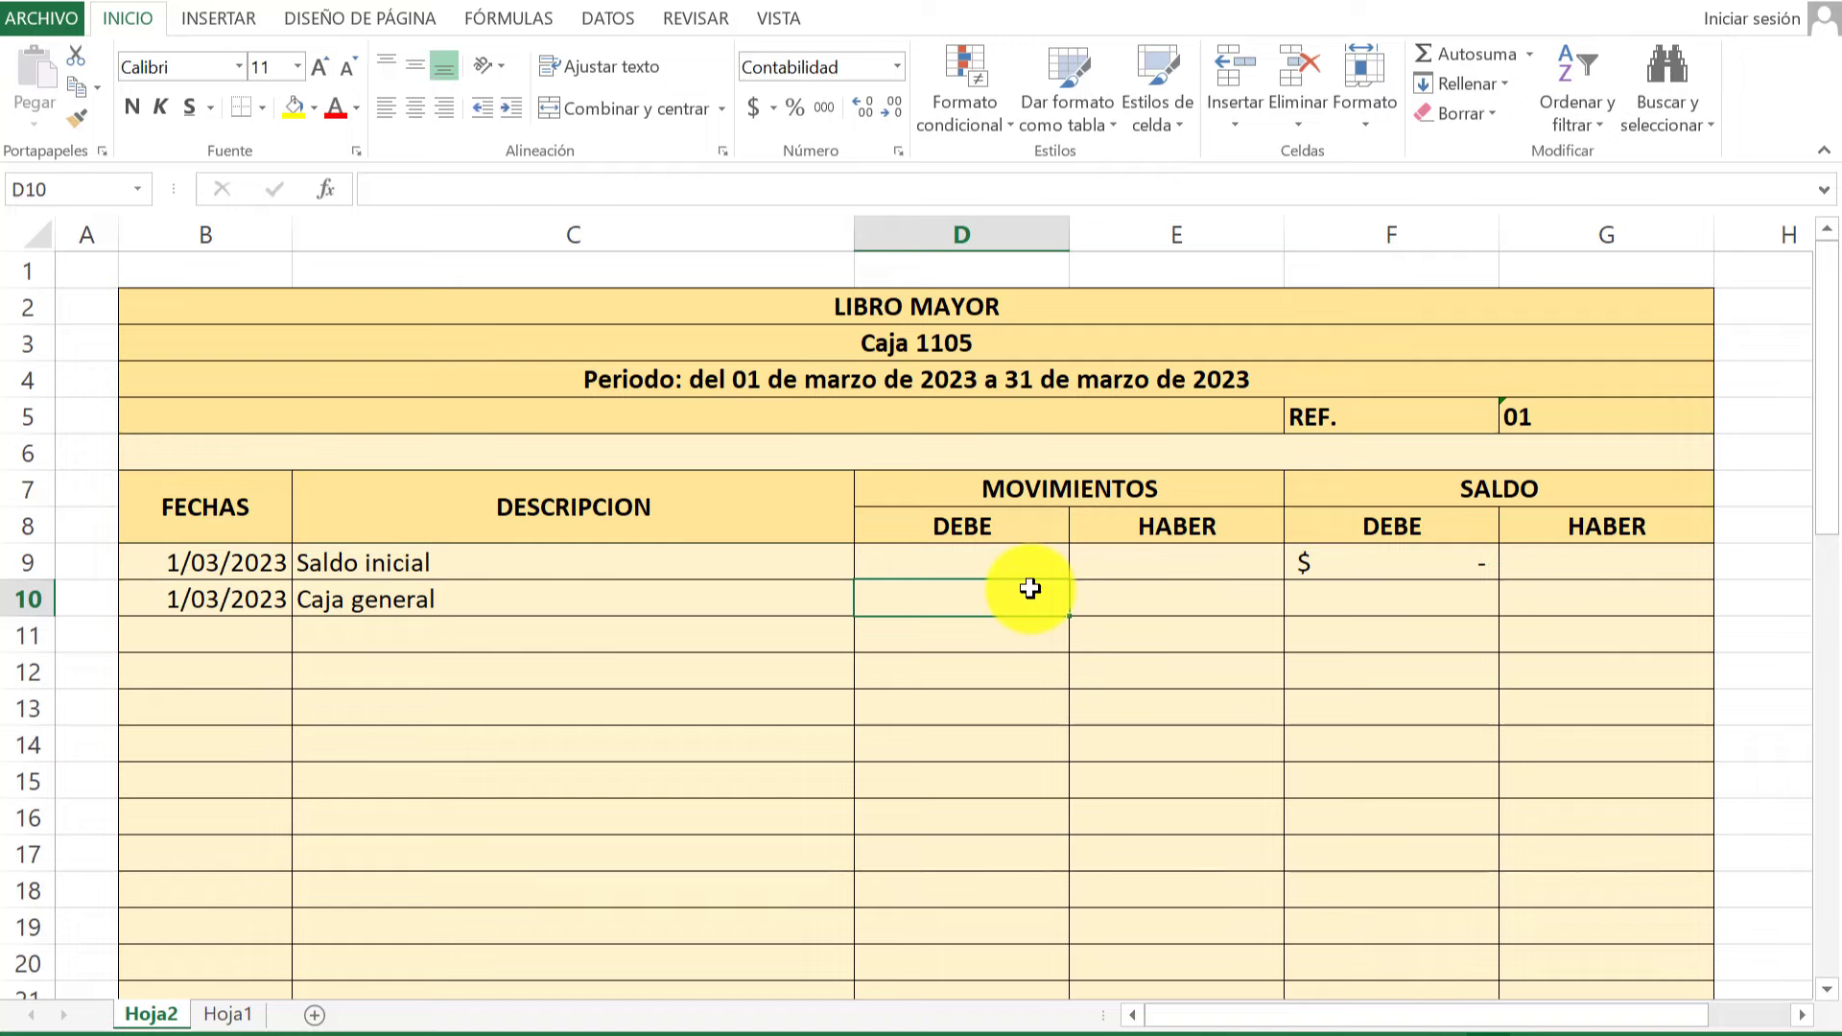
pyautogui.write('1.000.000')
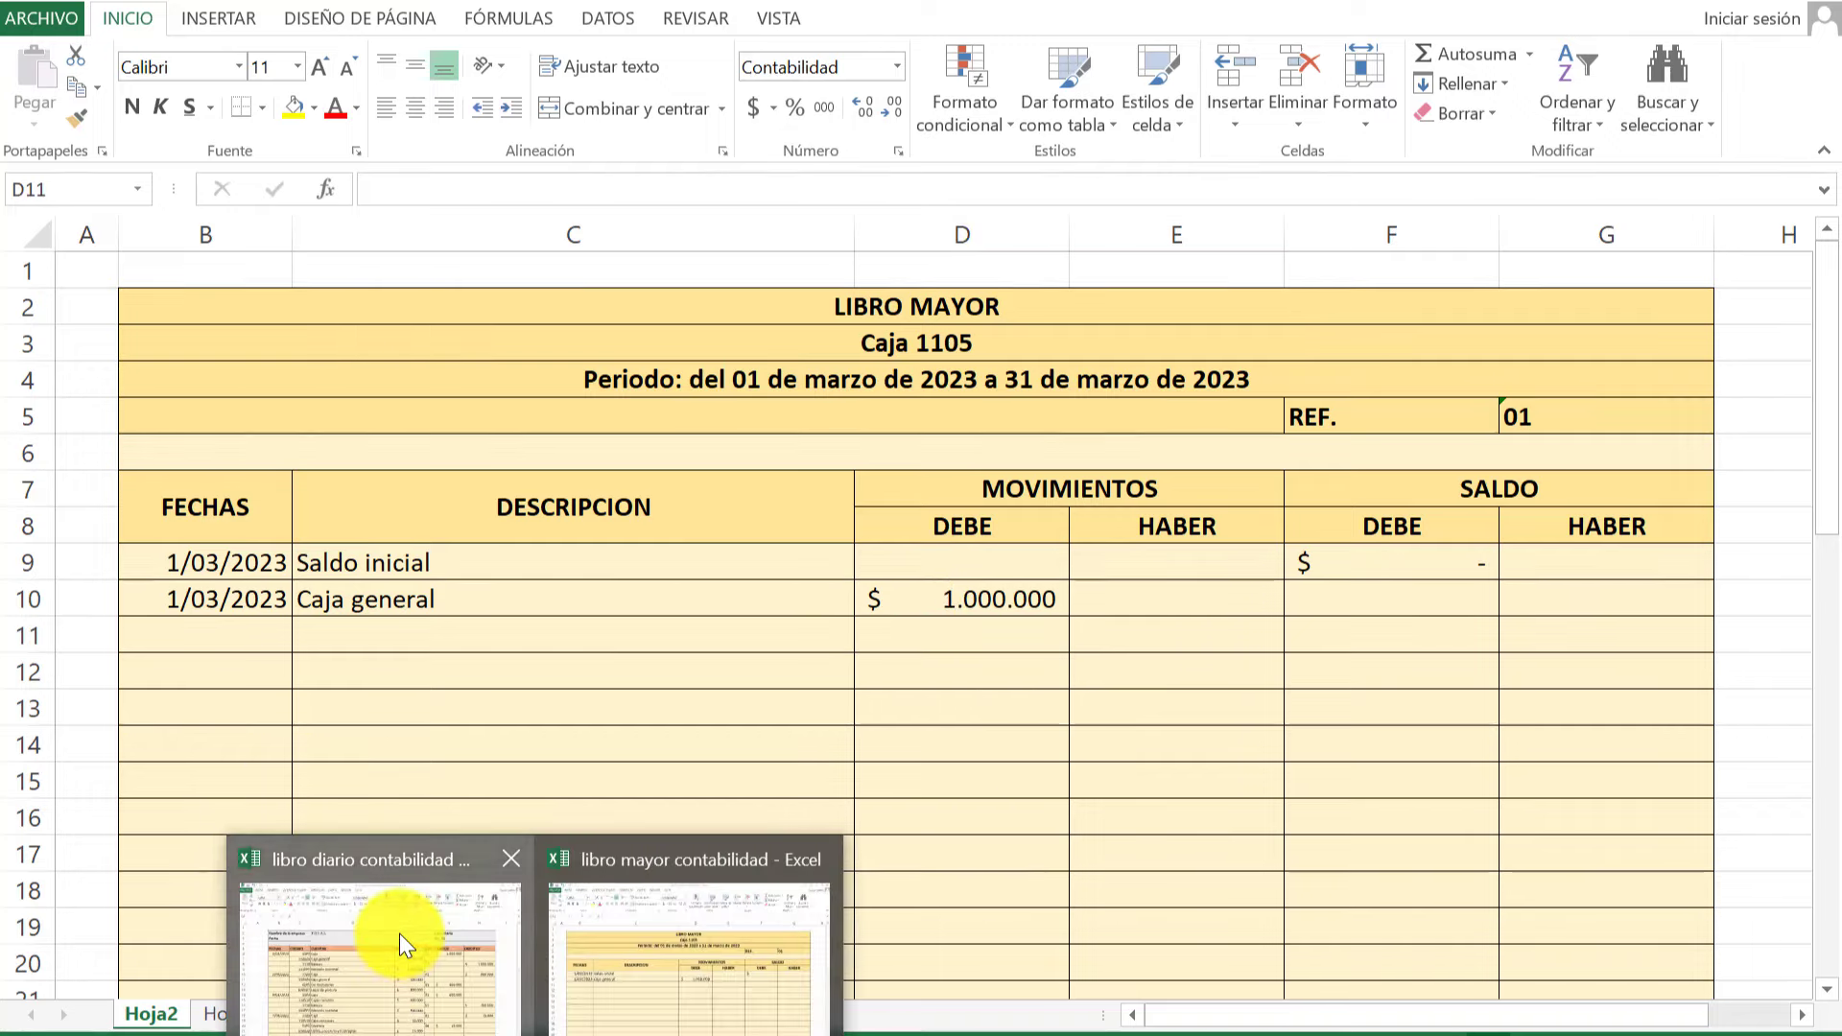
# Cross-check amounts in the Libro diario, then review row 10's balance columns and F9's initial balance.
pyautogui.click(399, 935)
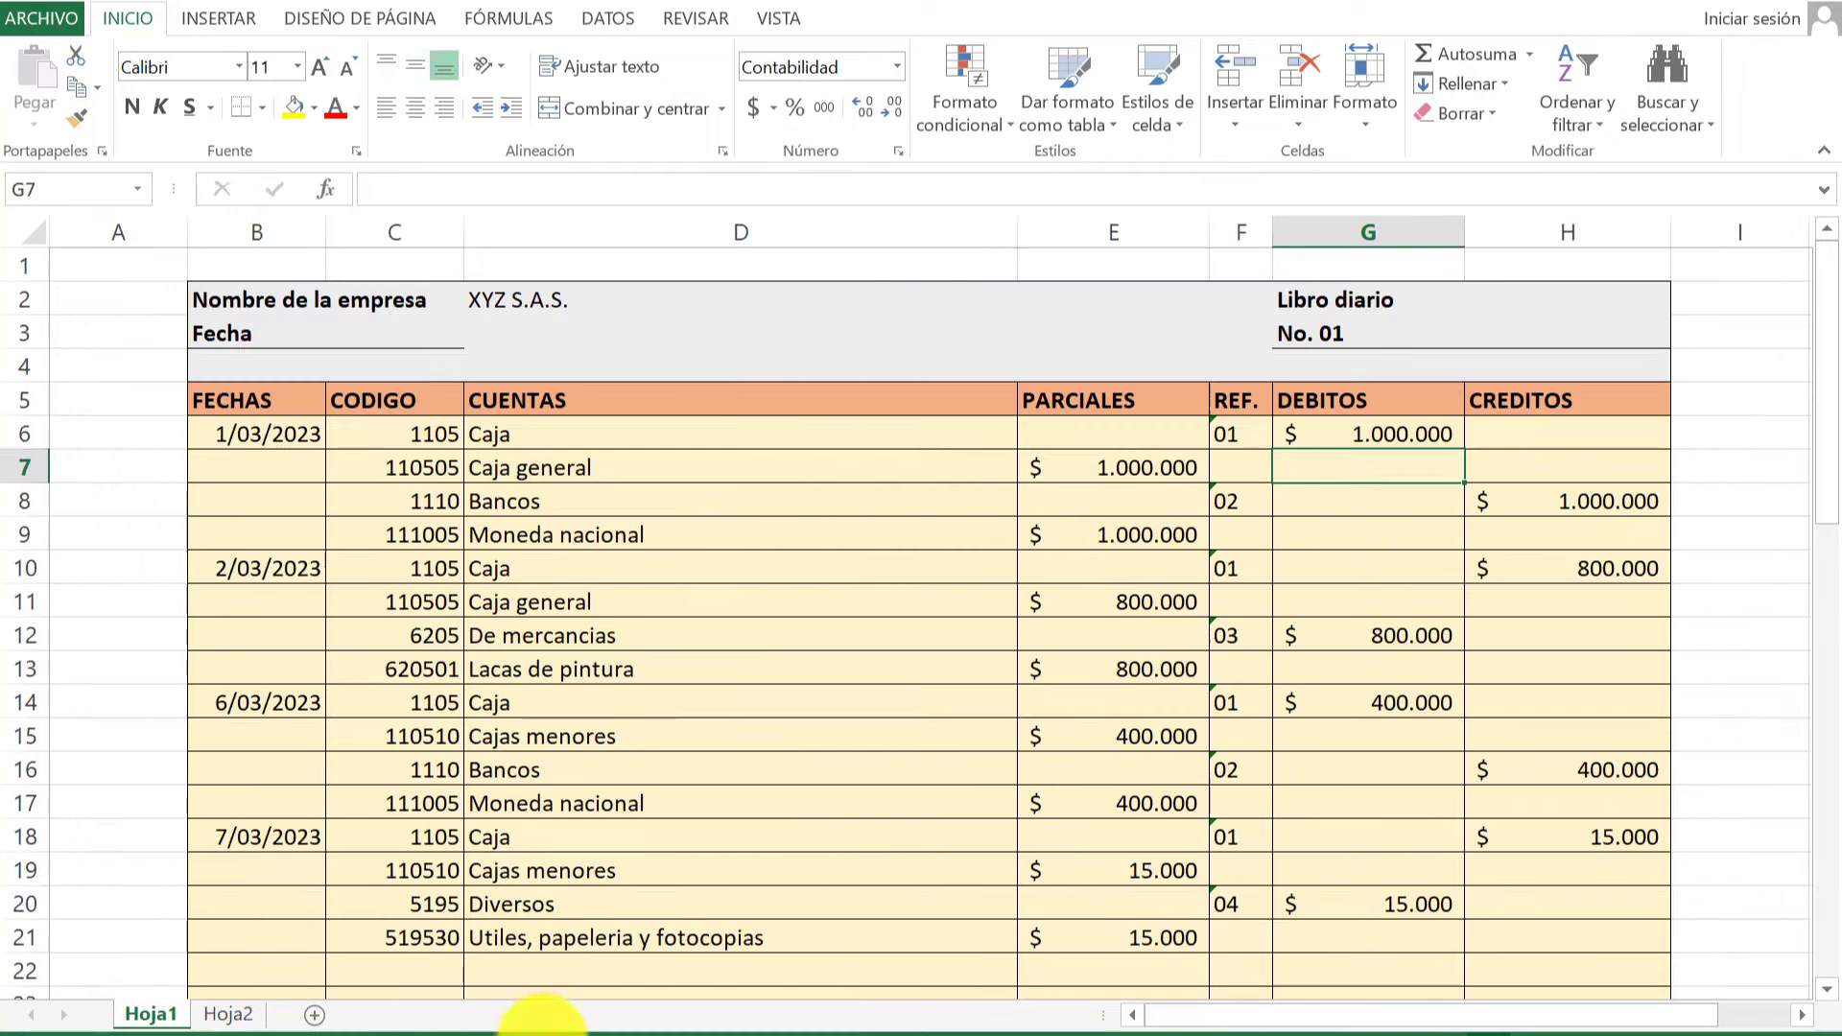
pyautogui.click(541, 1031)
pyautogui.click(641, 956)
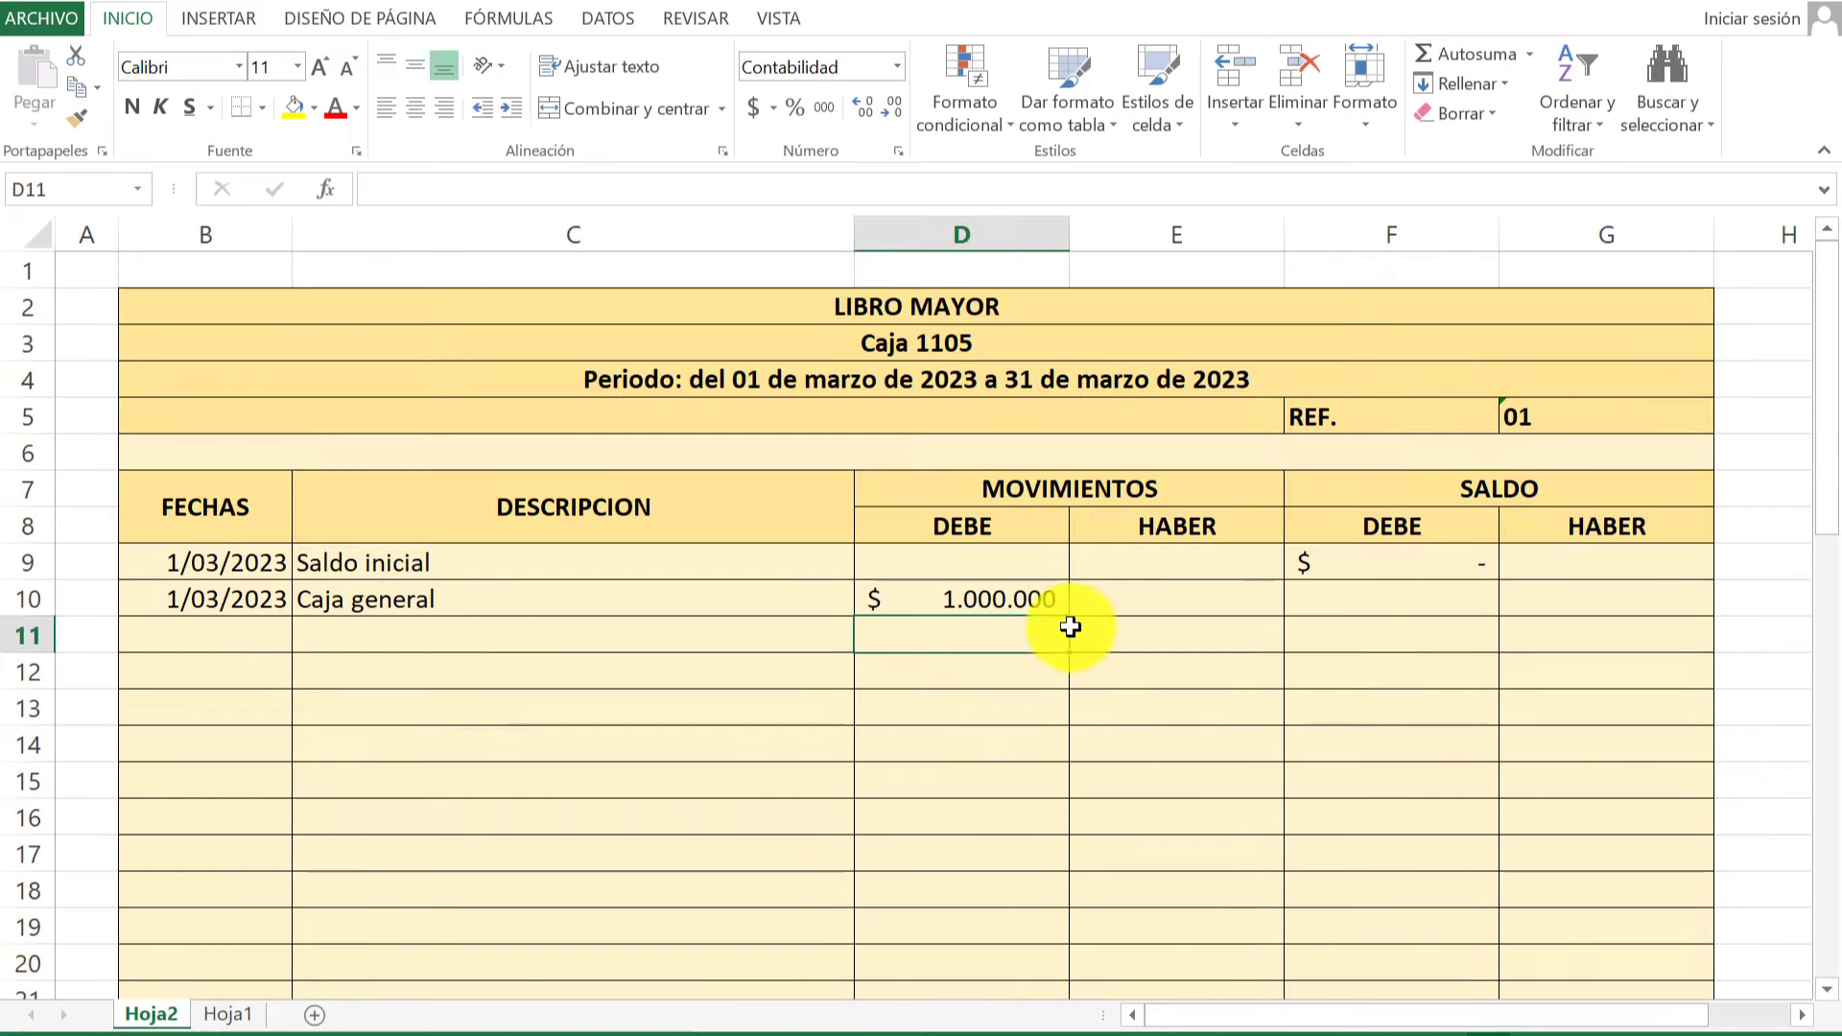
pyautogui.click(1531, 596)
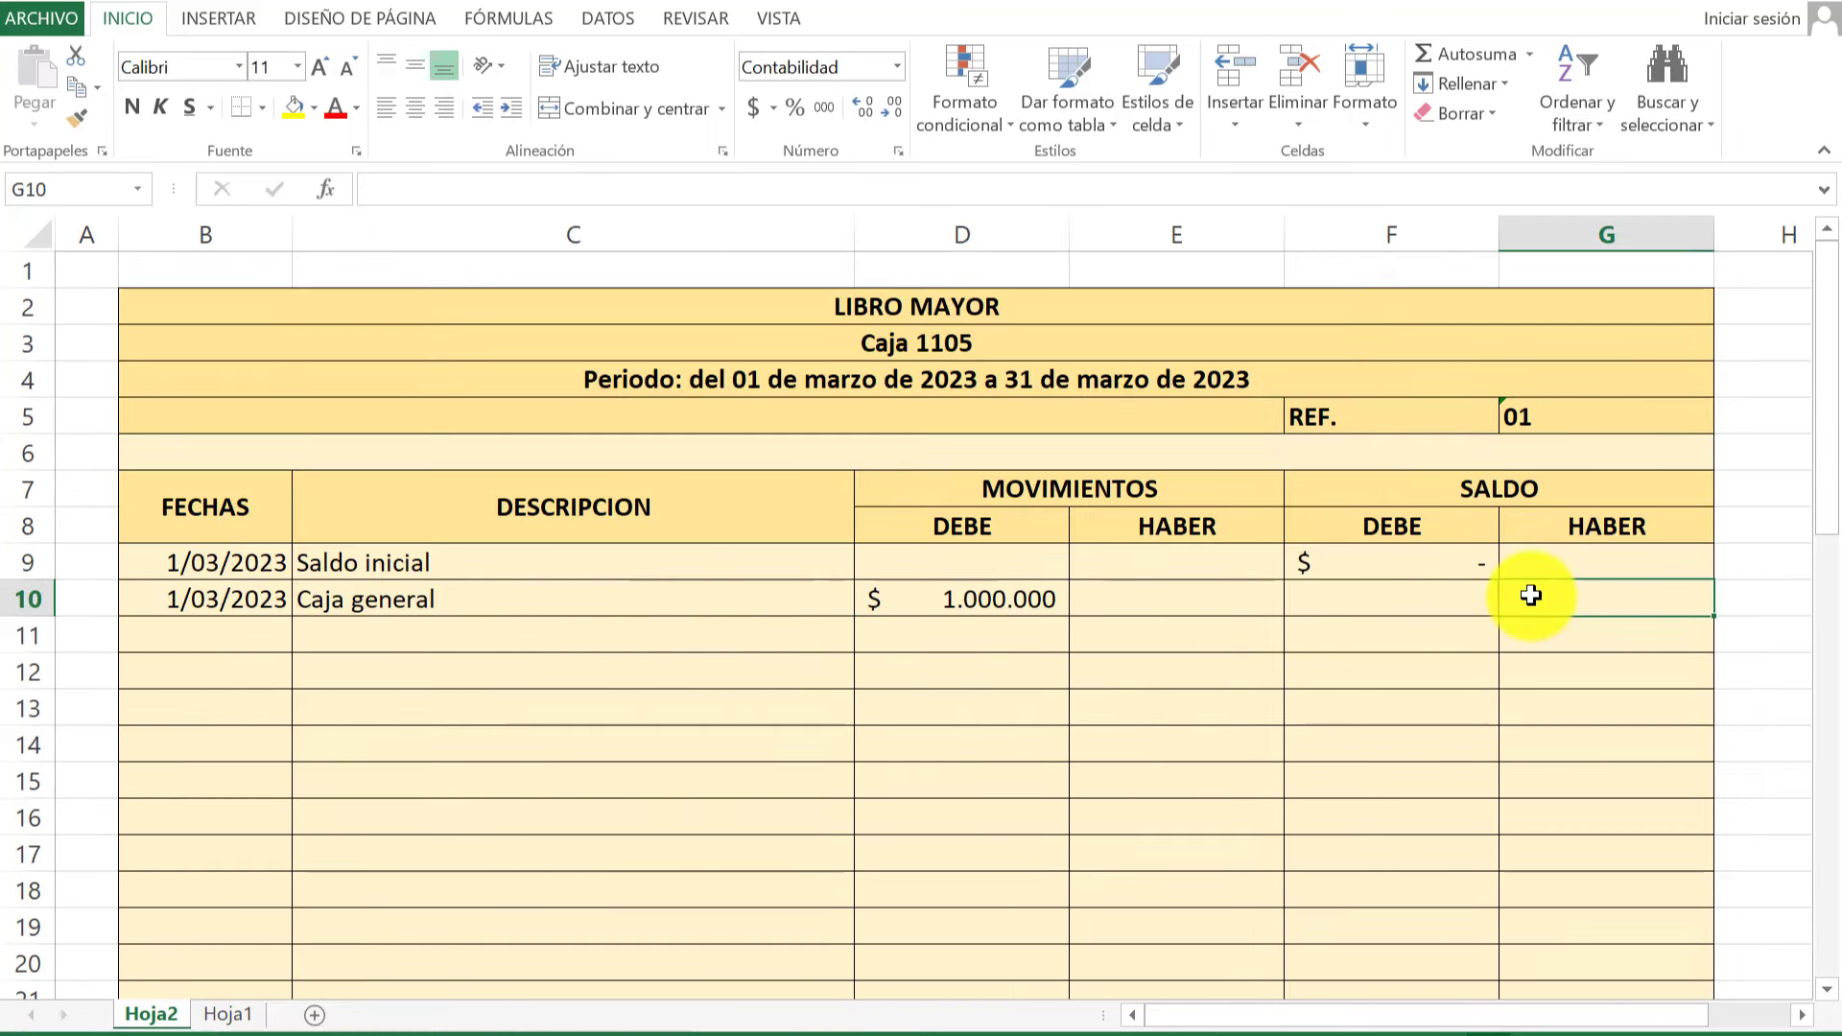
pyautogui.click(1410, 566)
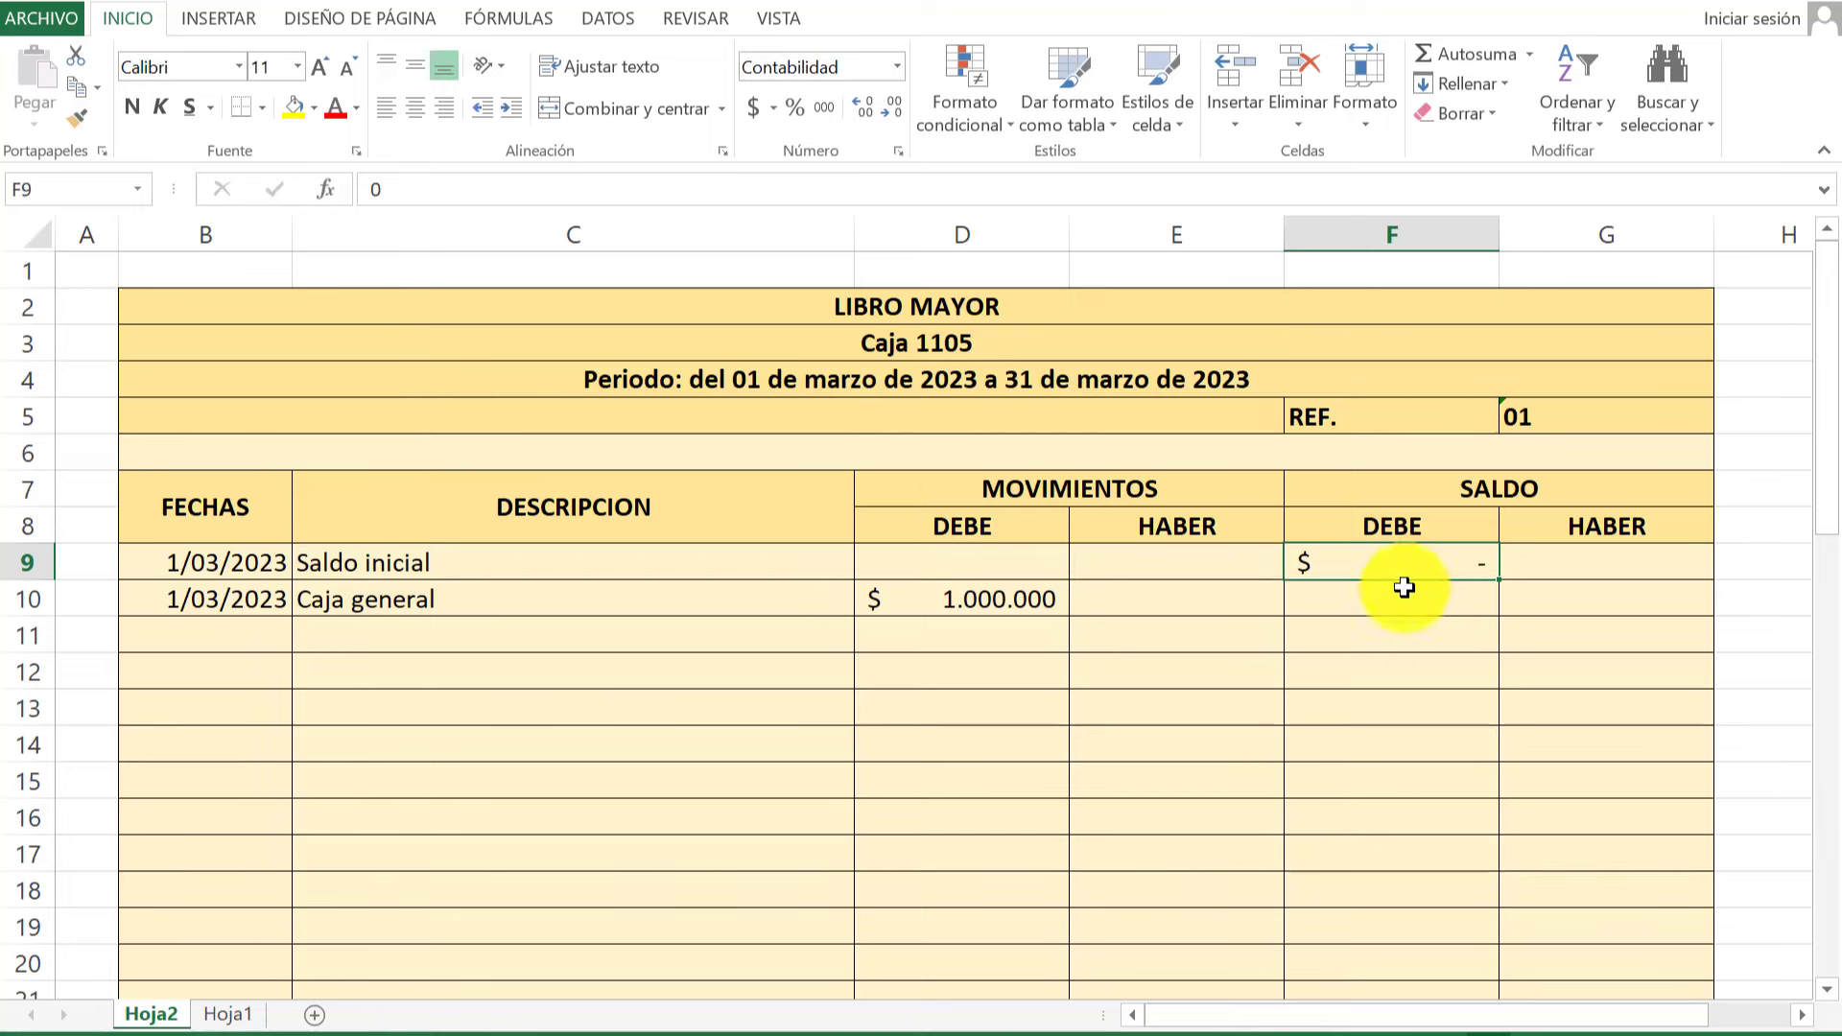
# Enter 1.000.000 as the DEBE balance in F10.
pyautogui.click(1398, 599)
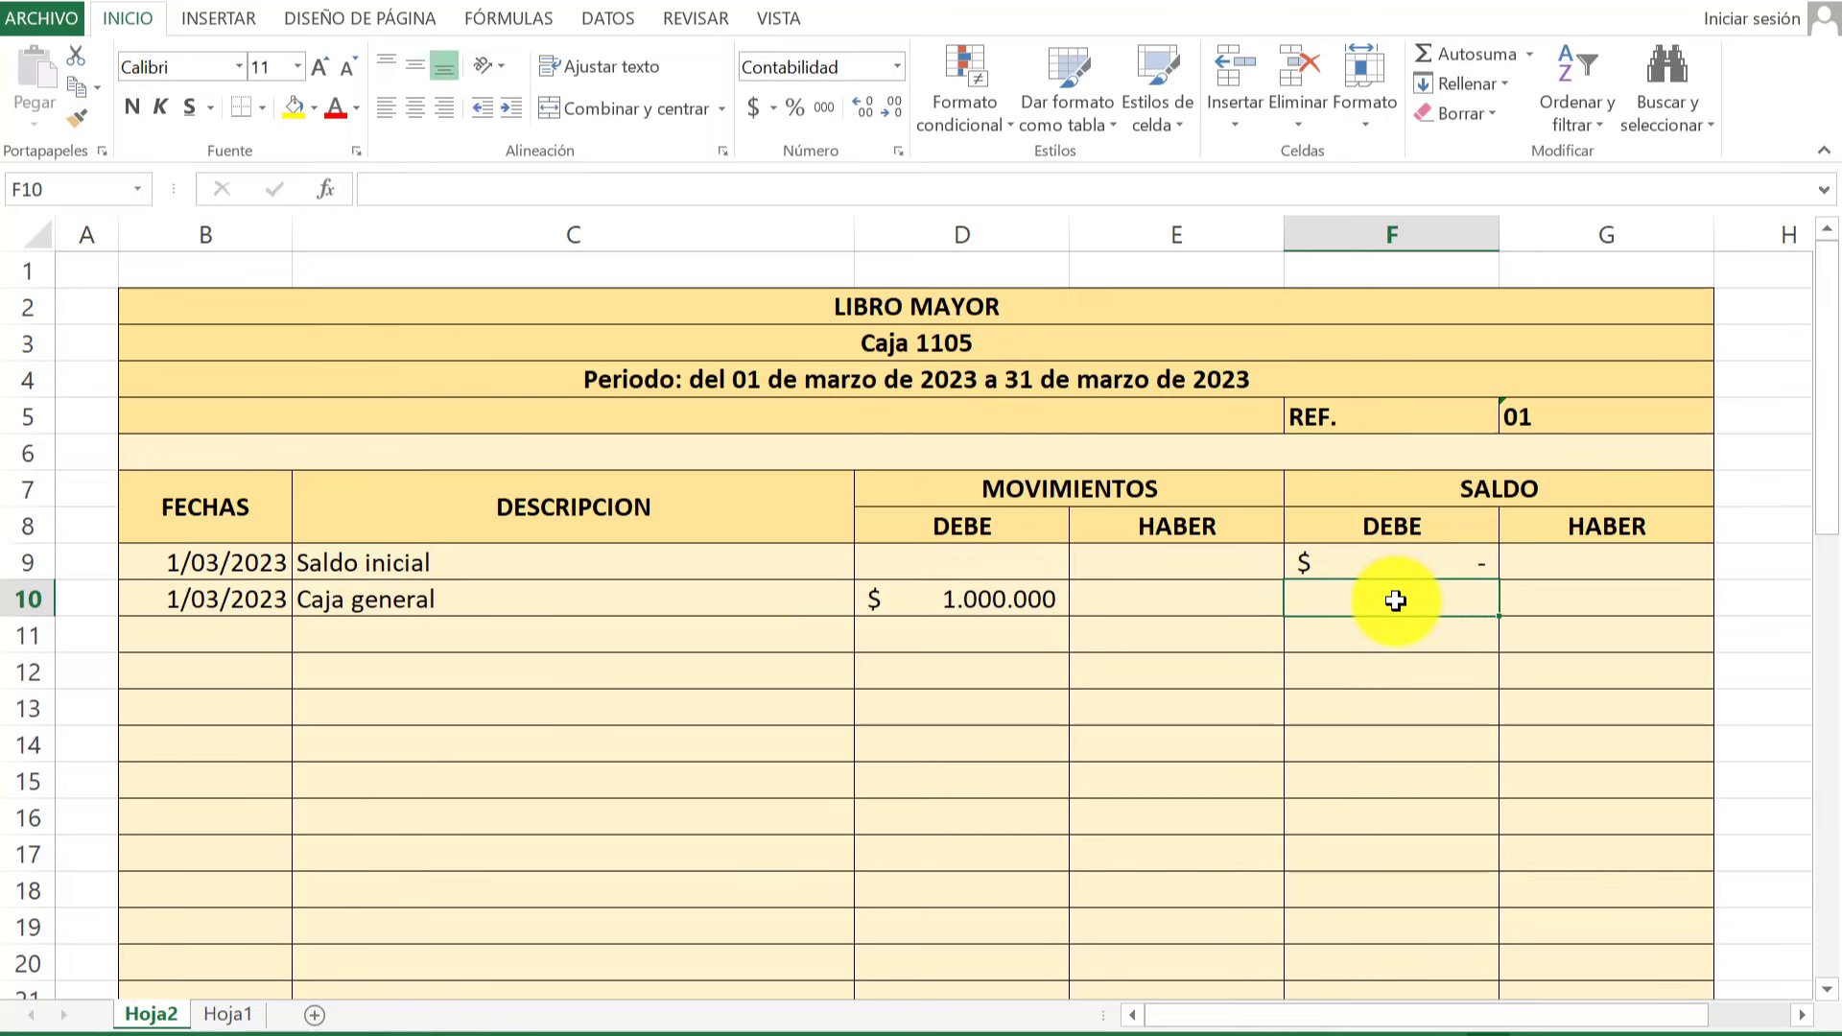
pyautogui.write('1')
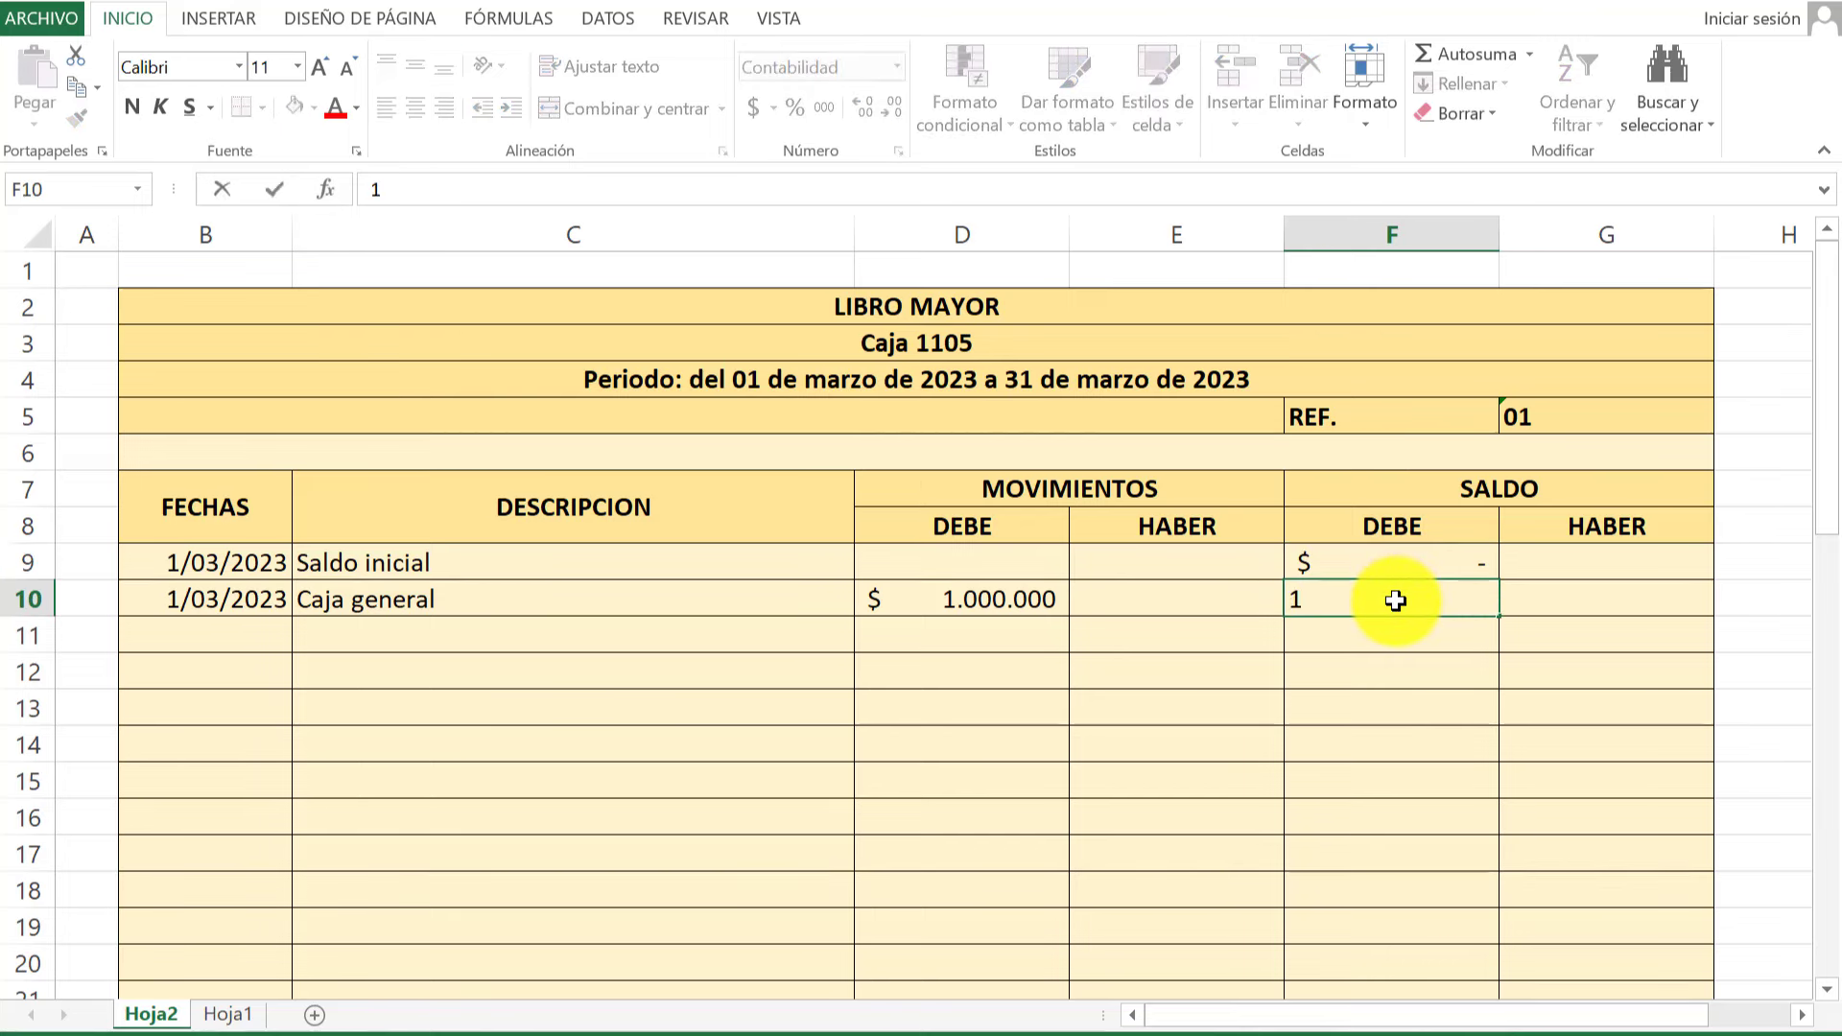
pyautogui.write('000000')
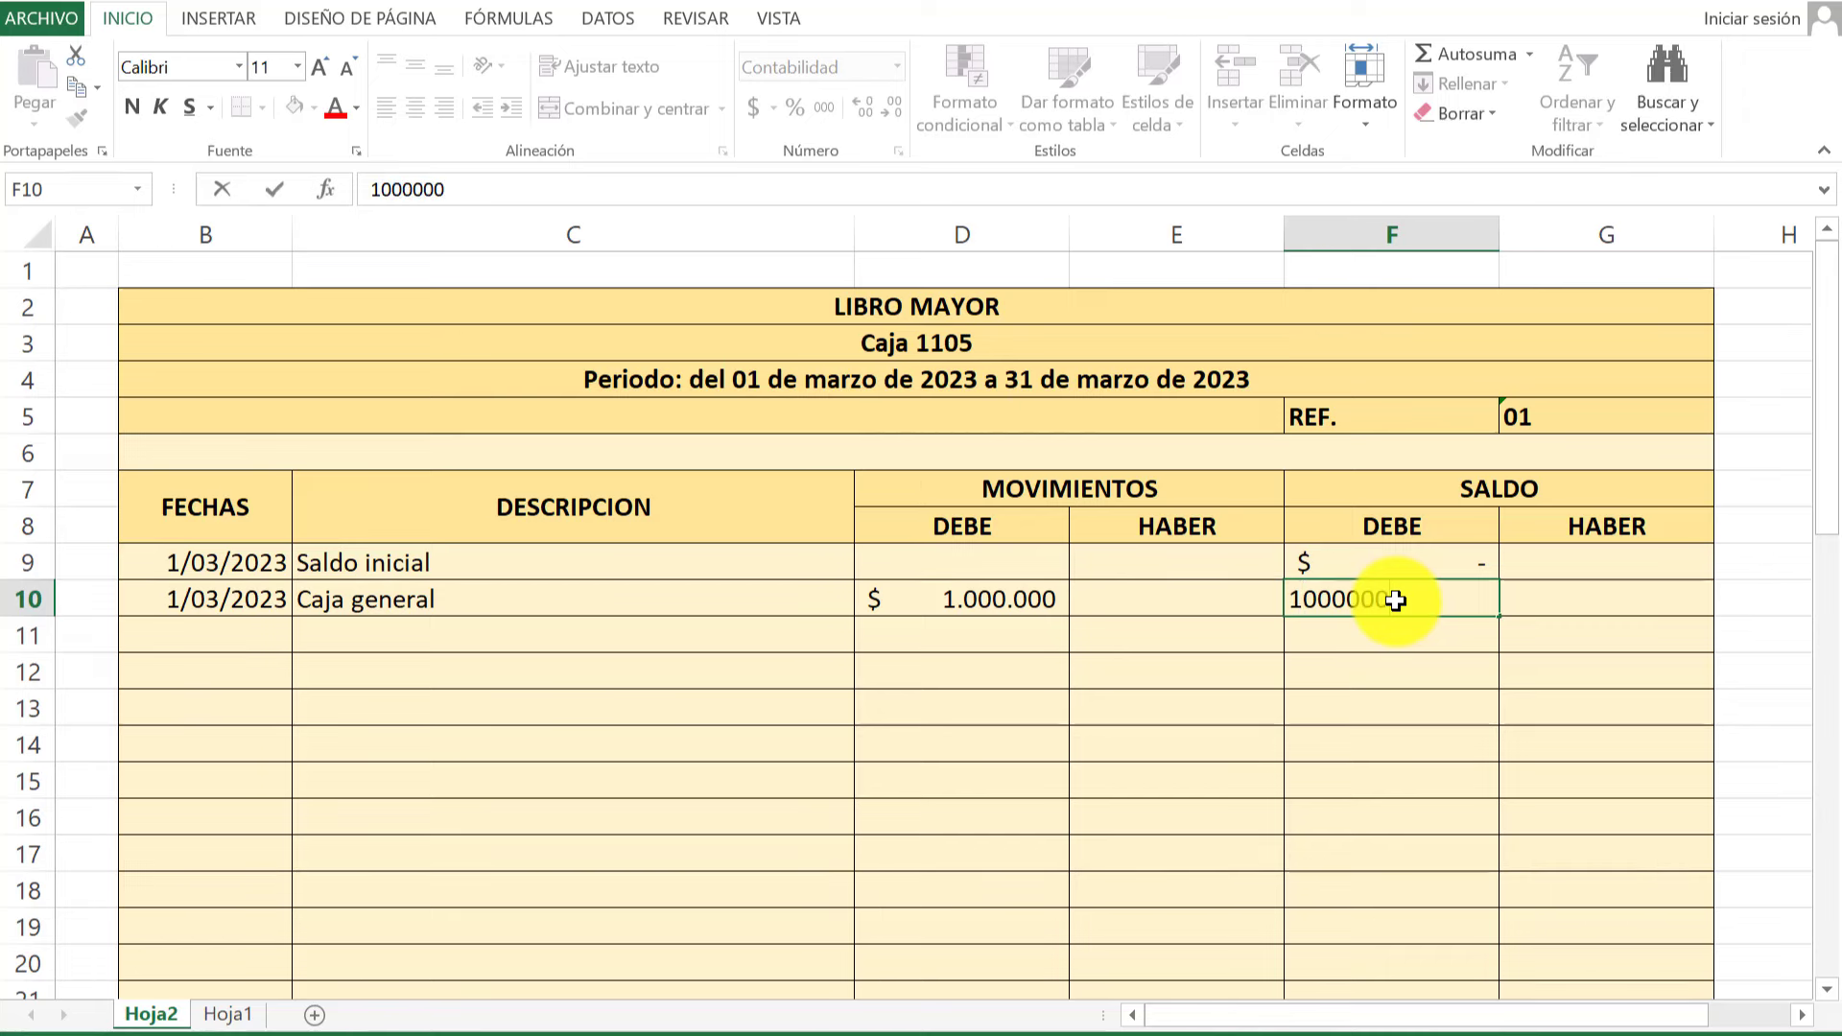
pyautogui.press('Return')
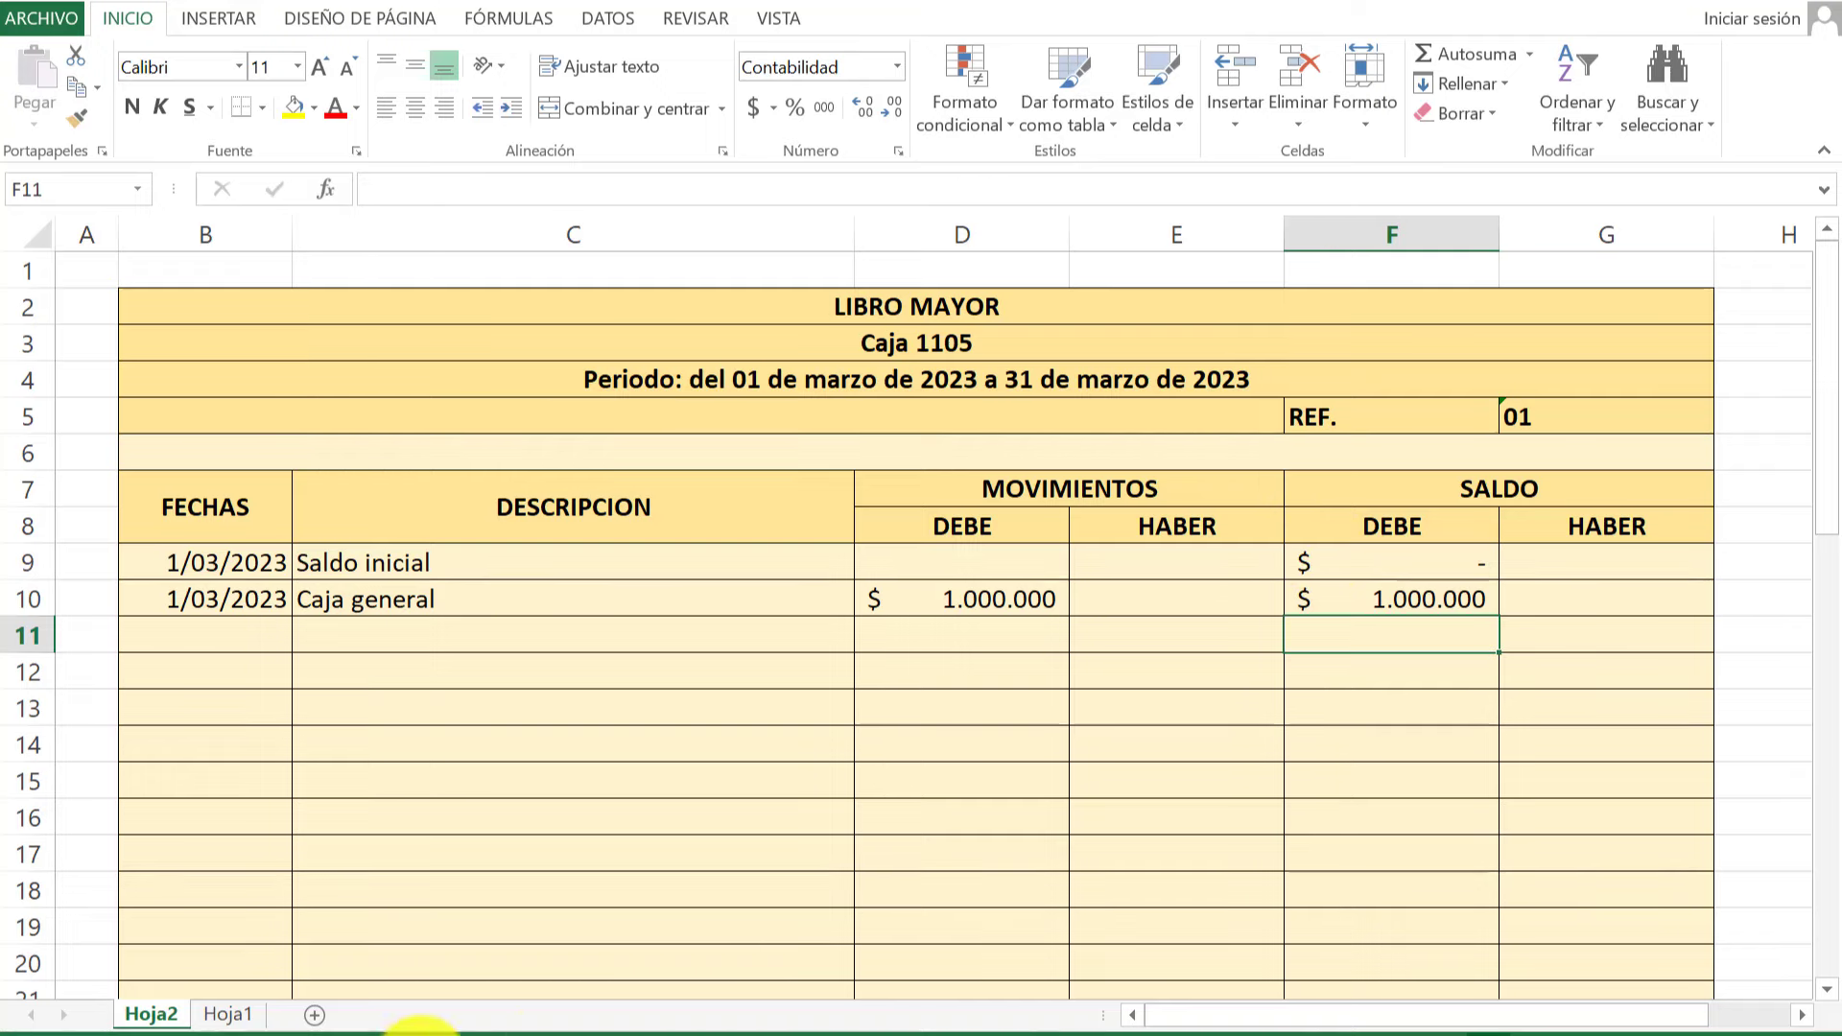
# Look up the next journal entry and date row 11 as 2/03/2023.
pyautogui.click(470, 1033)
pyautogui.click(470, 1026)
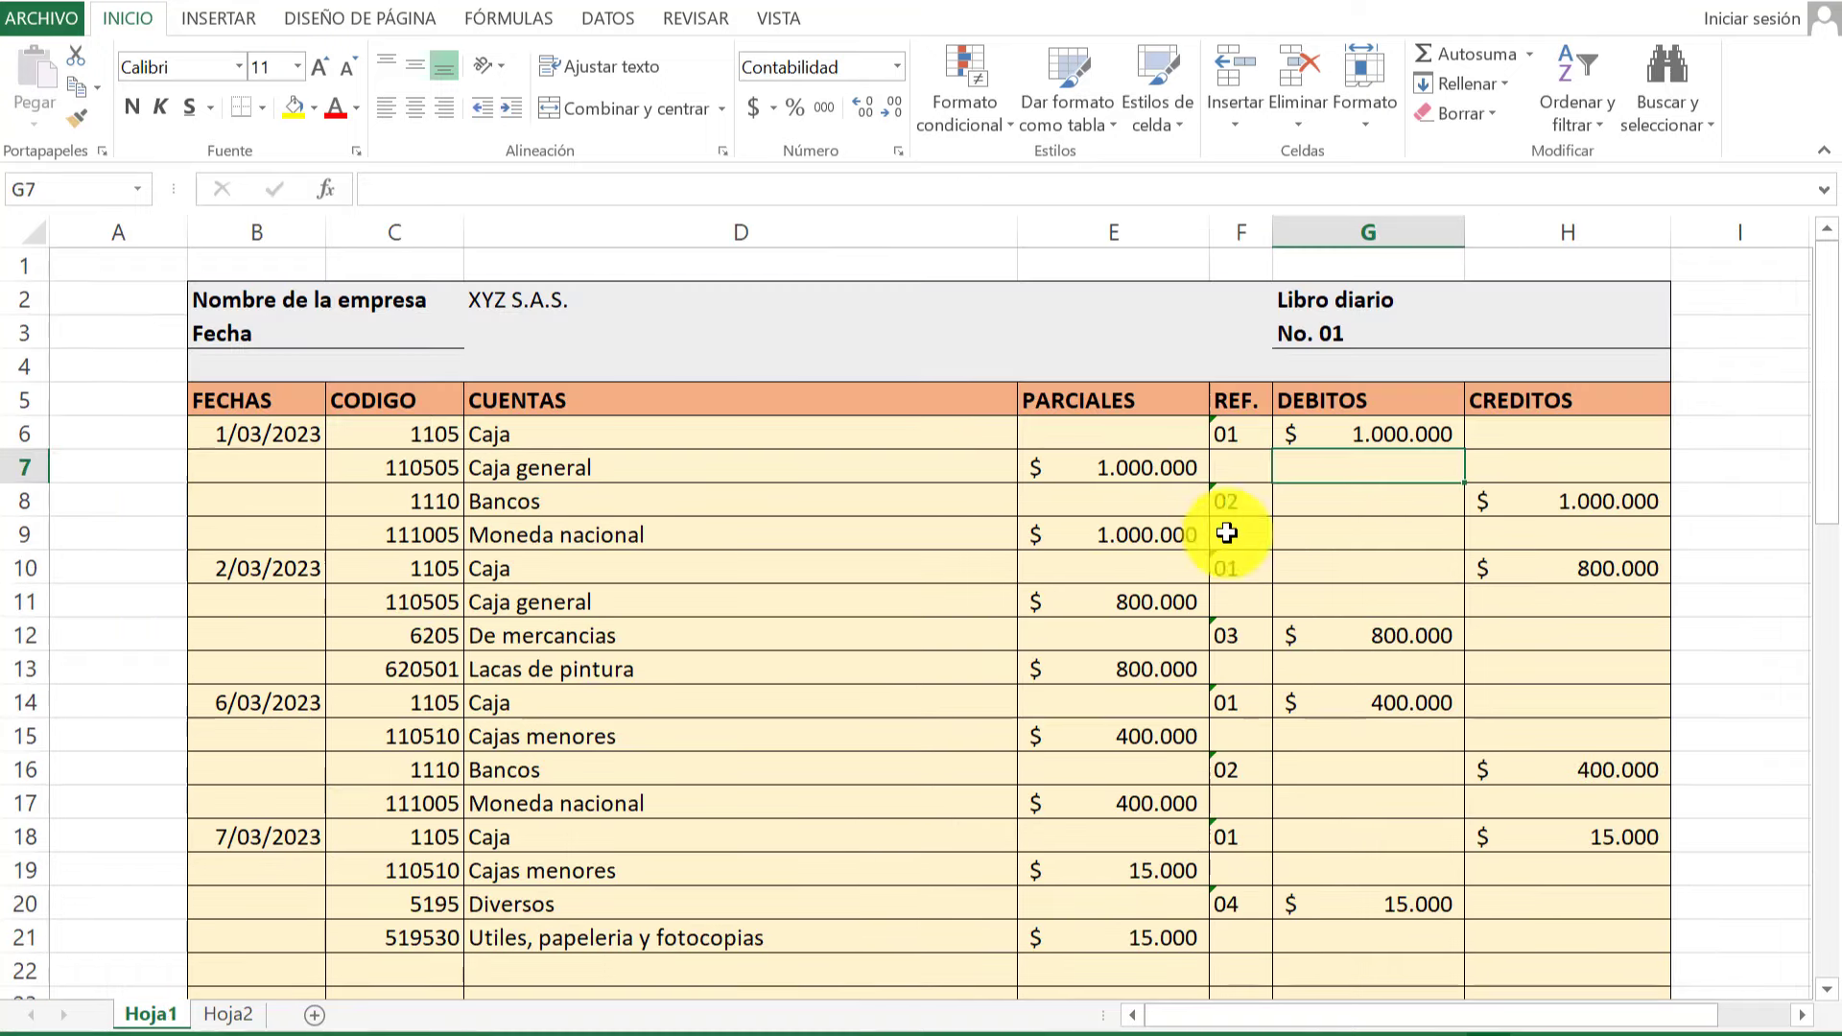
pyautogui.click(1257, 564)
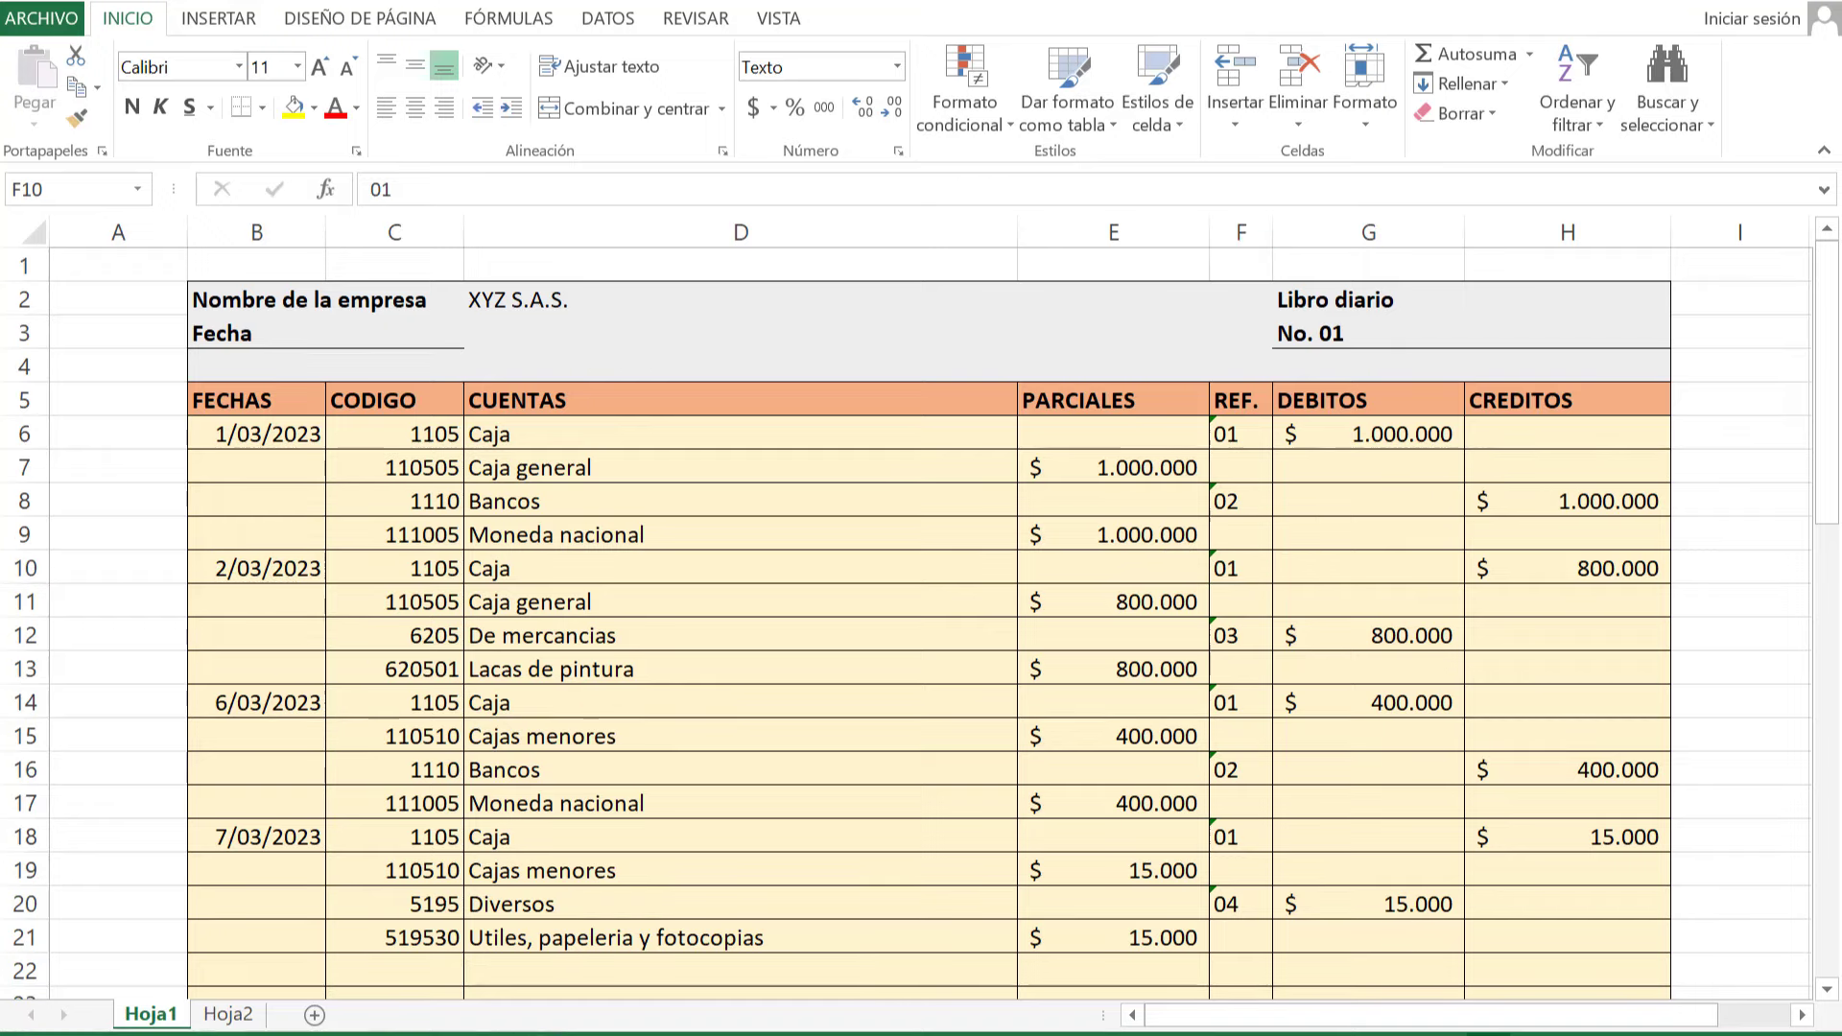
pyautogui.moveTo(528, 1035)
pyautogui.click(631, 979)
pyautogui.click(206, 636)
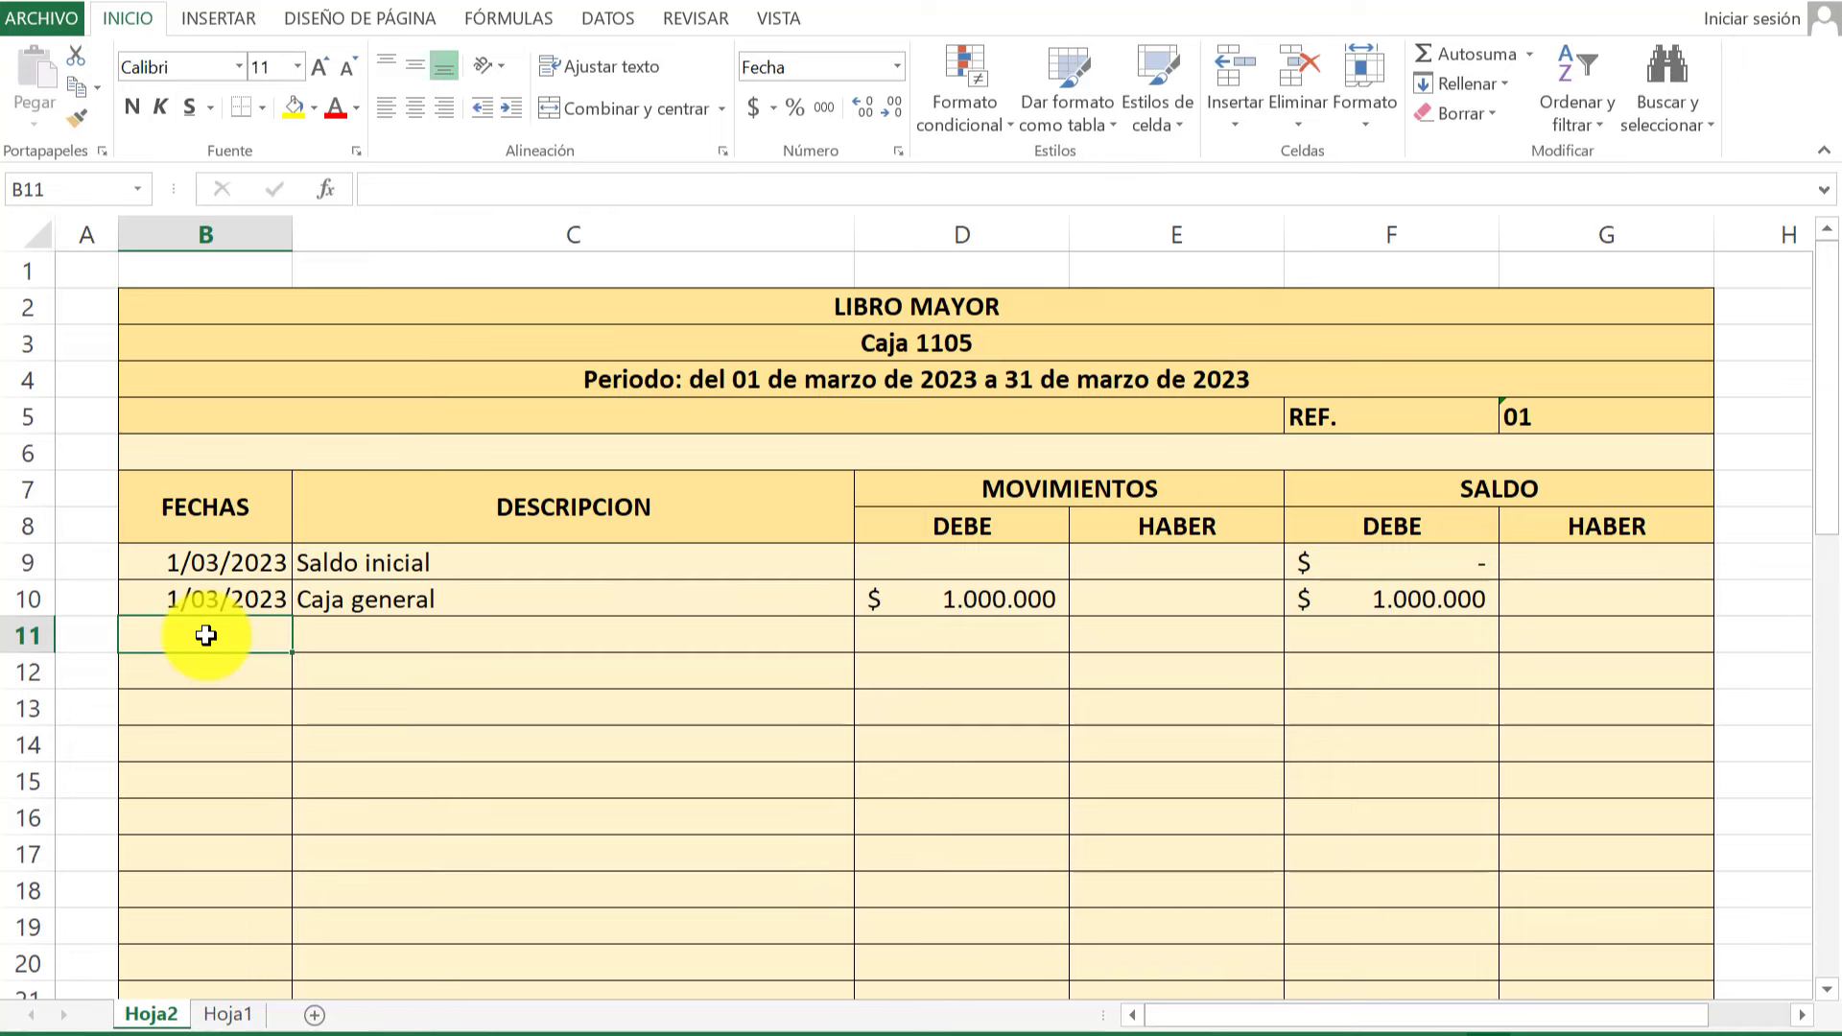
pyautogui.write('2 marzo')
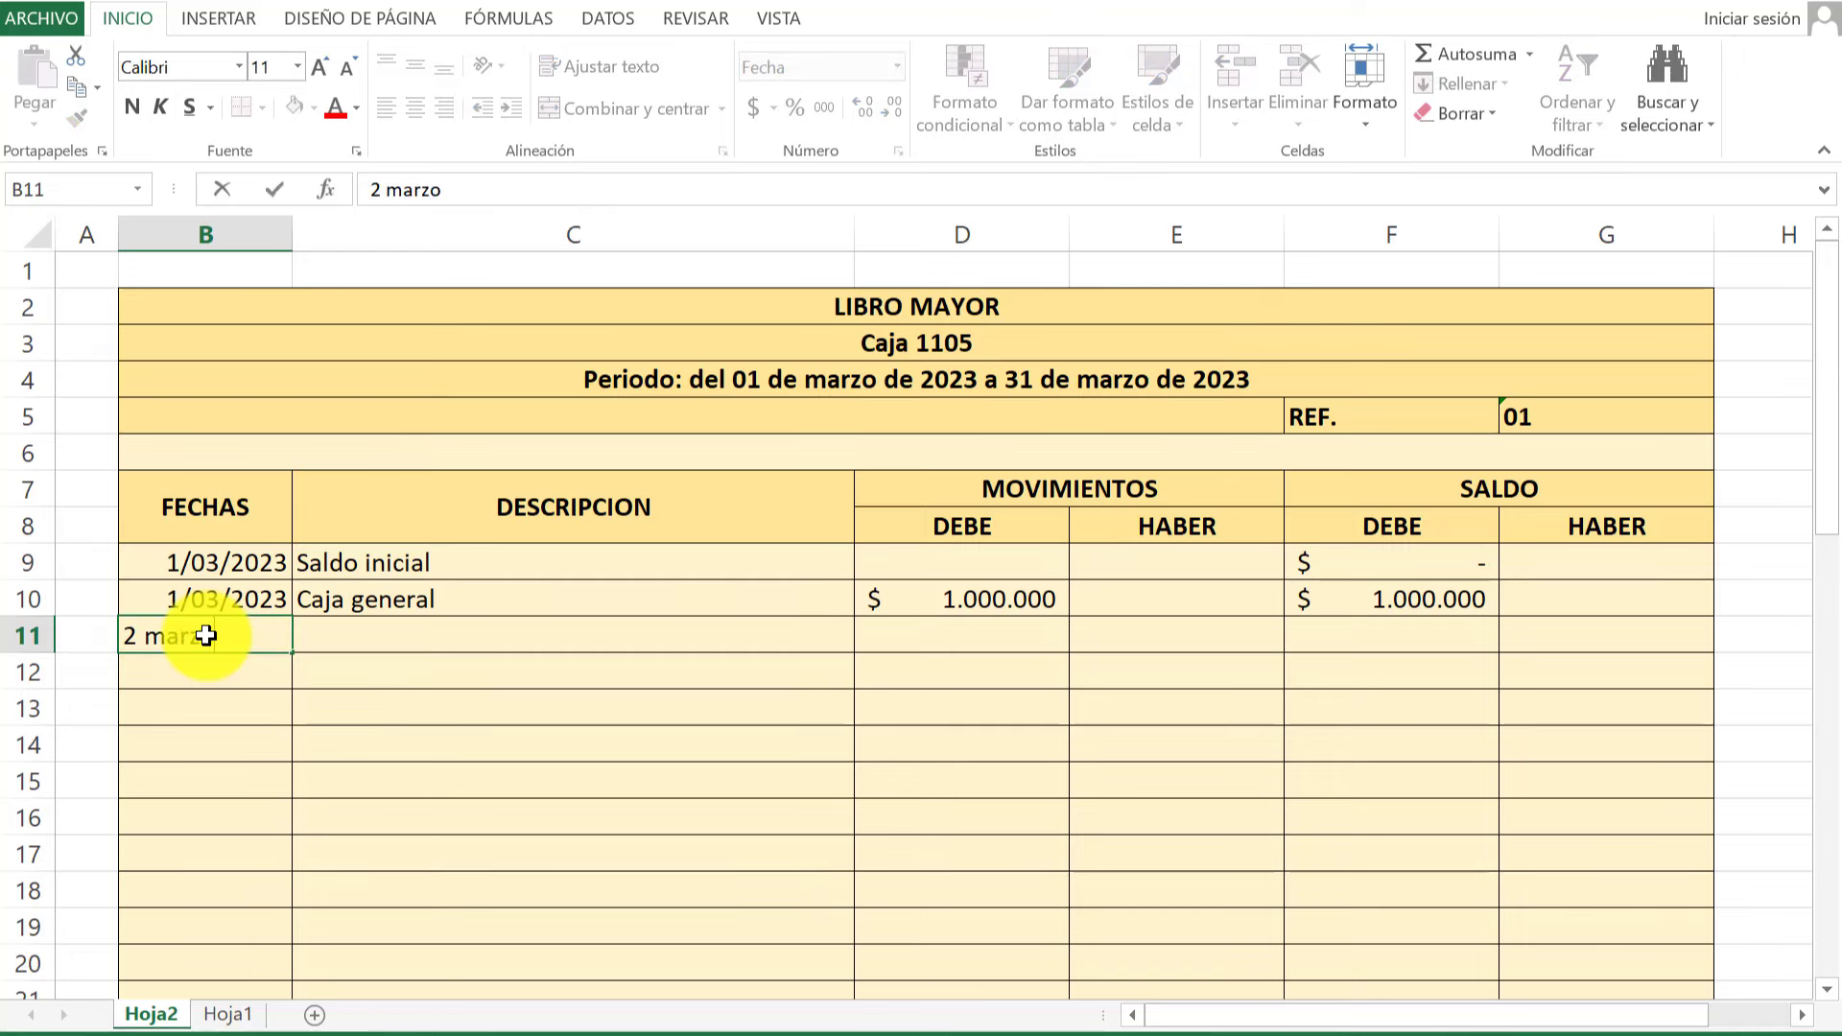
pyautogui.press('Return')
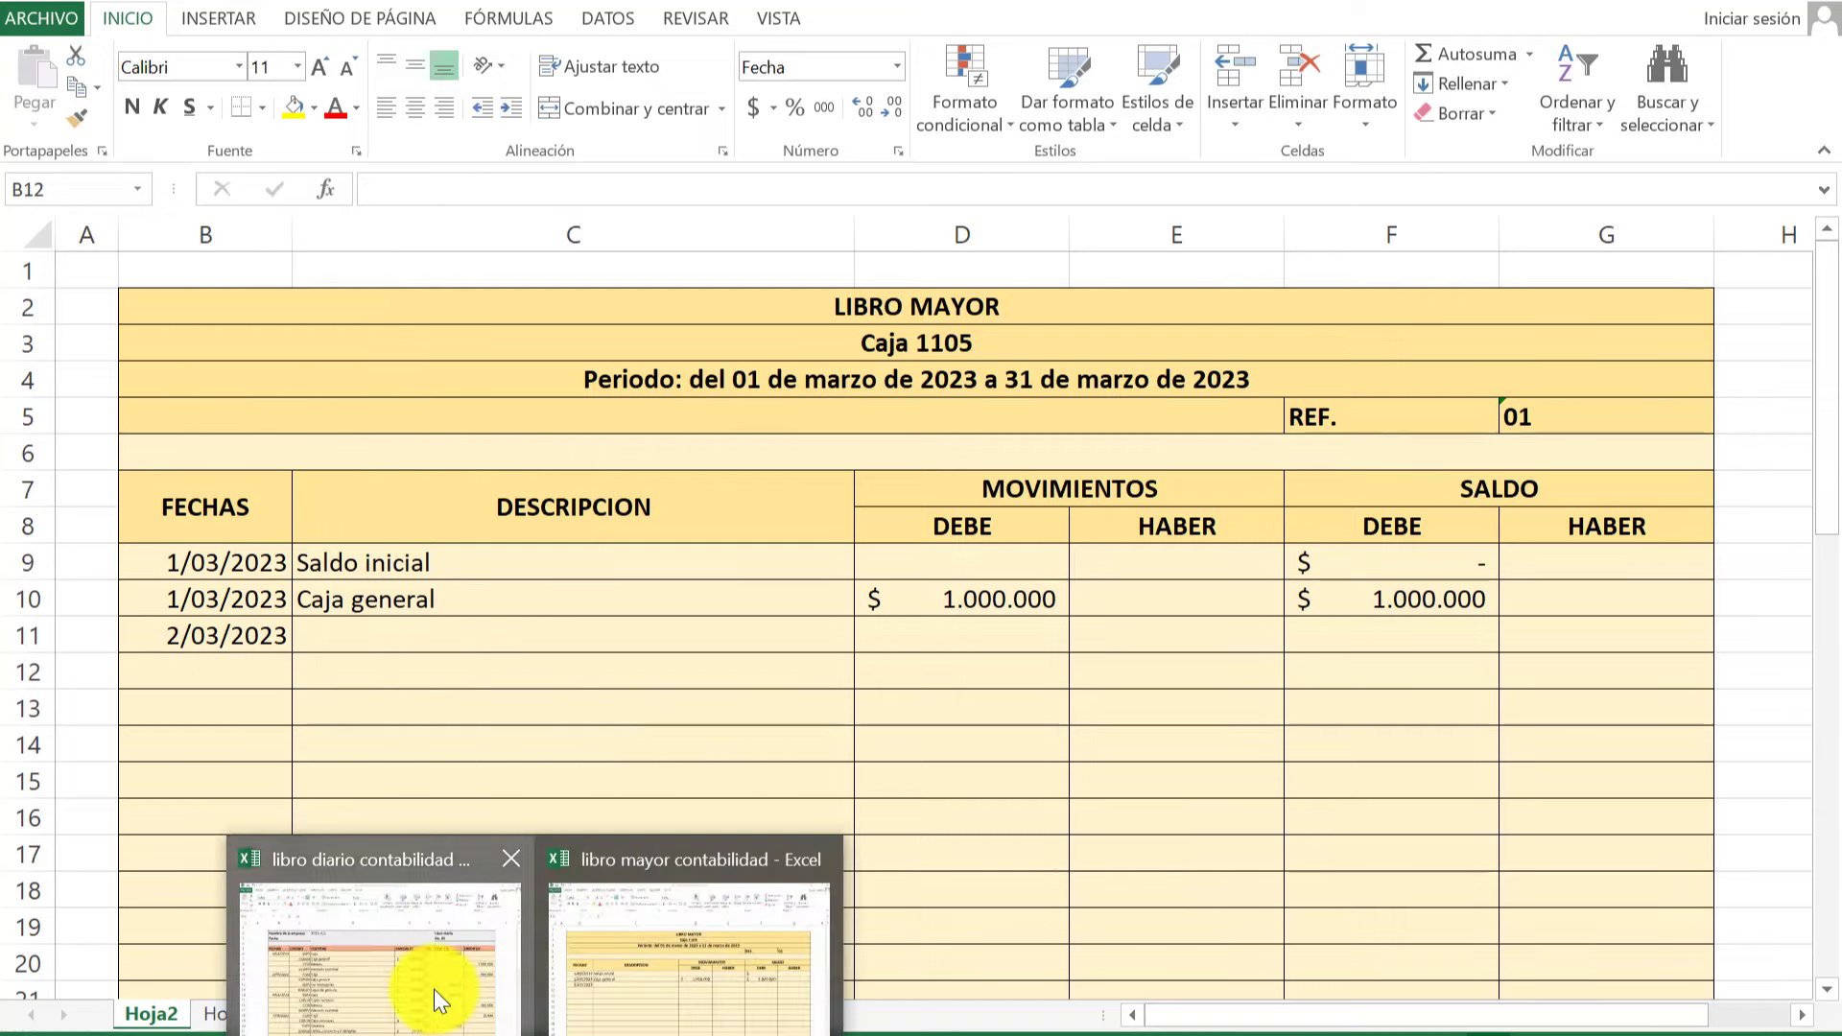
# Describe row 11 as Caja general, using the autocompleted entry.
pyautogui.click(434, 989)
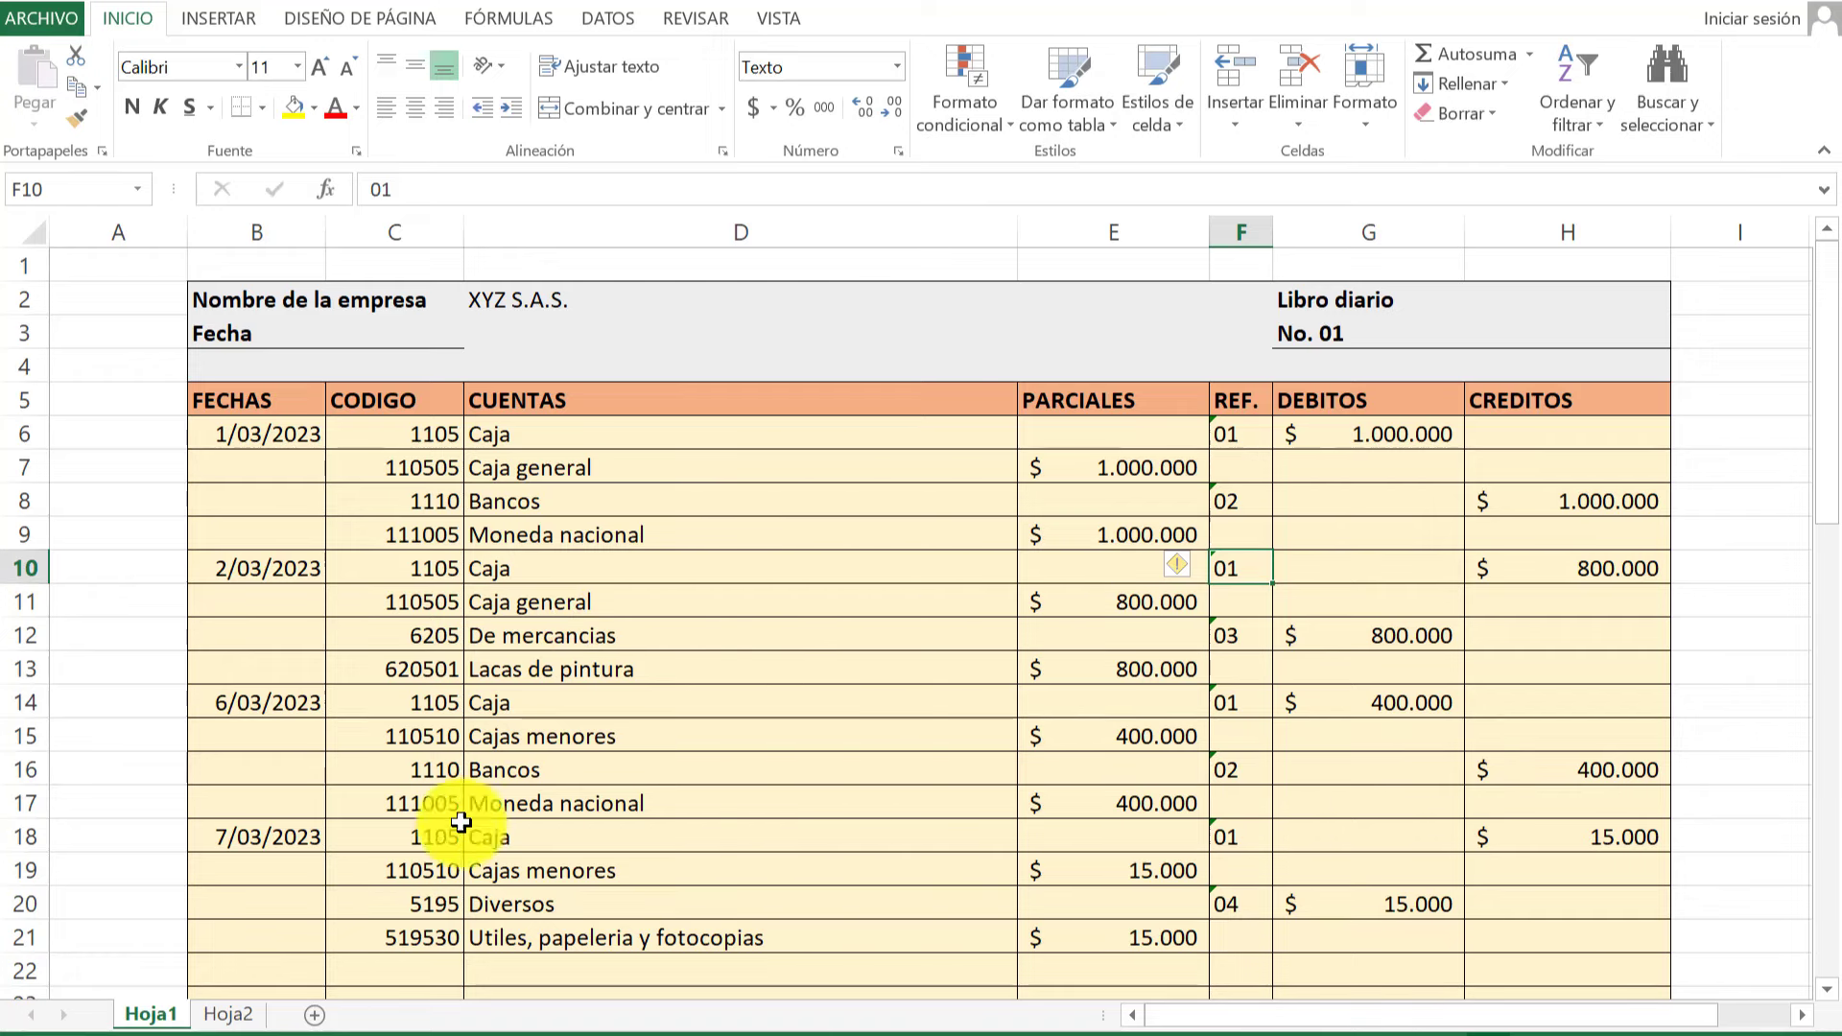
pyautogui.click(626, 965)
pyautogui.click(367, 633)
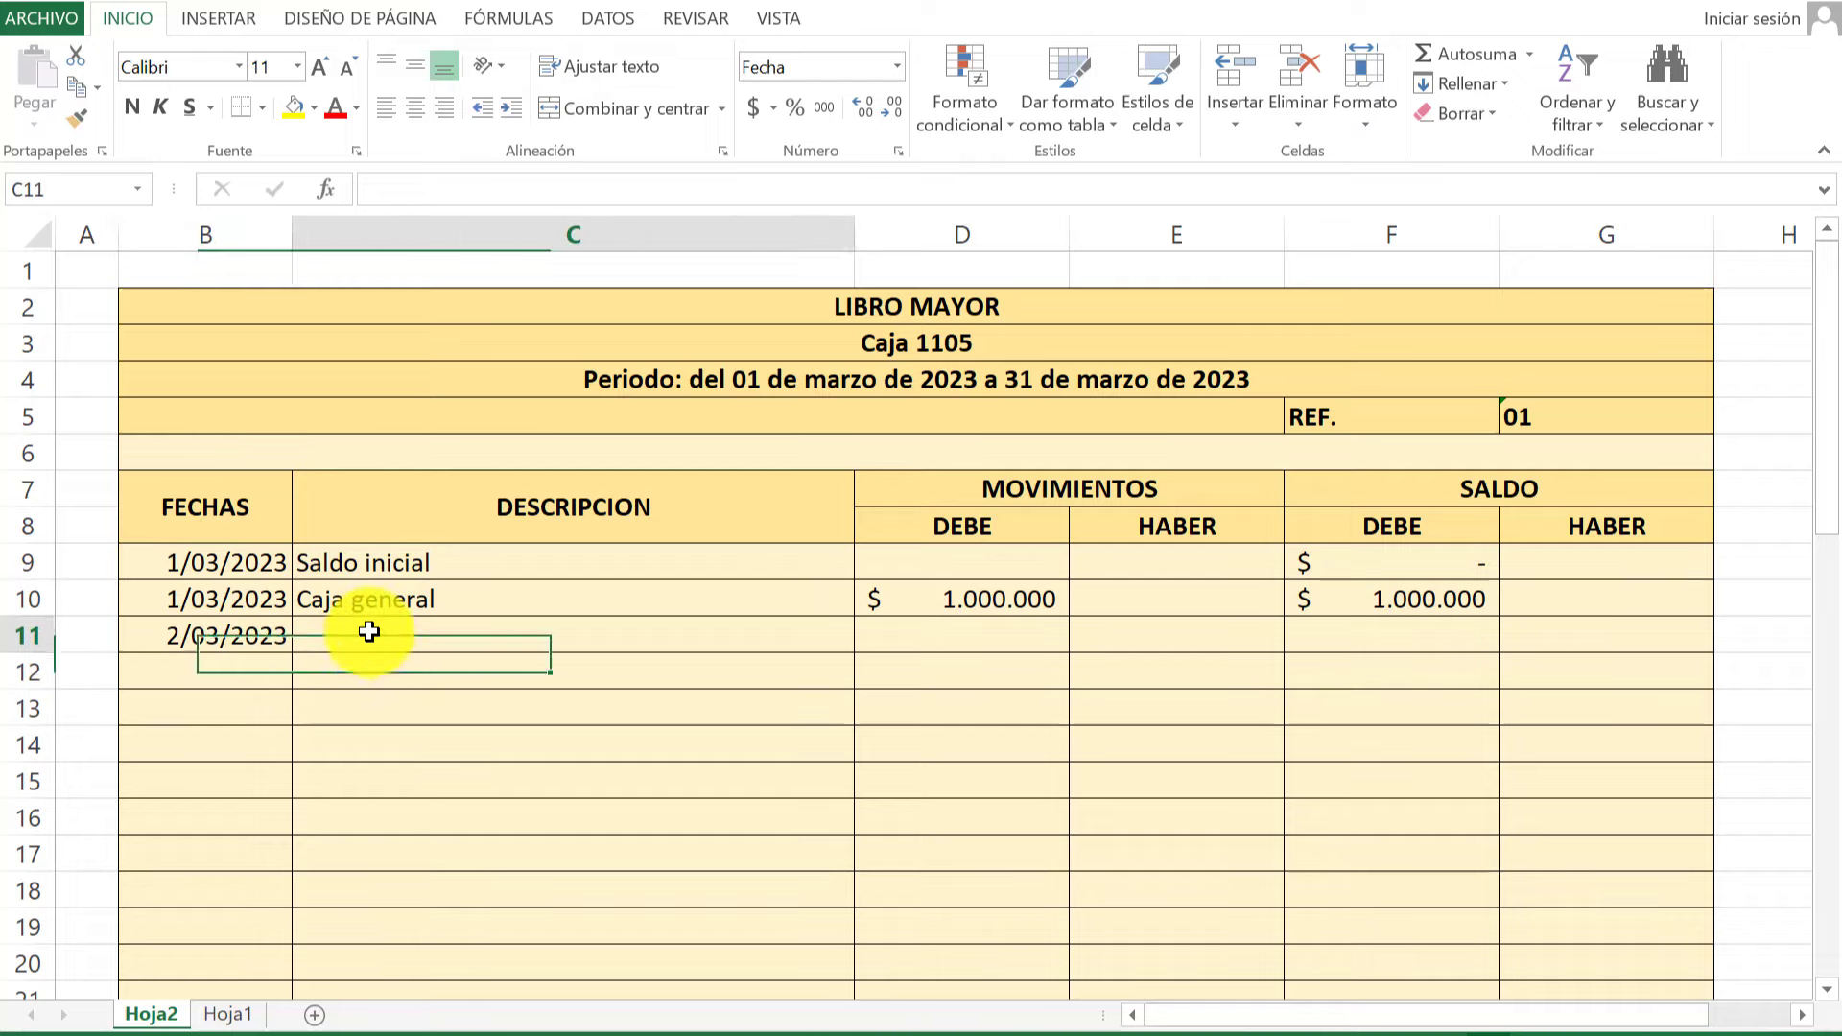
pyautogui.write('Caja general')
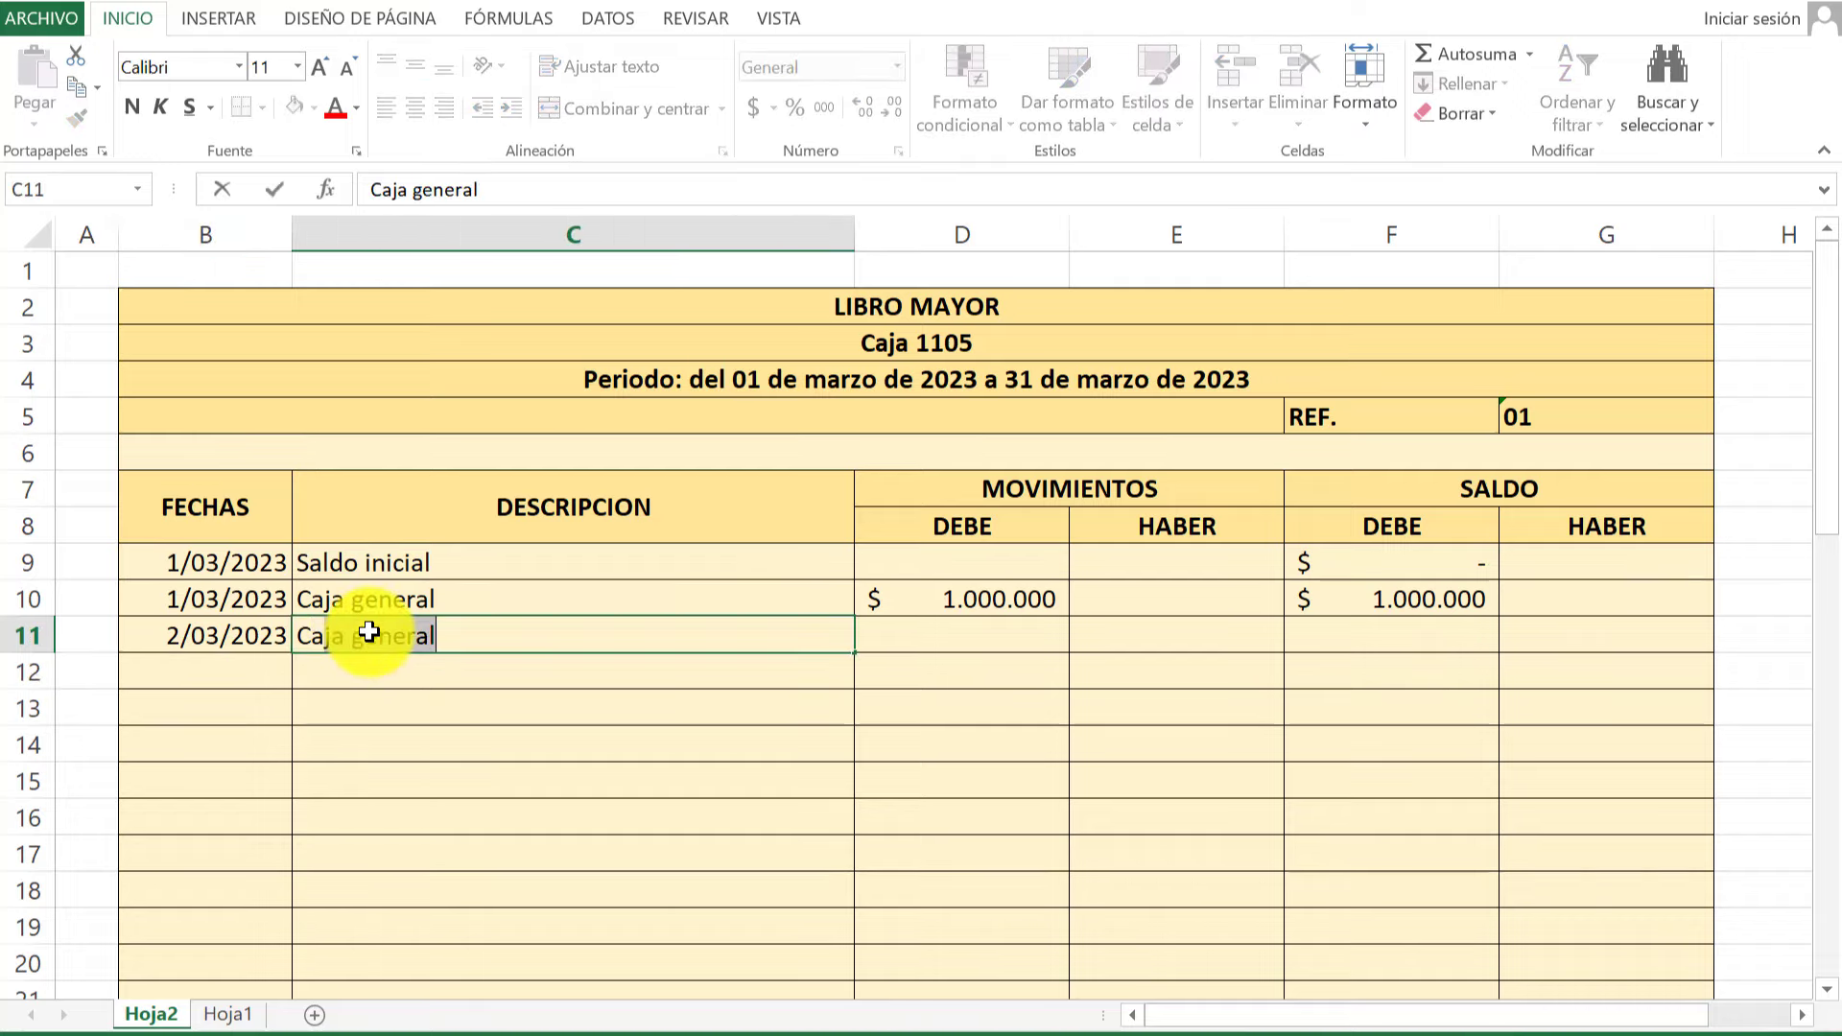
pyautogui.press('Return')
pyautogui.click(384, 921)
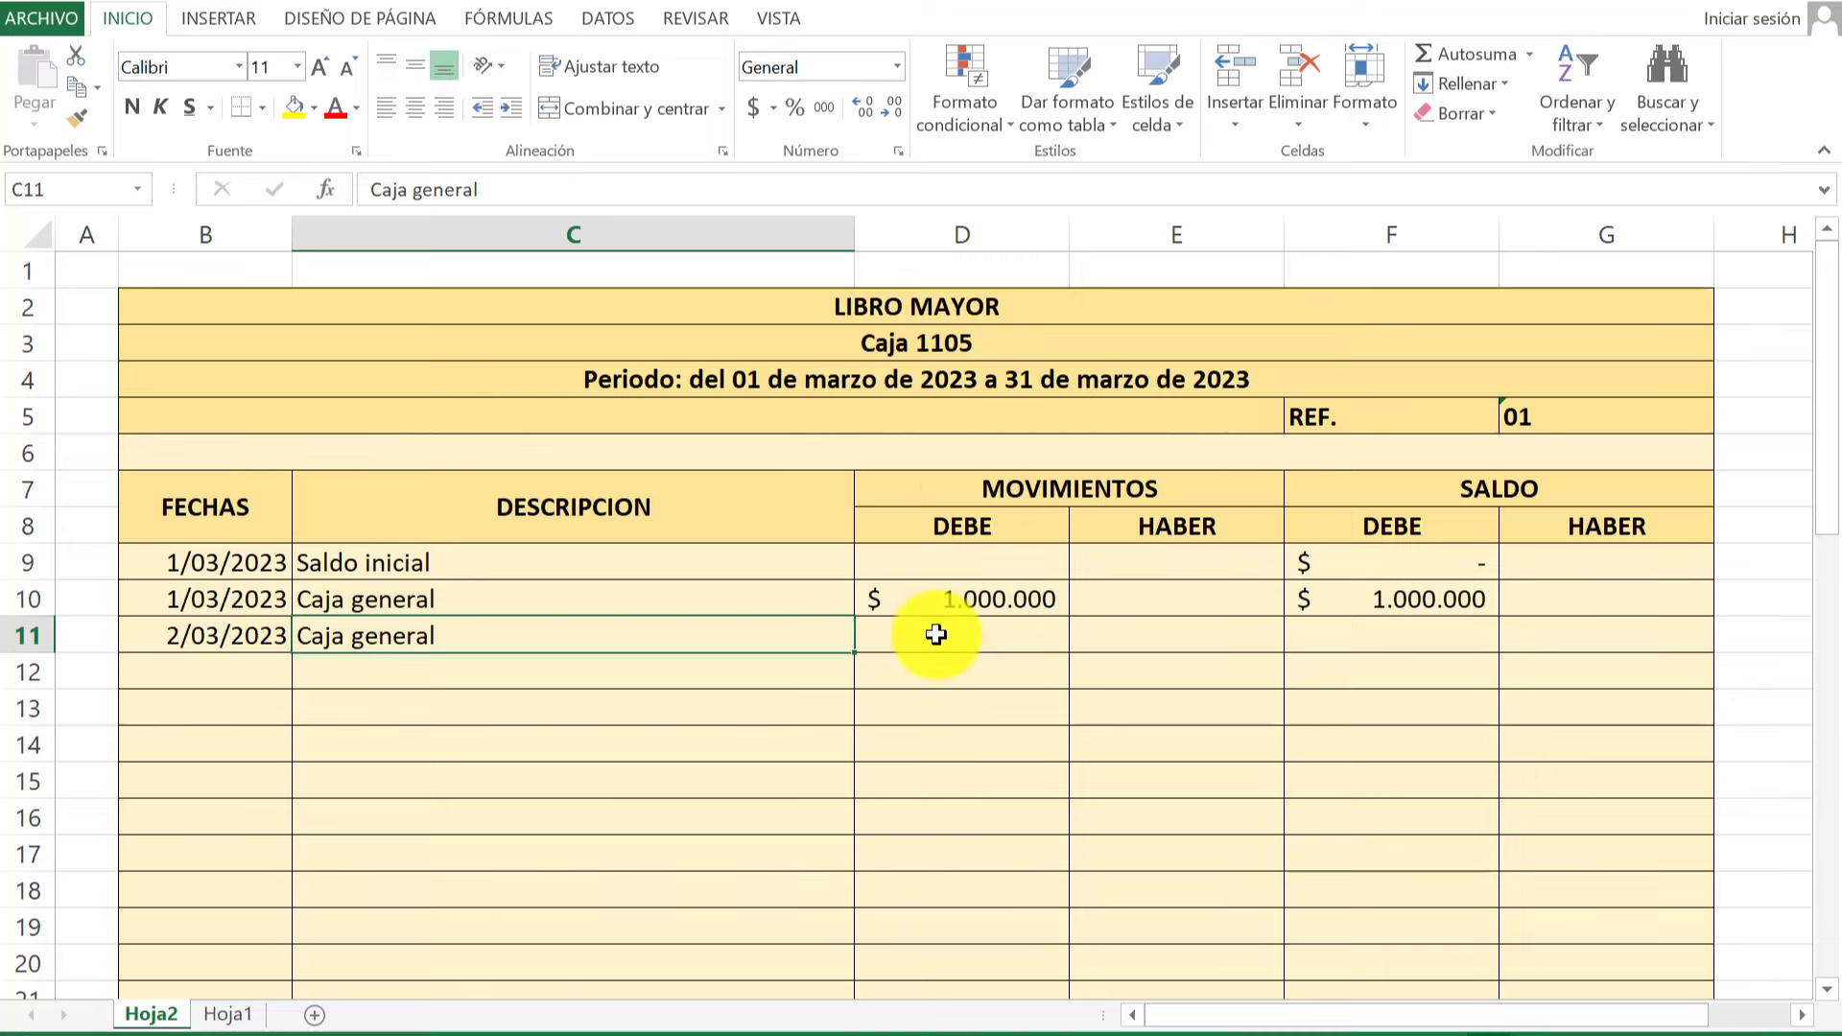
# Record an 800.000 HABER amount in E11 for the 2/03/2023 row.
pyautogui.click(1111, 635)
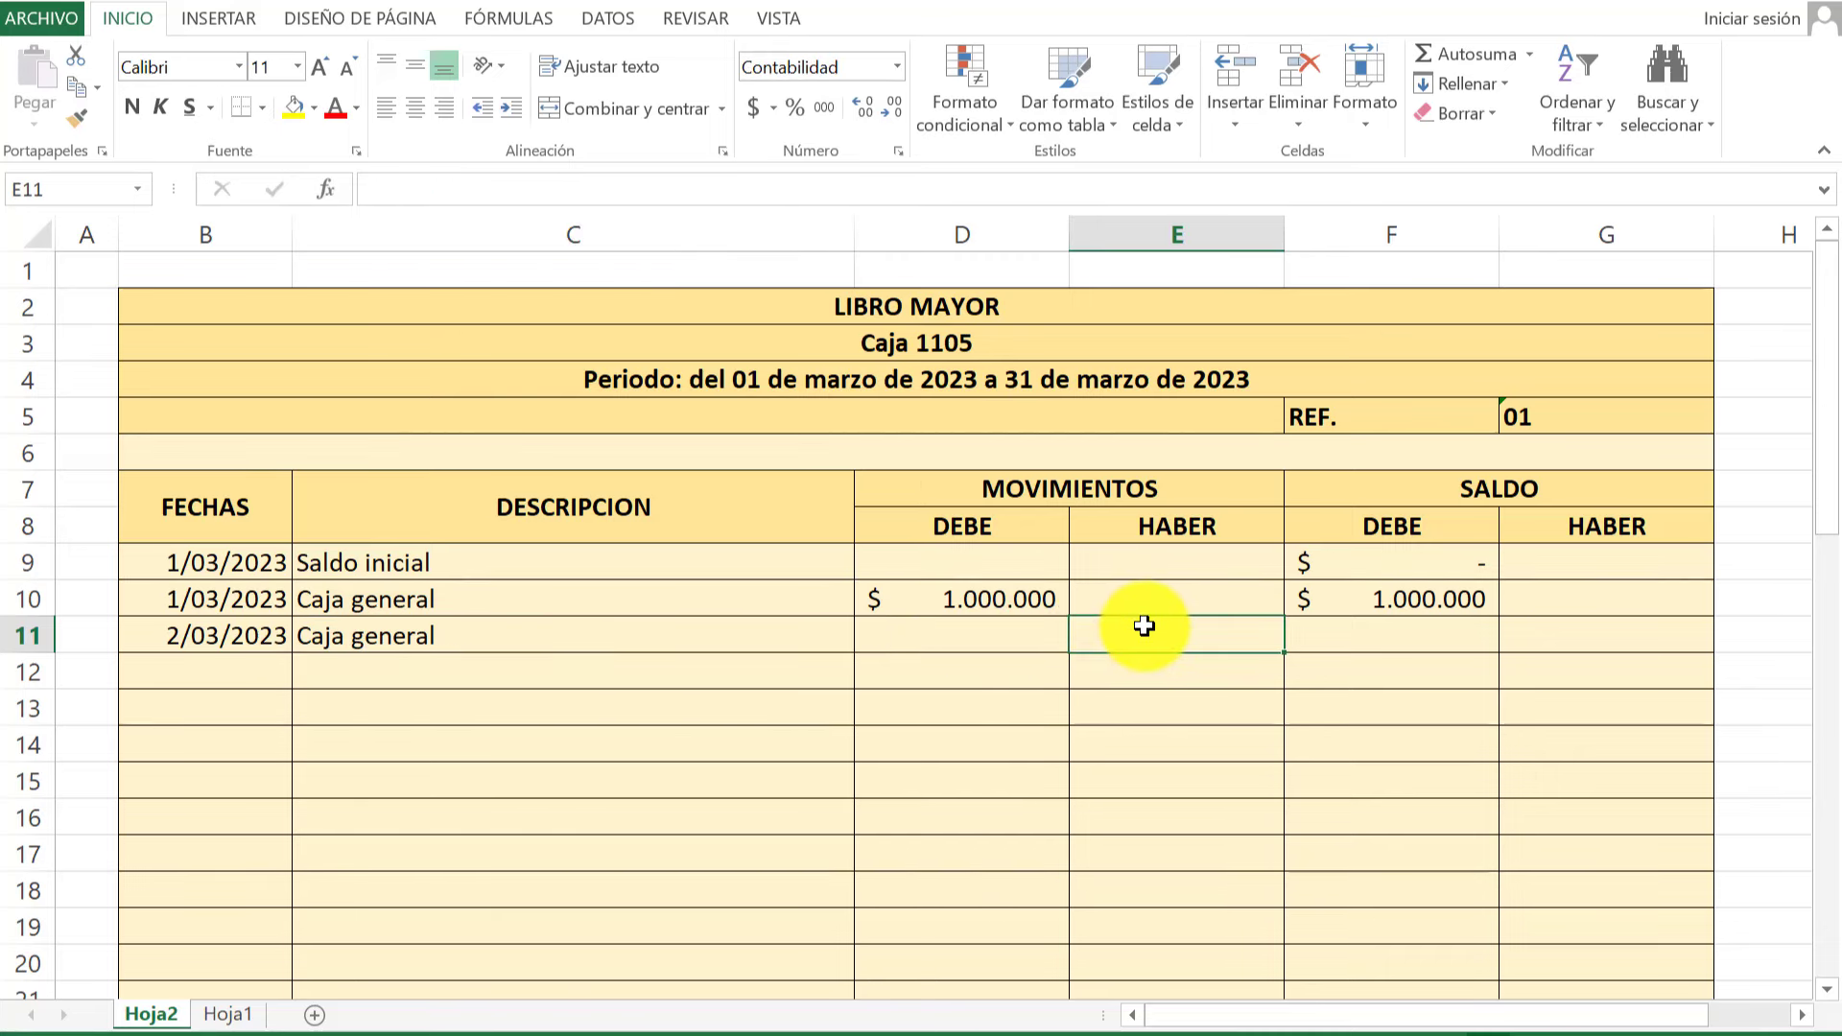
pyautogui.write('80')
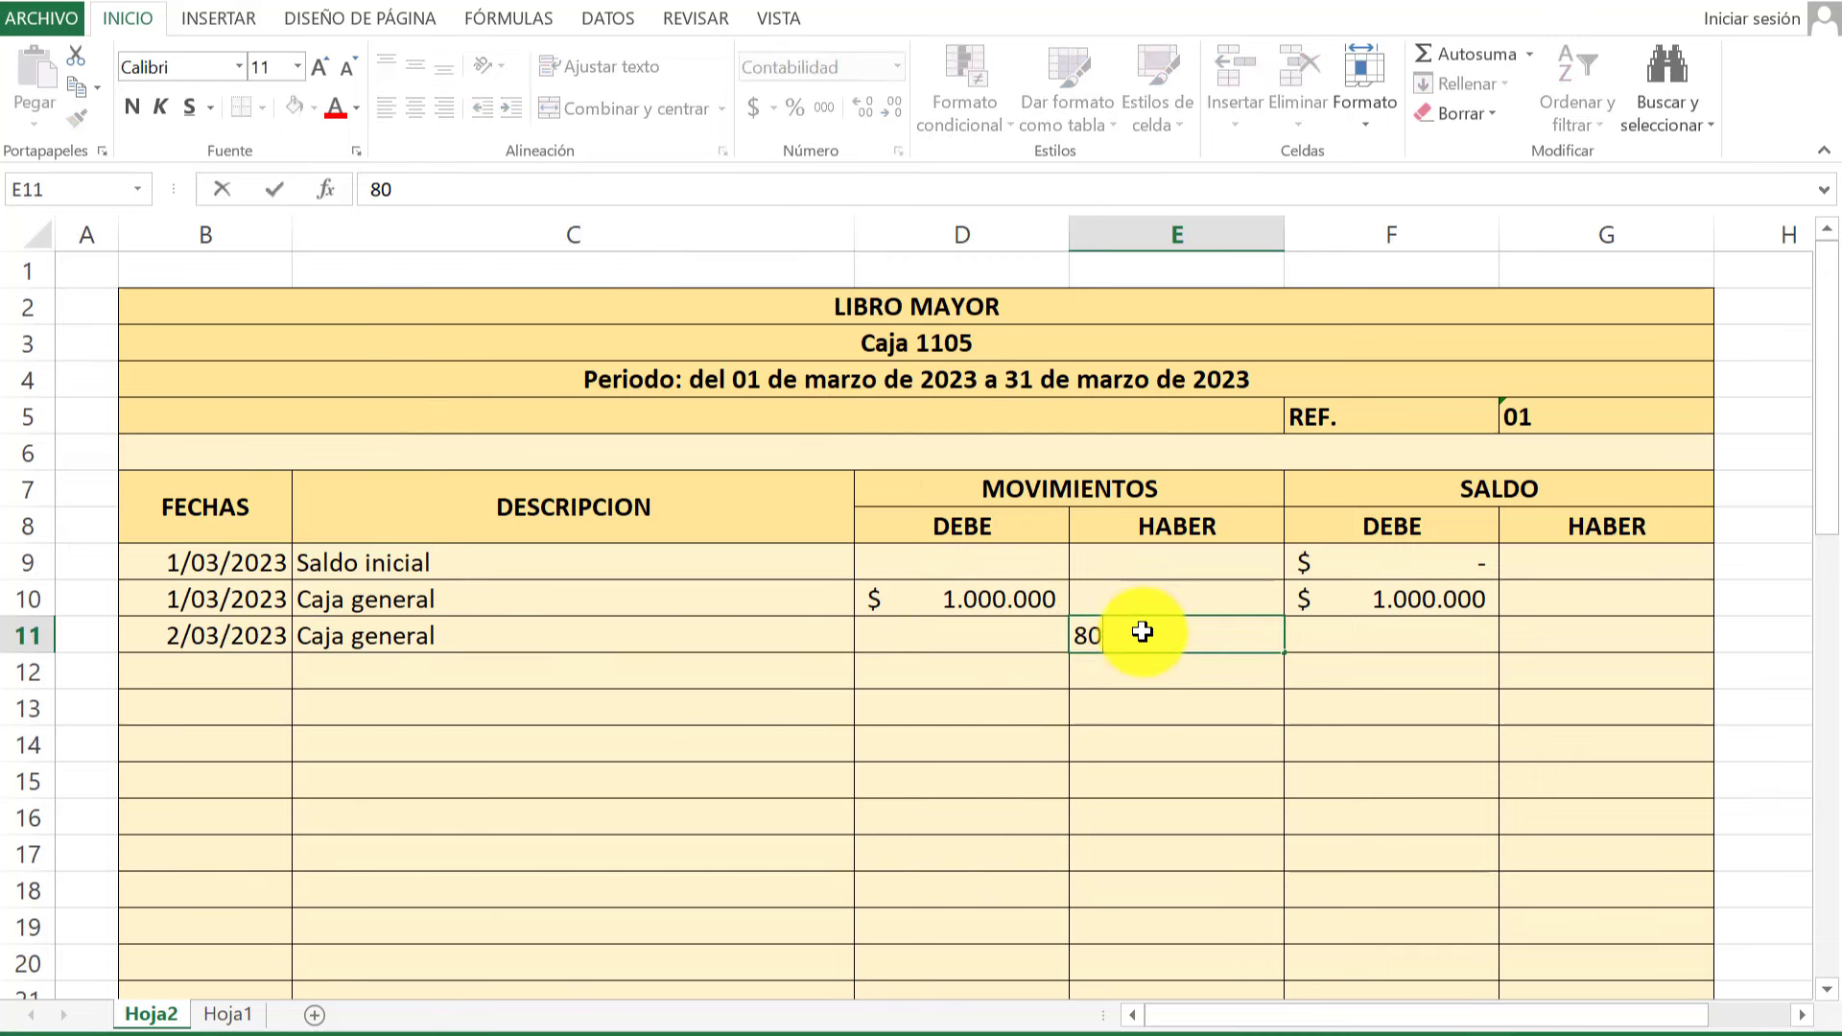
pyautogui.write('0000')
pyautogui.press('Return')
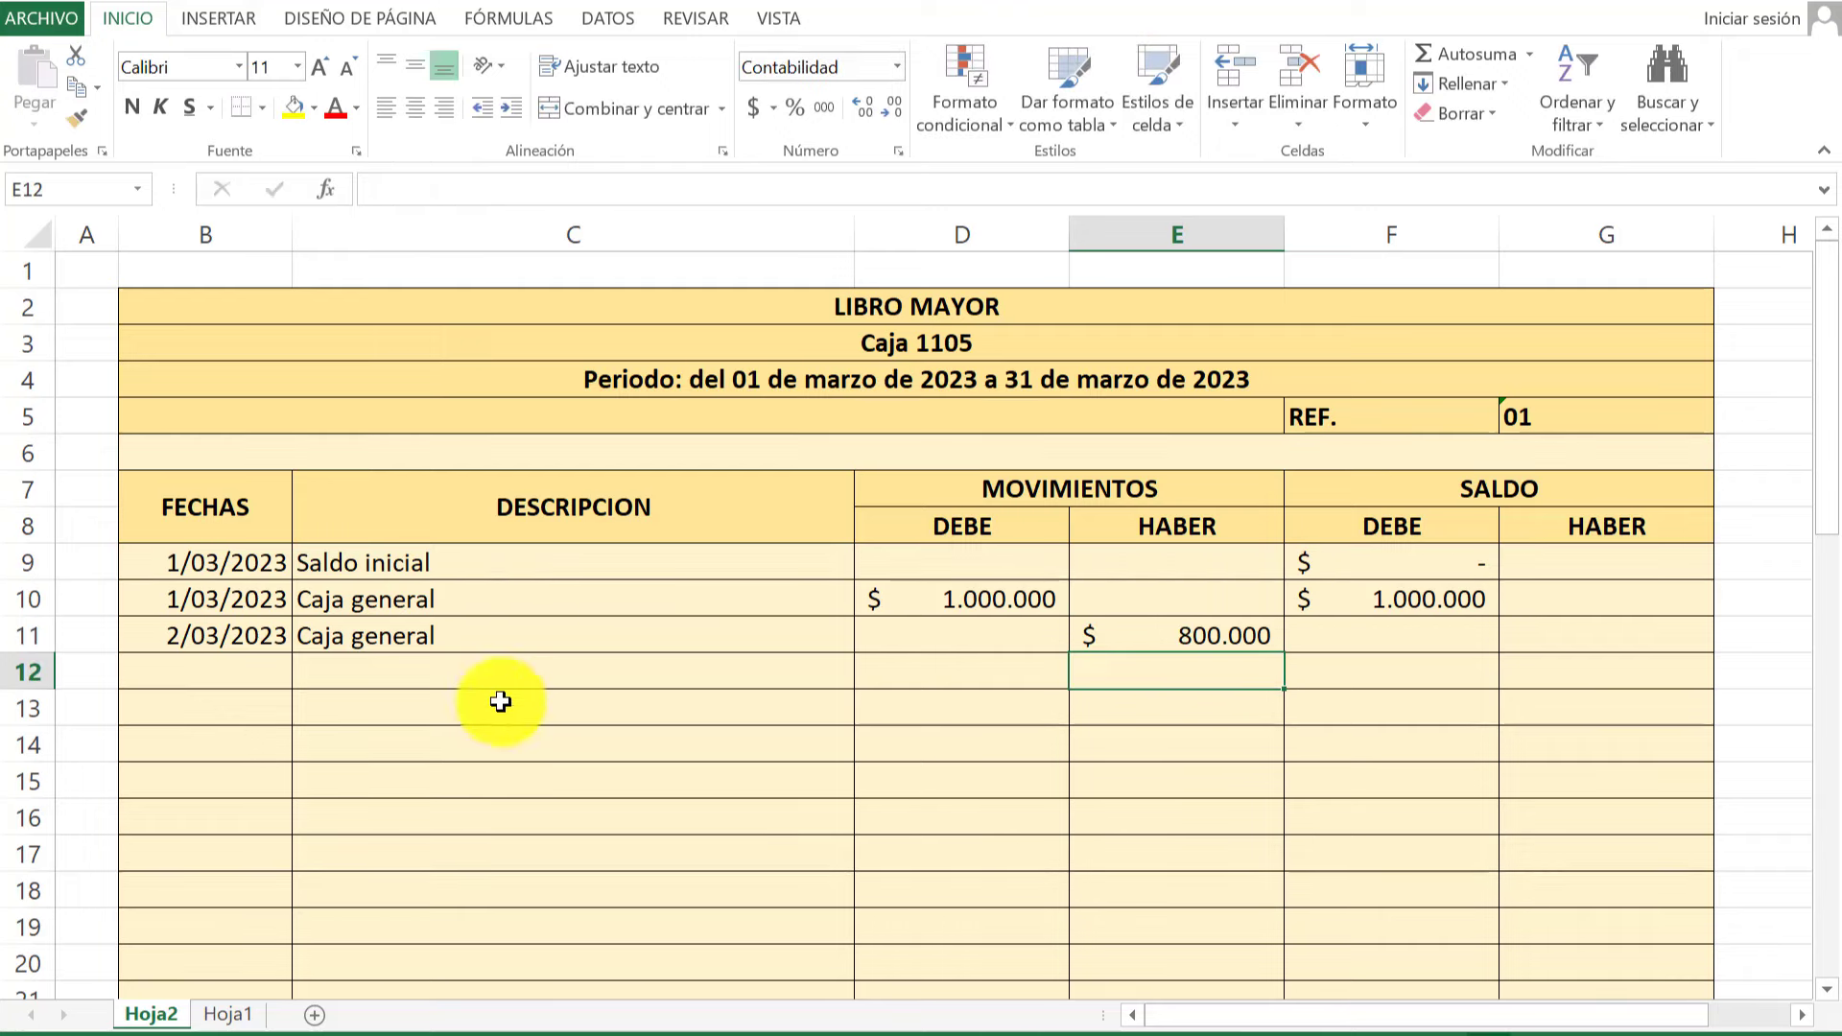
# Change the C11 description to Caja general (pago).
pyautogui.click(487, 629)
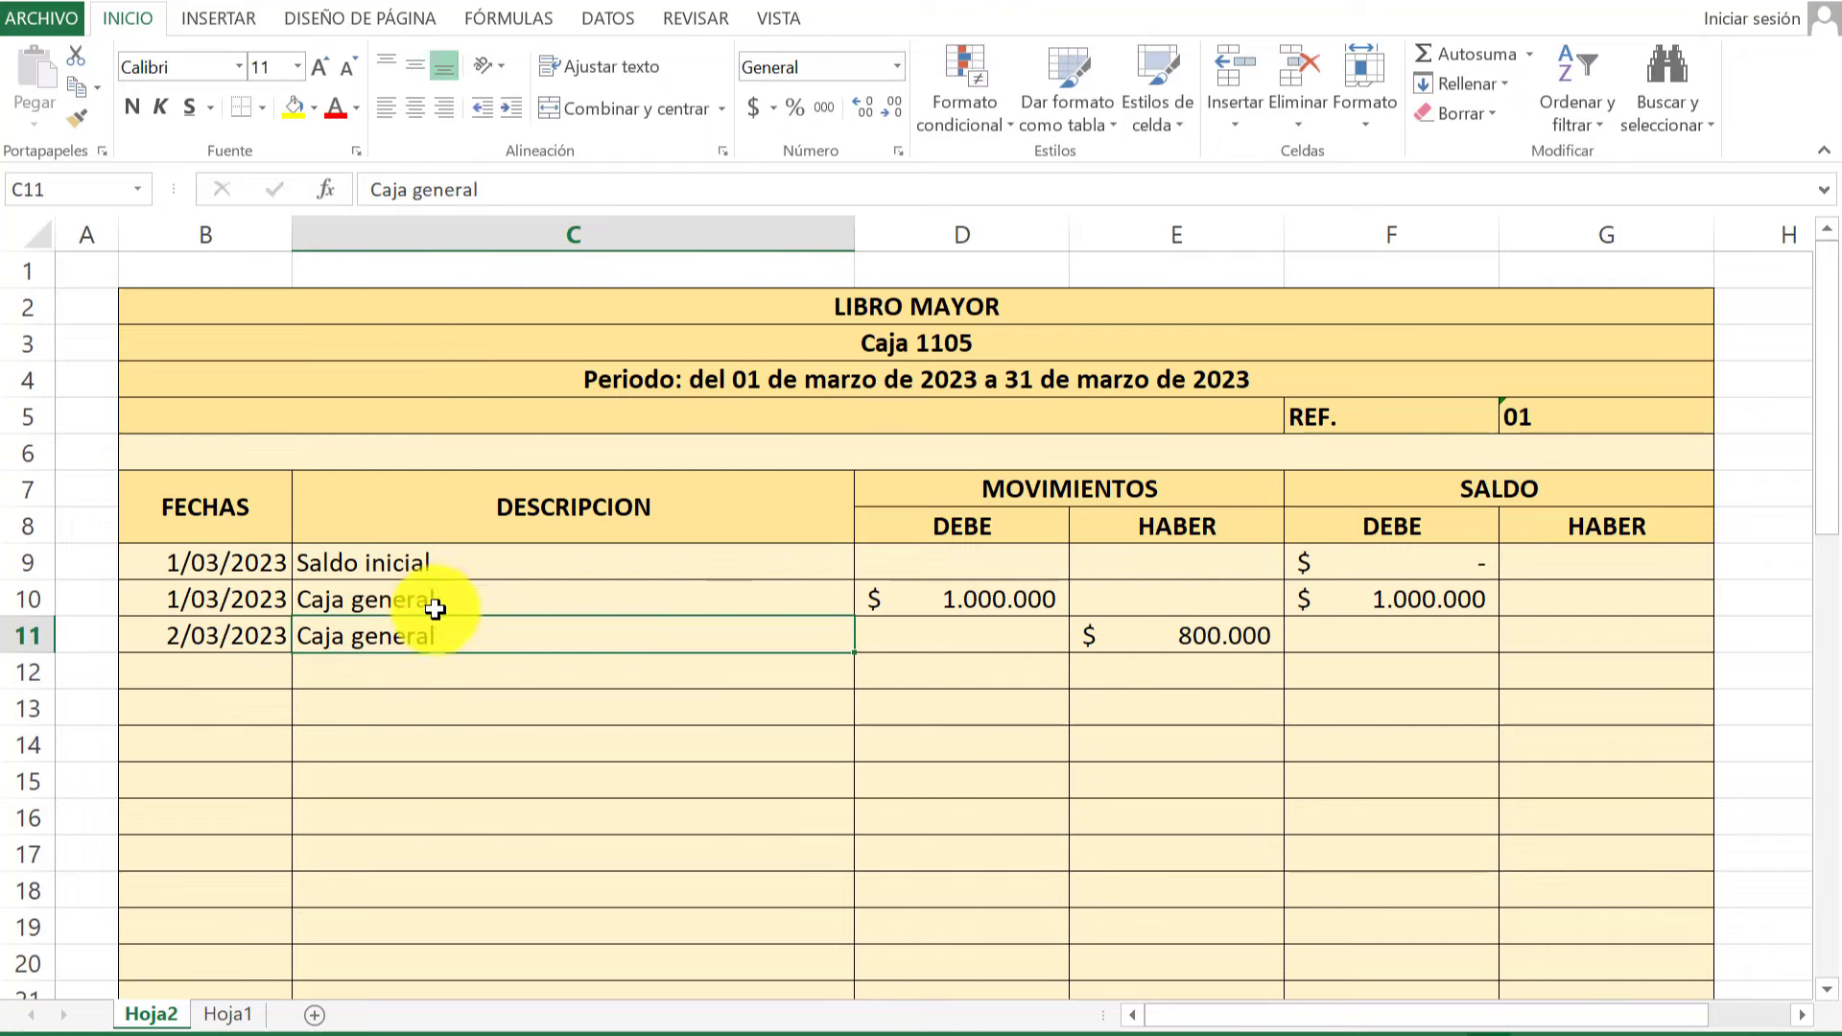
pyautogui.doubleClick(521, 641)
pyautogui.write('()')
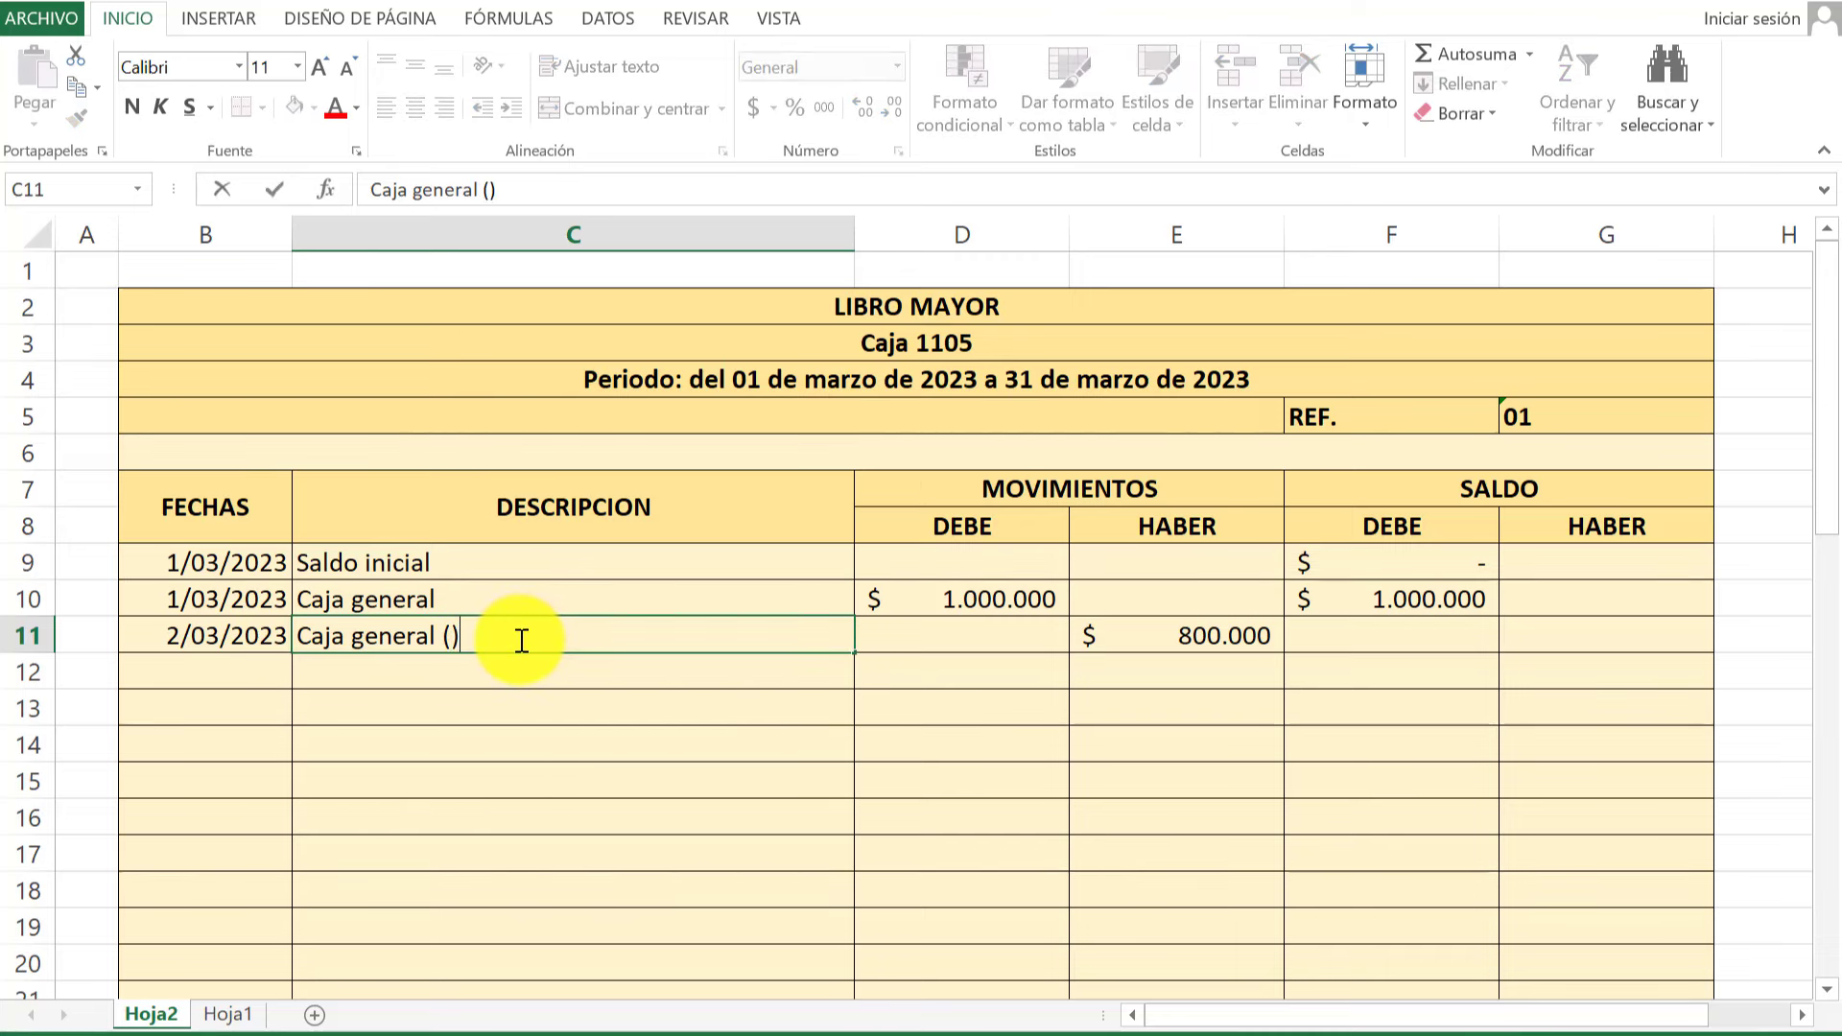
pyautogui.press('Left')
pyautogui.write('pago')
pyautogui.press('Return')
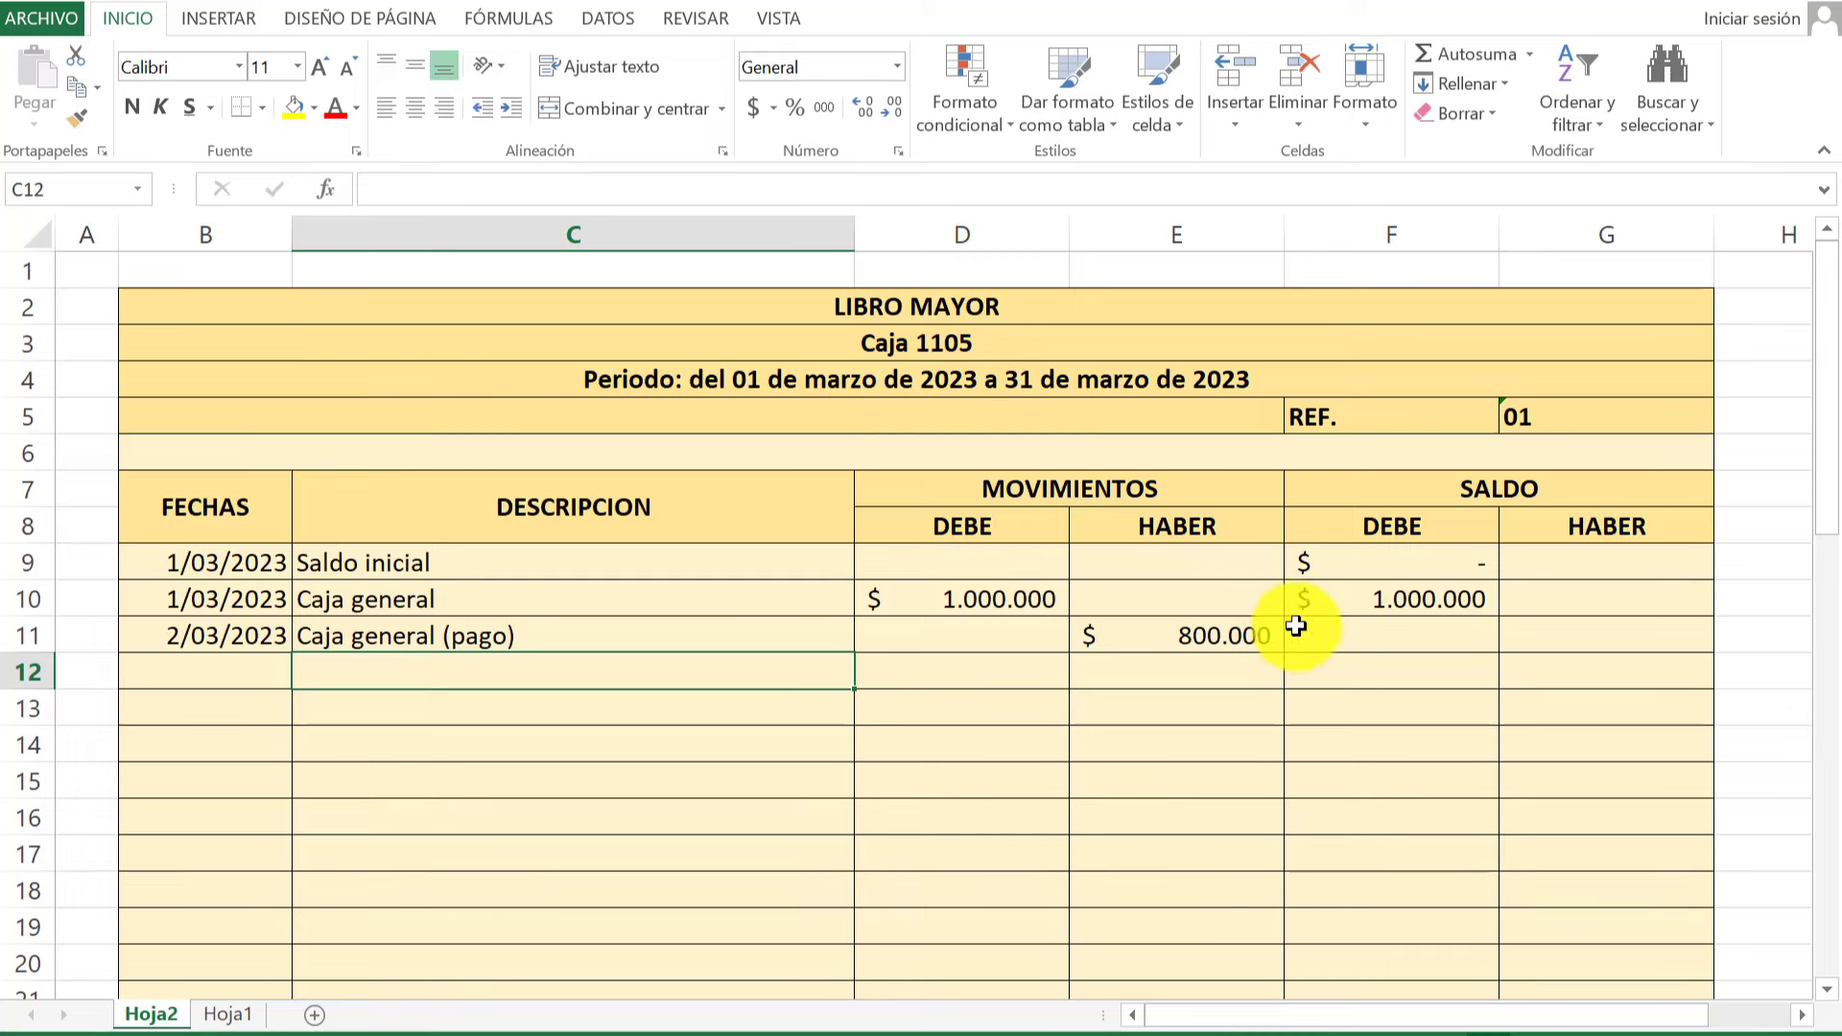
# Enter a 200.000 DEBE balance in F11 for the payment row.
pyautogui.click(1360, 624)
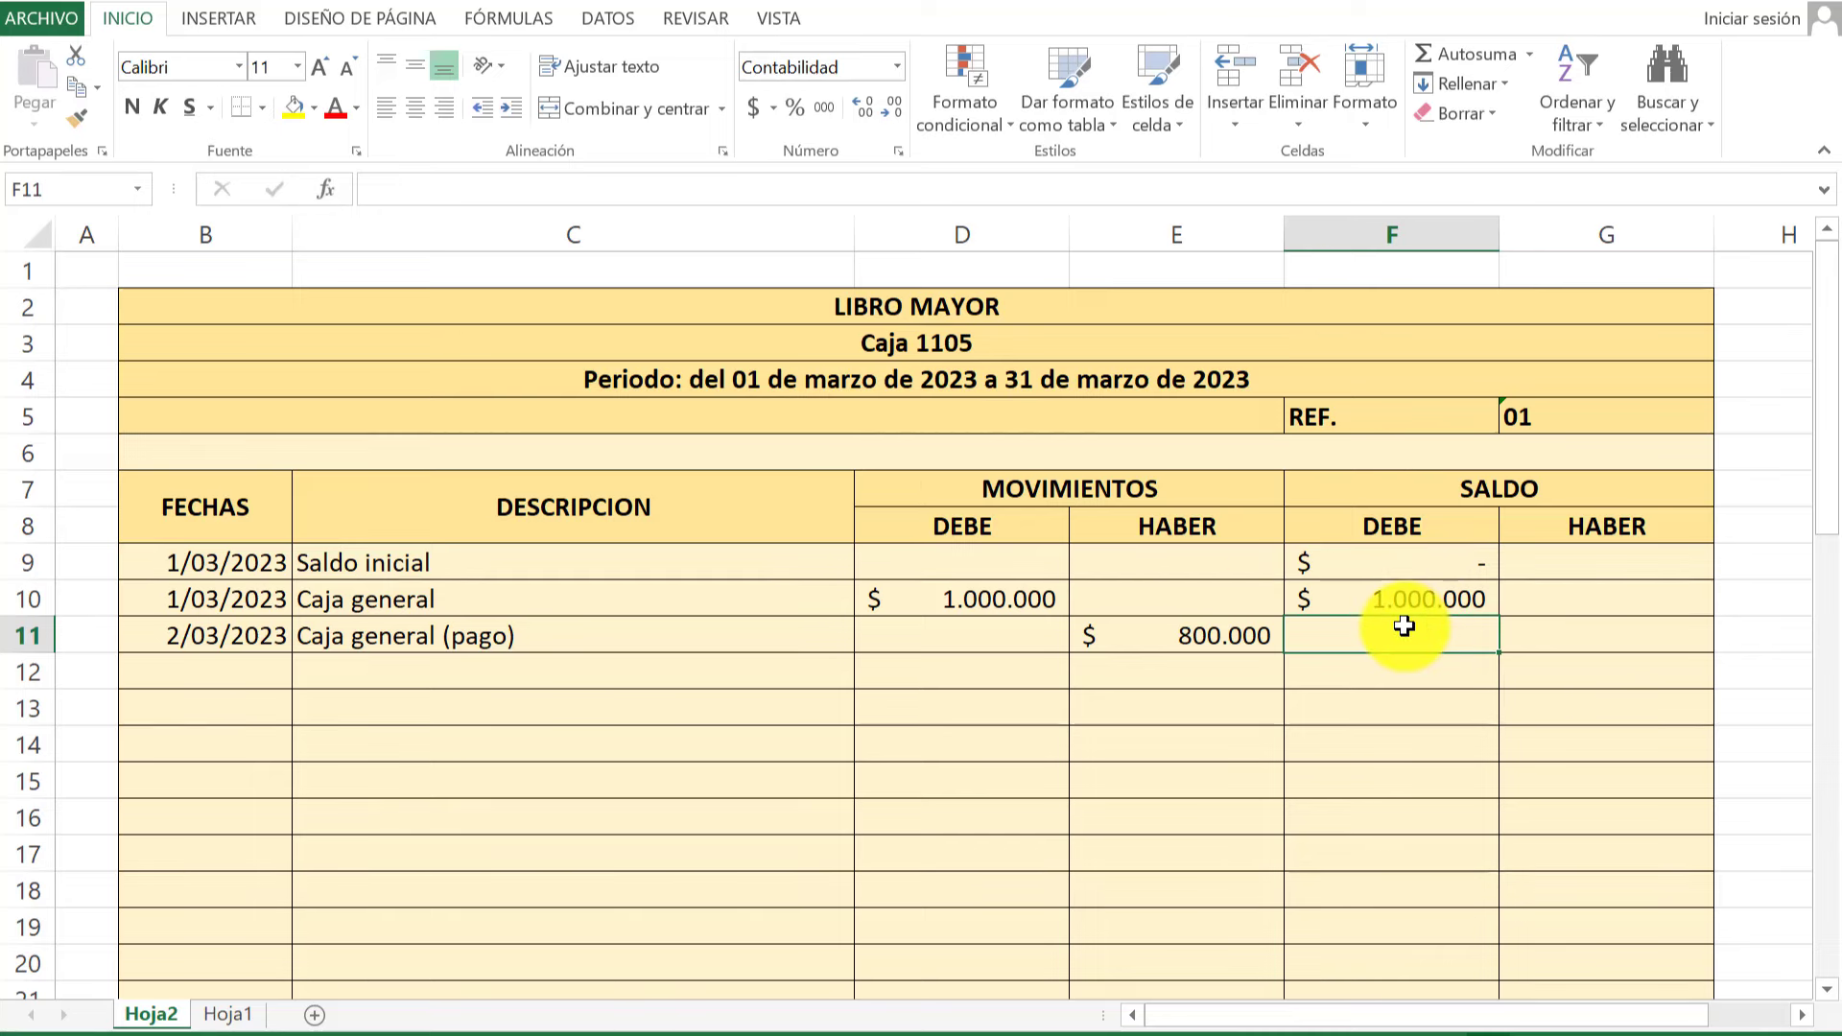
pyautogui.write('2')
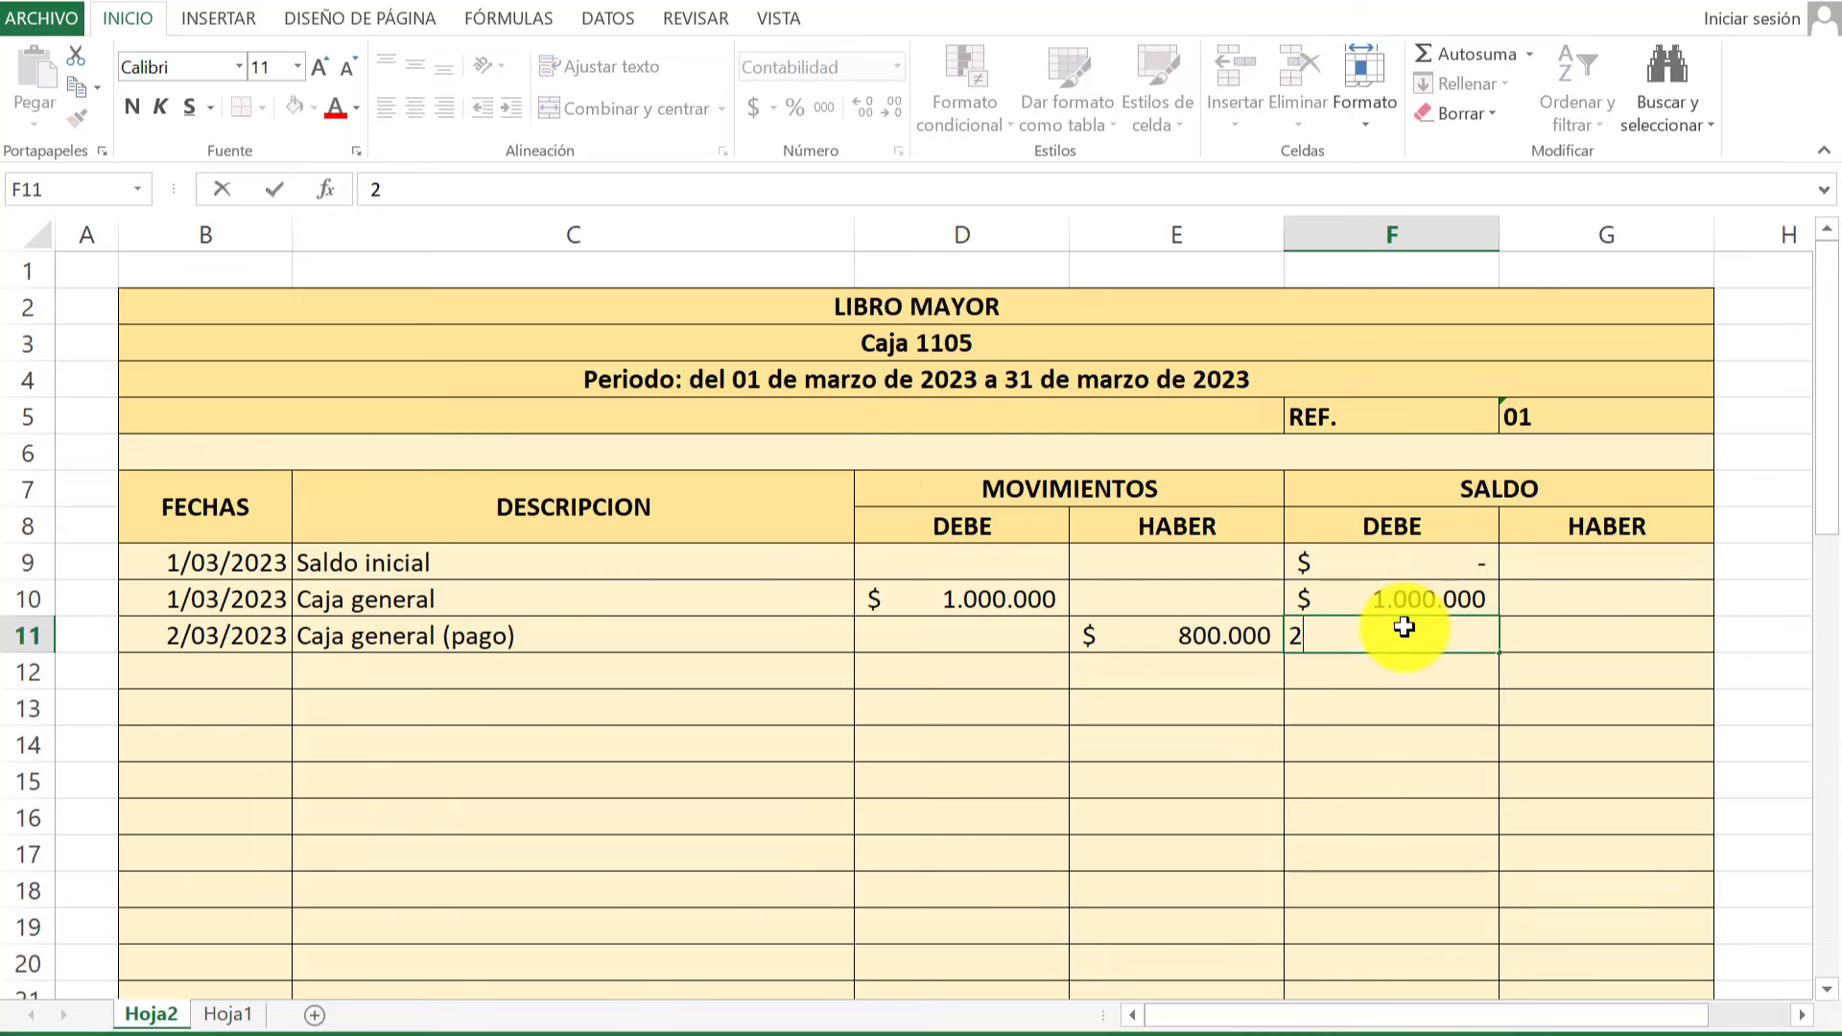
pyautogui.write('0000')
pyautogui.press('Return')
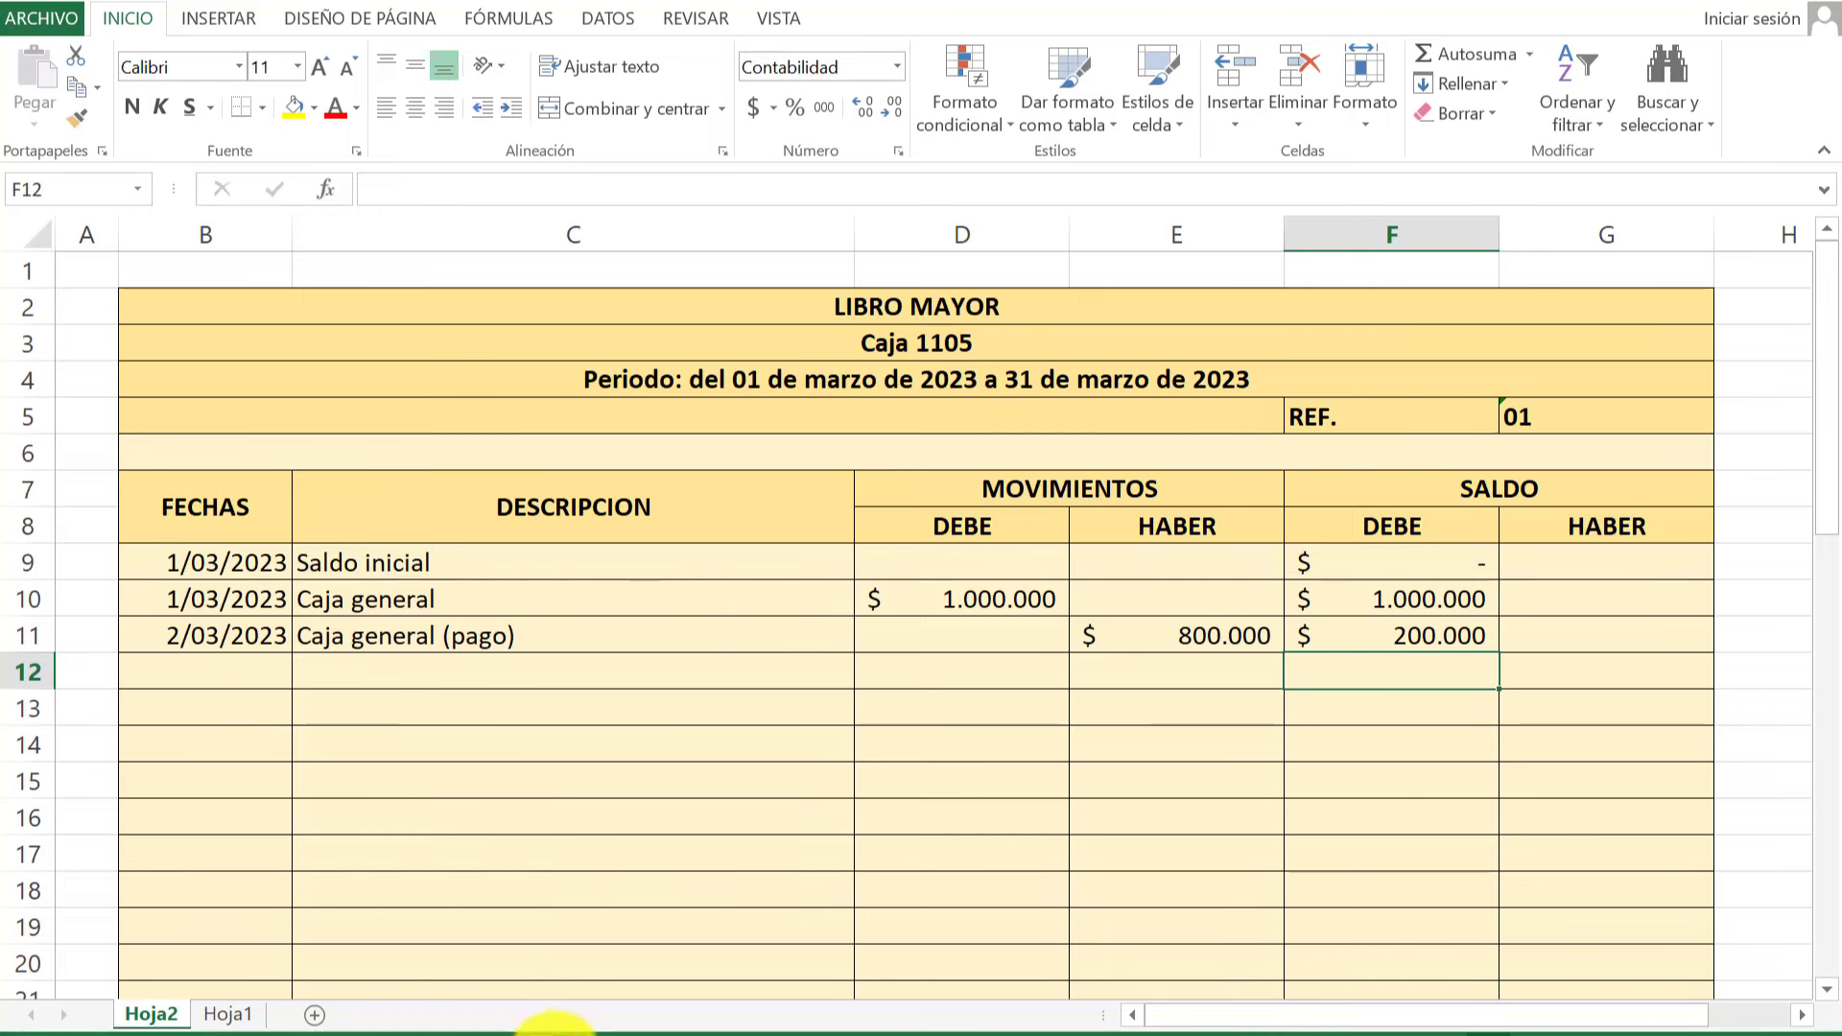
# Check the Libro diario, then return to the ledger at cell B12.
pyautogui.click(432, 984)
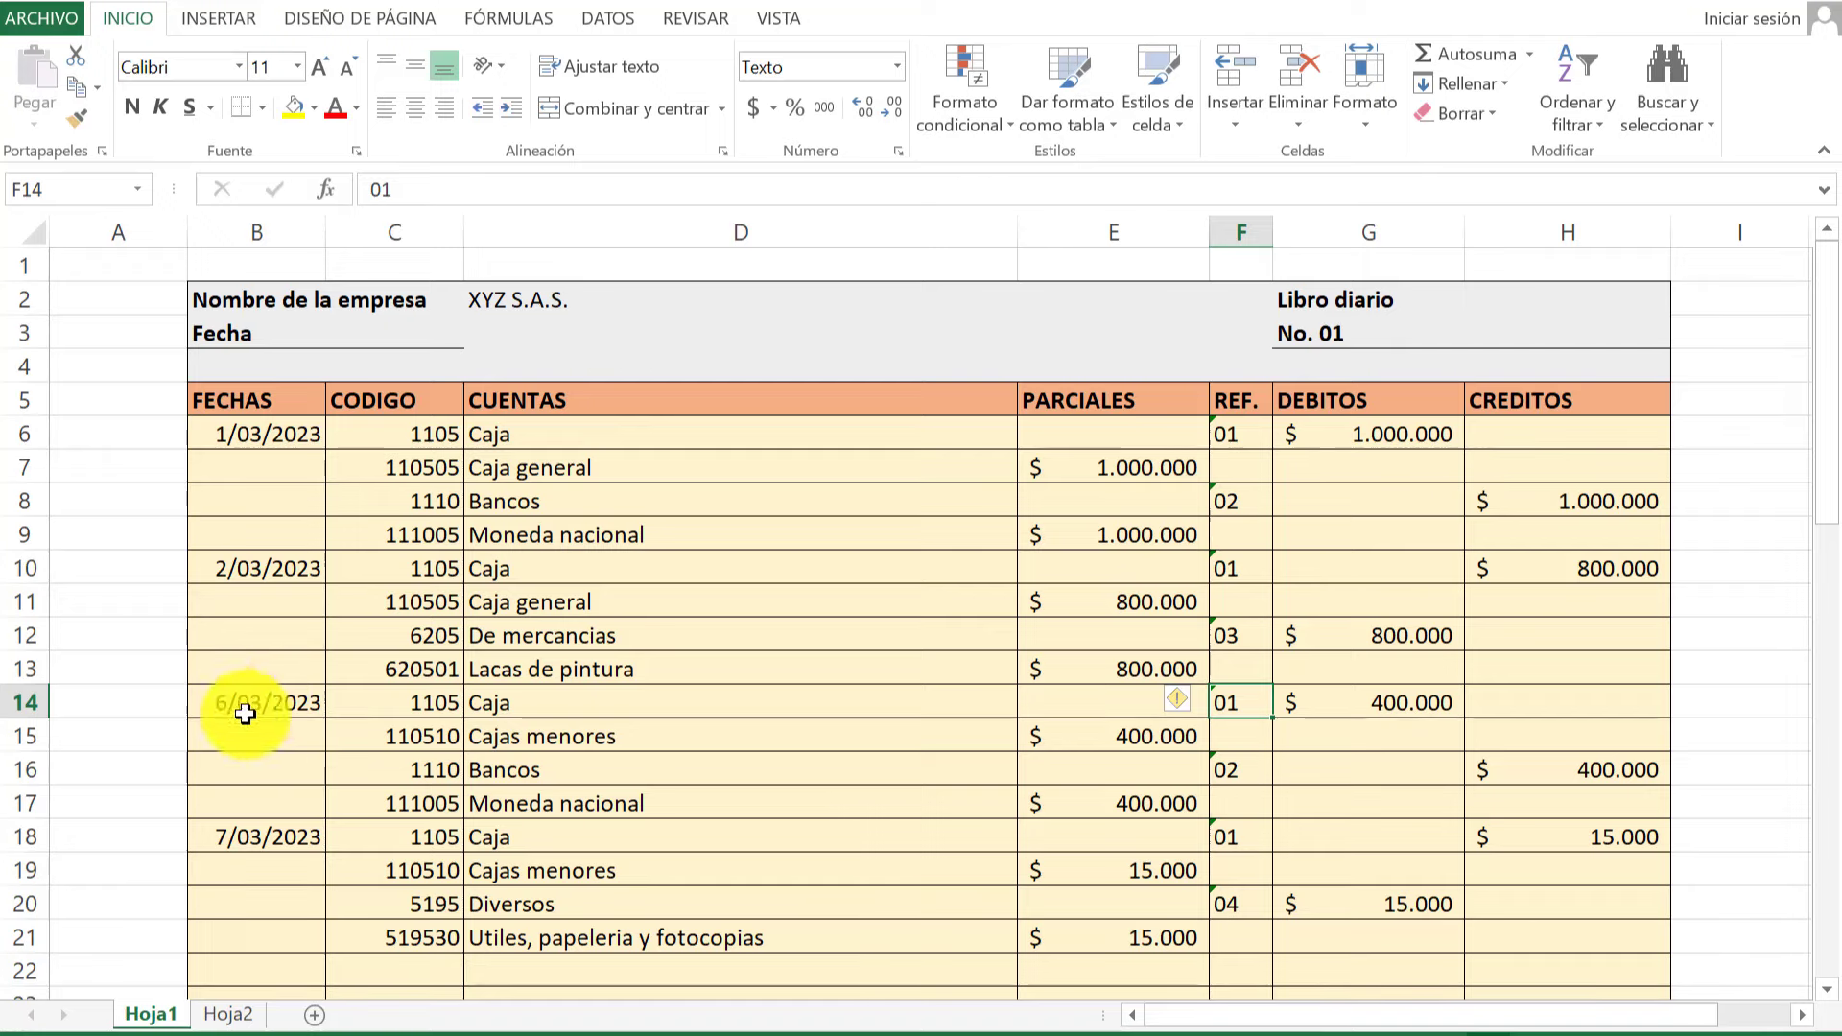
pyautogui.hotkey('alt', 'Tab')
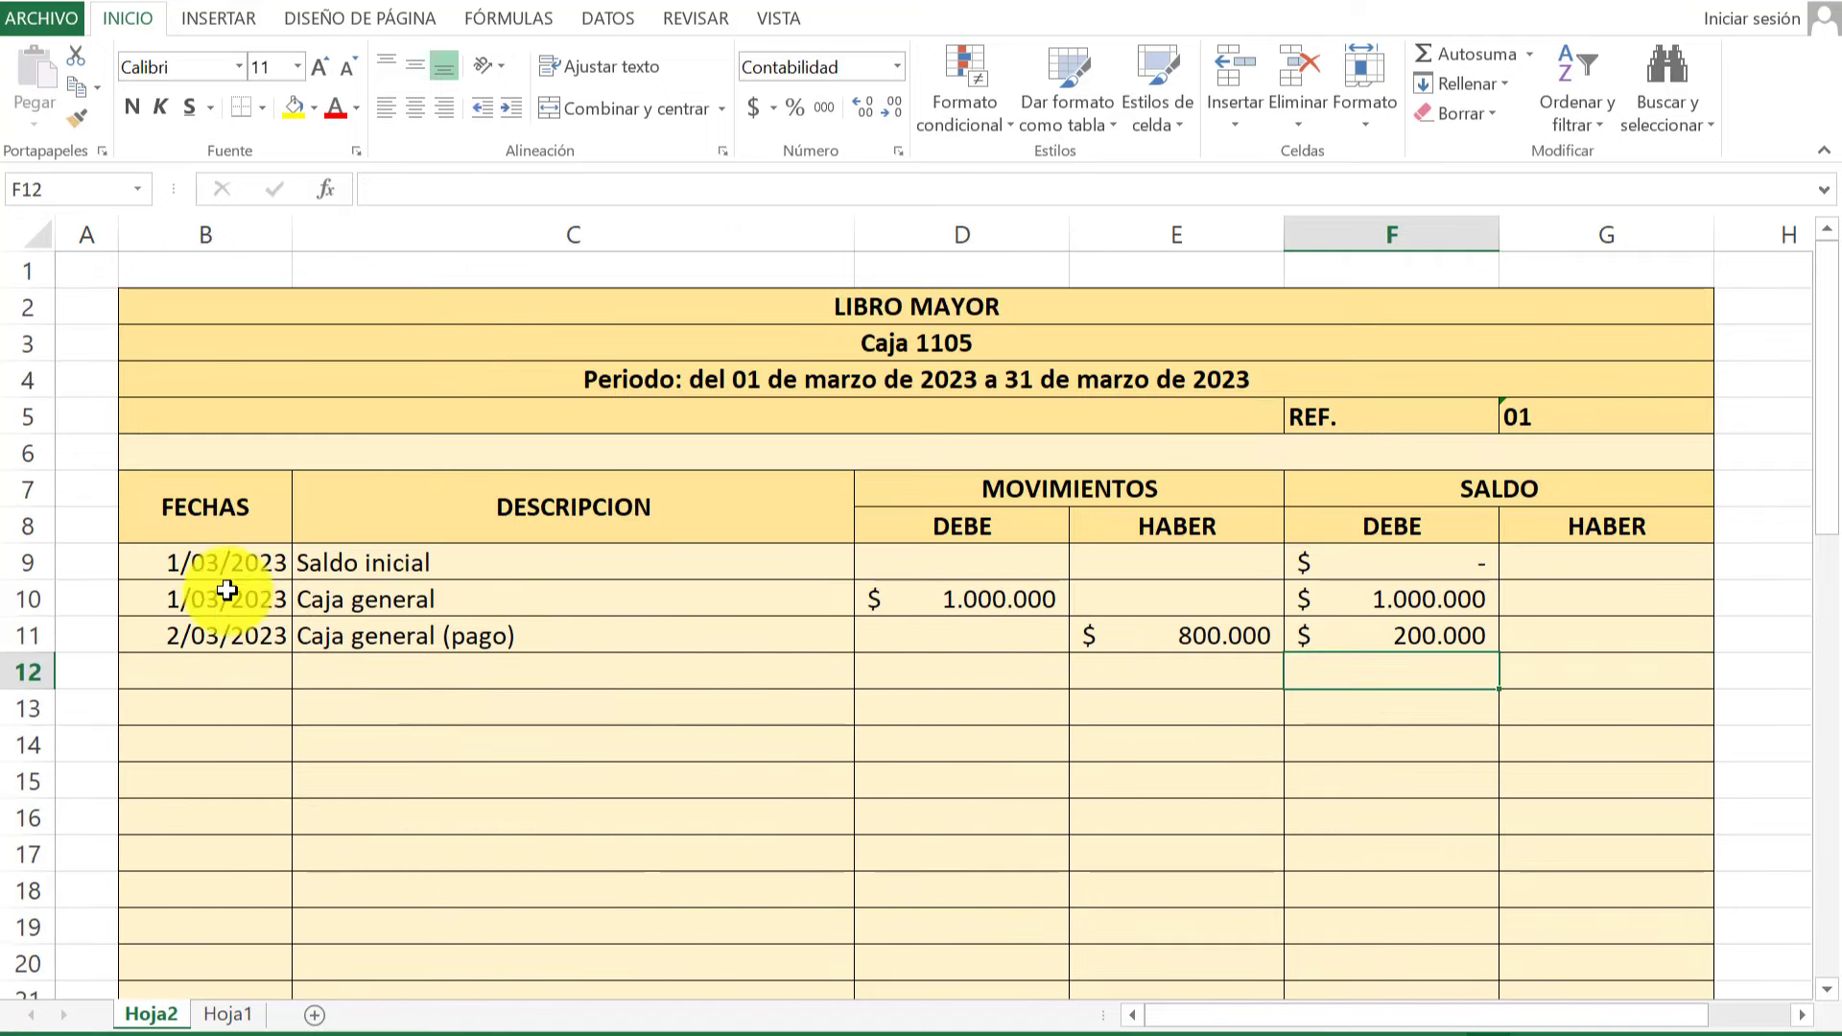
pyautogui.click(205, 661)
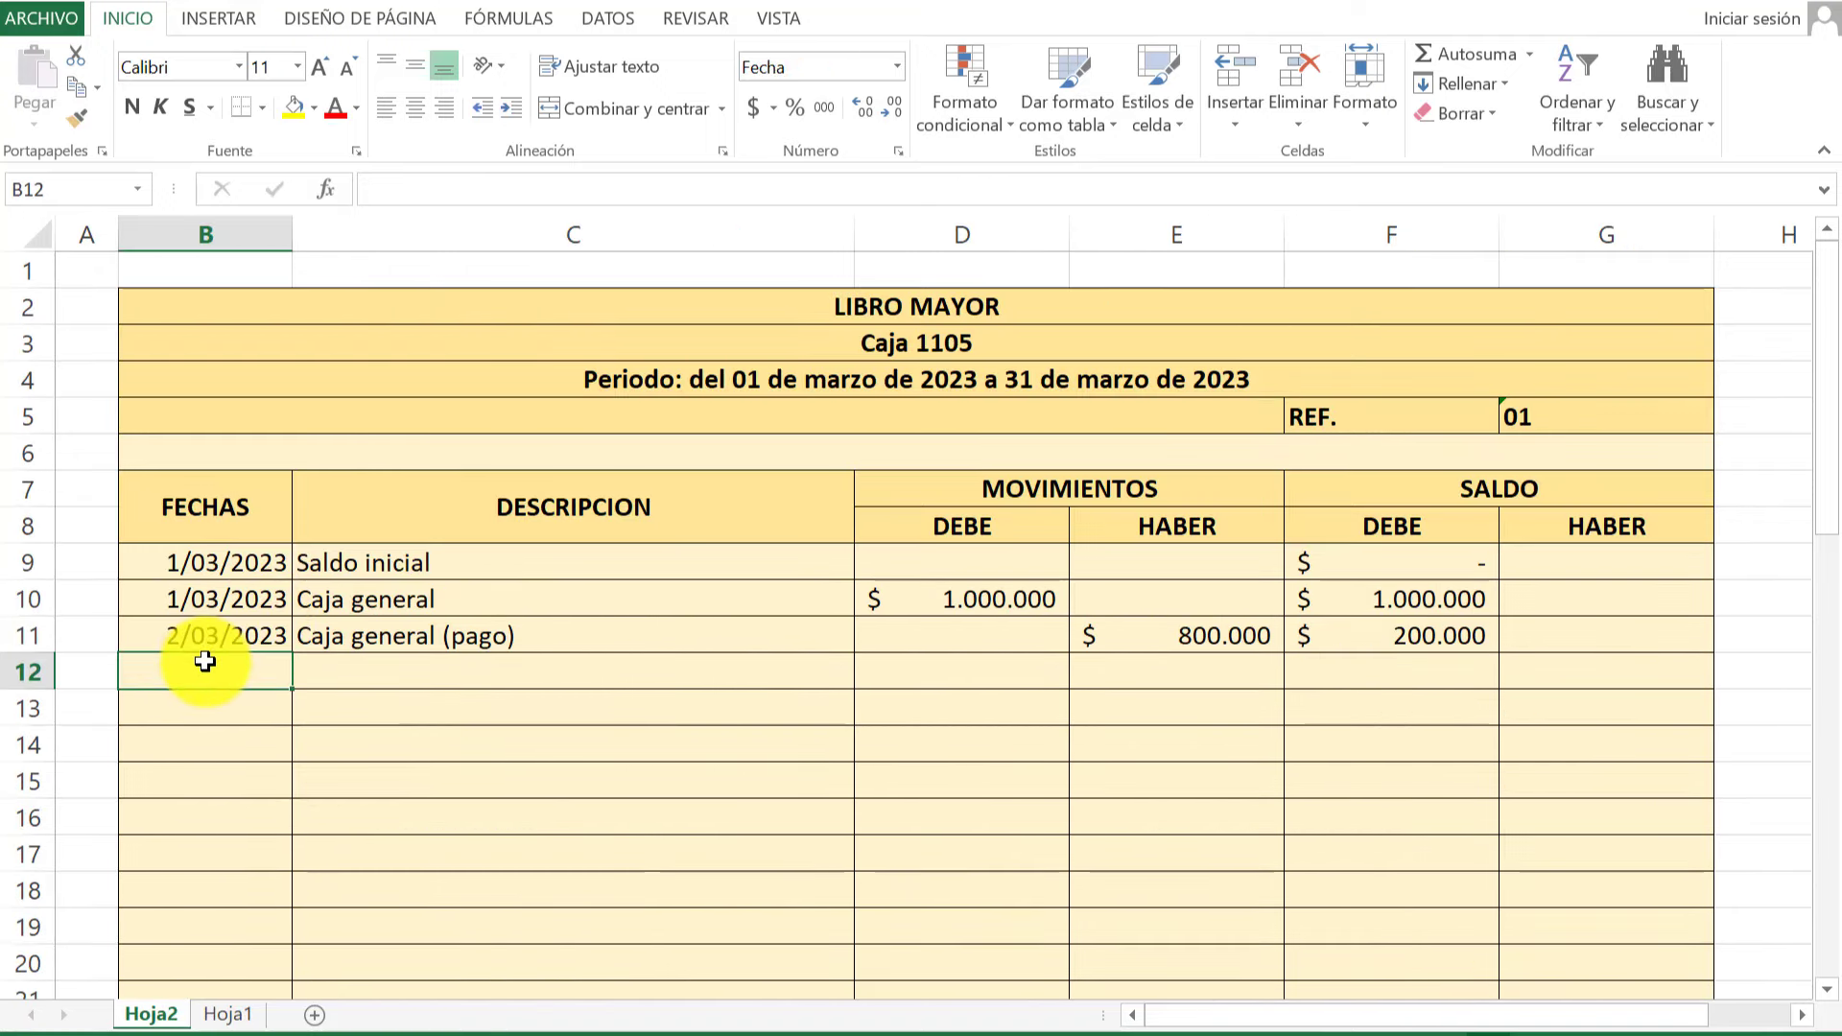
# Date row 12 as 6/03/2023 and describe it as Cajas menores.
pyautogui.write('6 marzo')
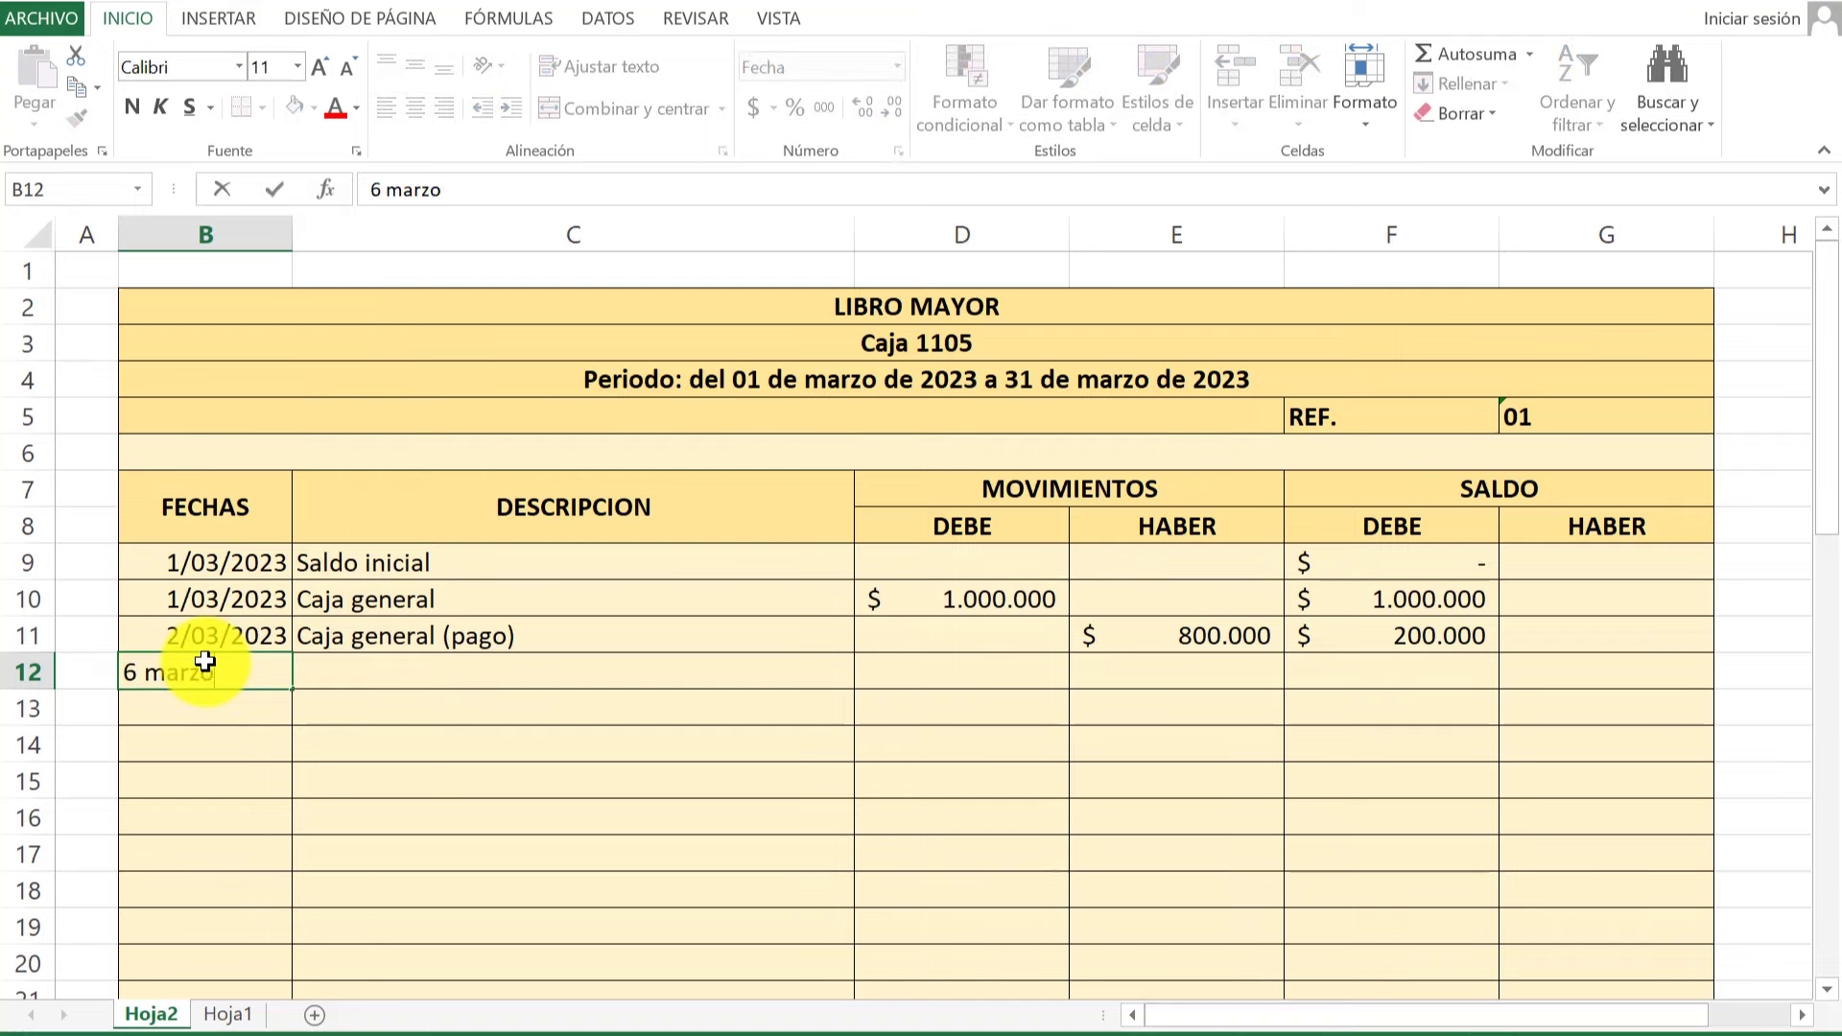
pyautogui.press('Return')
pyautogui.click(373, 975)
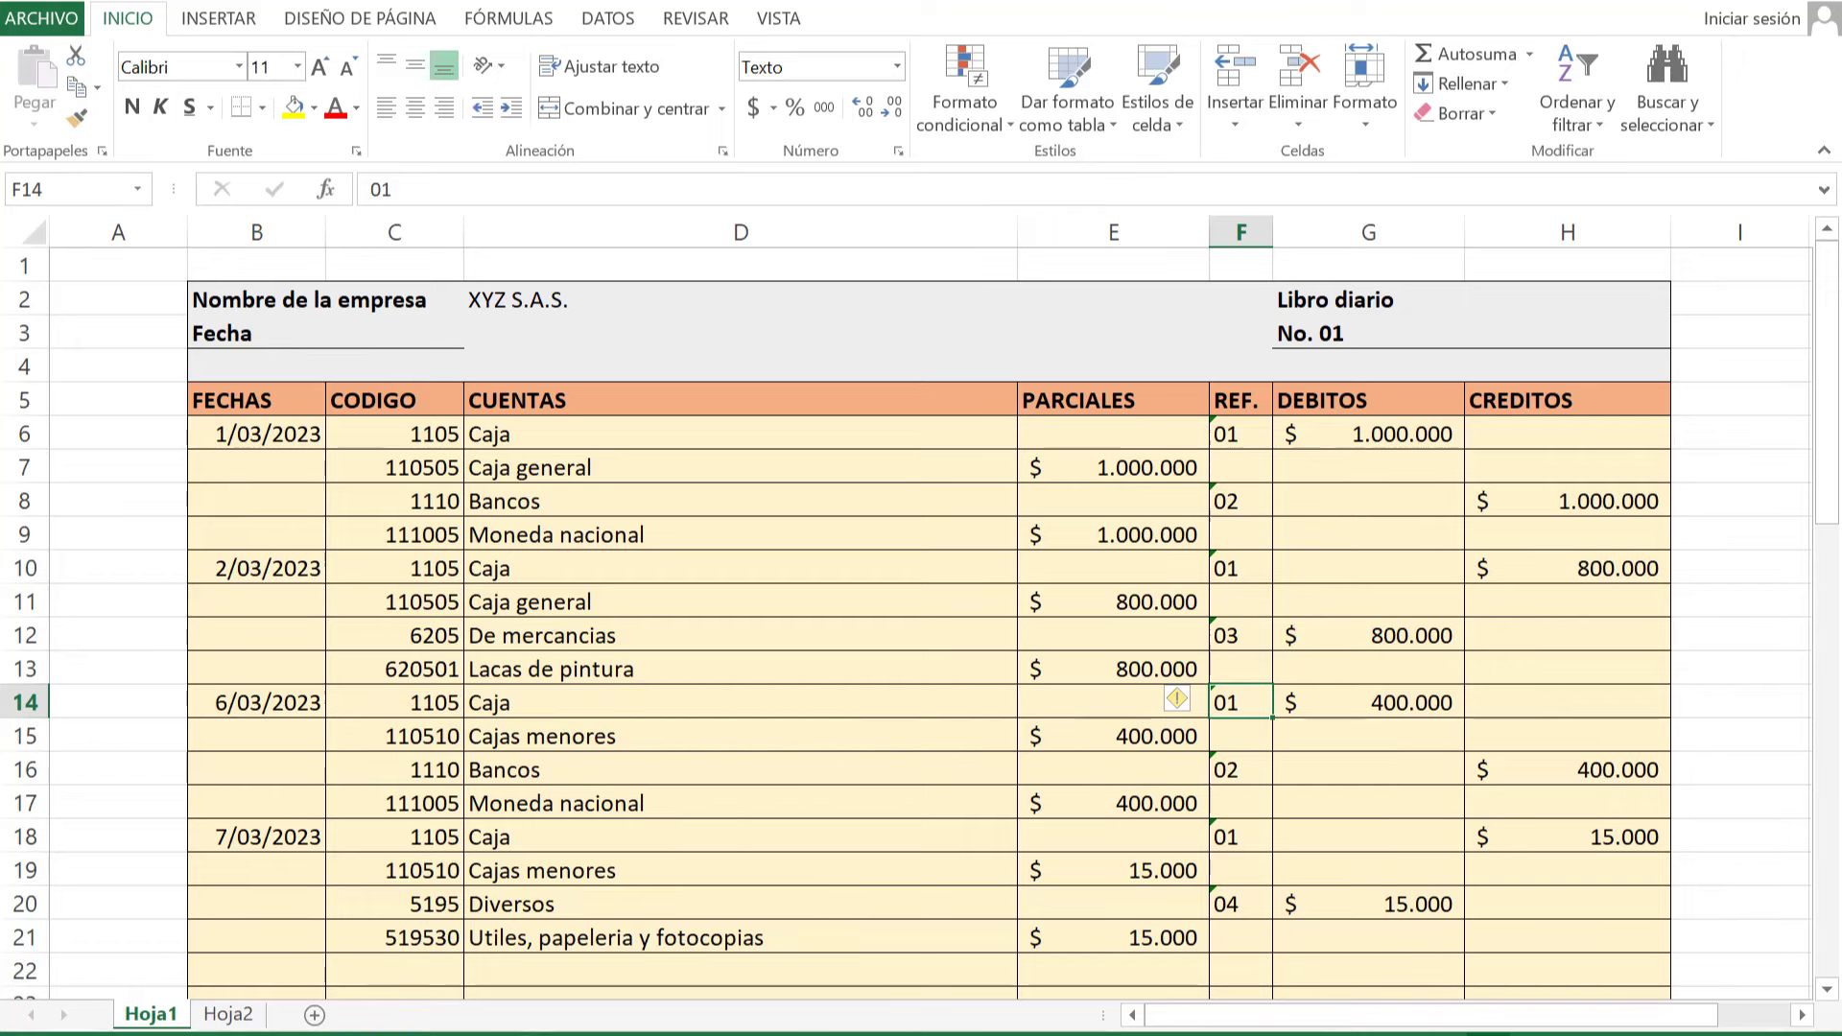
pyautogui.click(588, 930)
pyautogui.click(362, 672)
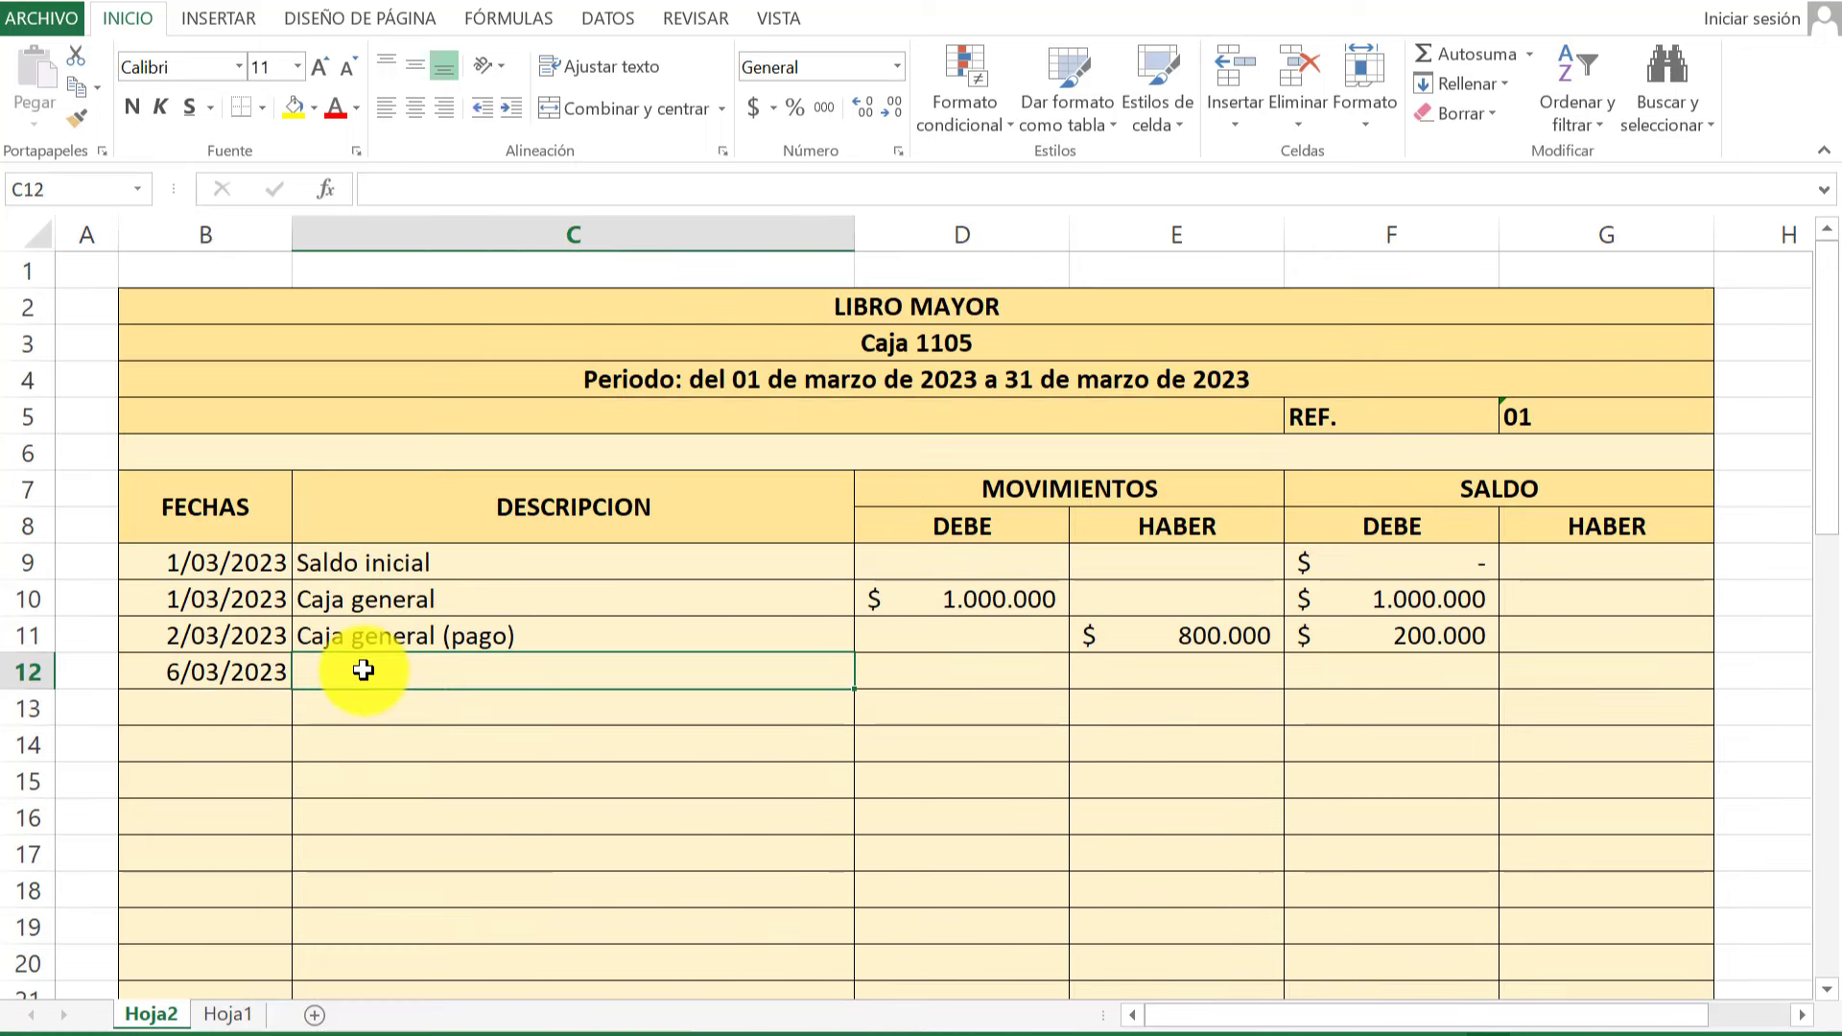
pyautogui.write('Cajas')
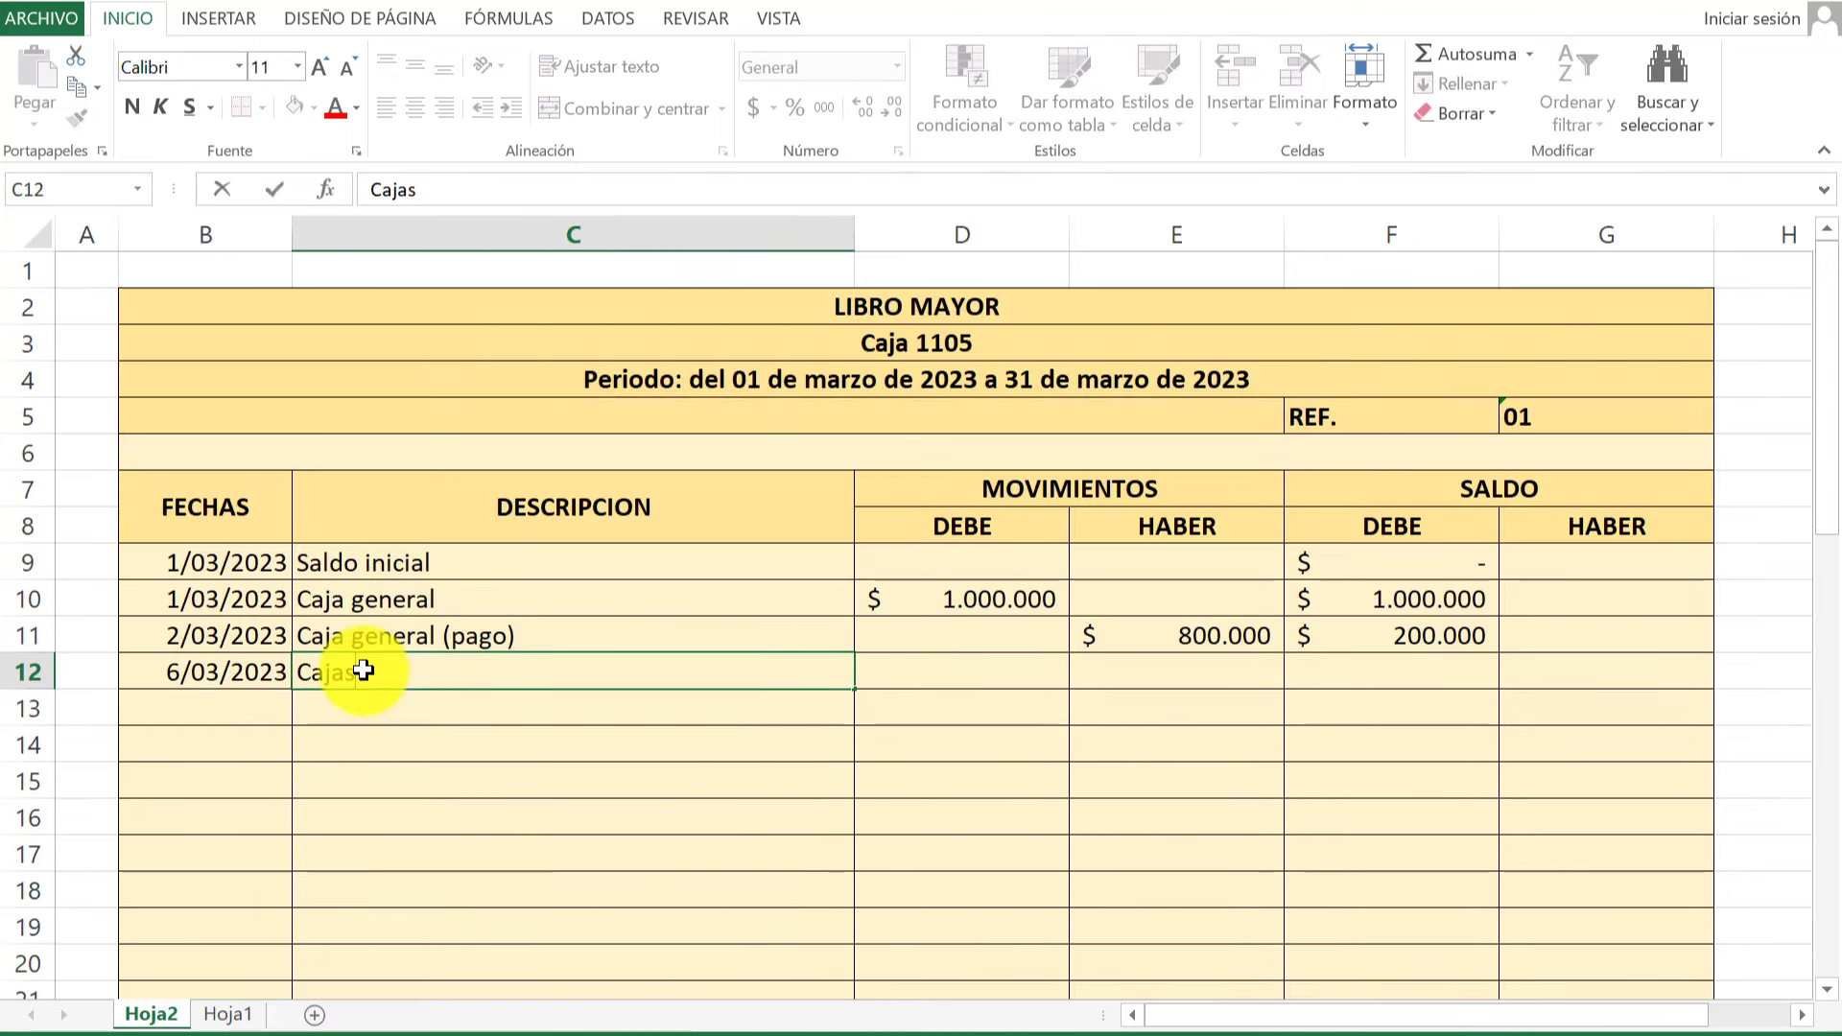
pyautogui.write('res')
pyautogui.press('Return')
# Enter the 400.000 DEBE movement in D12 after checking the diario amount.
pyautogui.hotkey('alt', 'Tab')
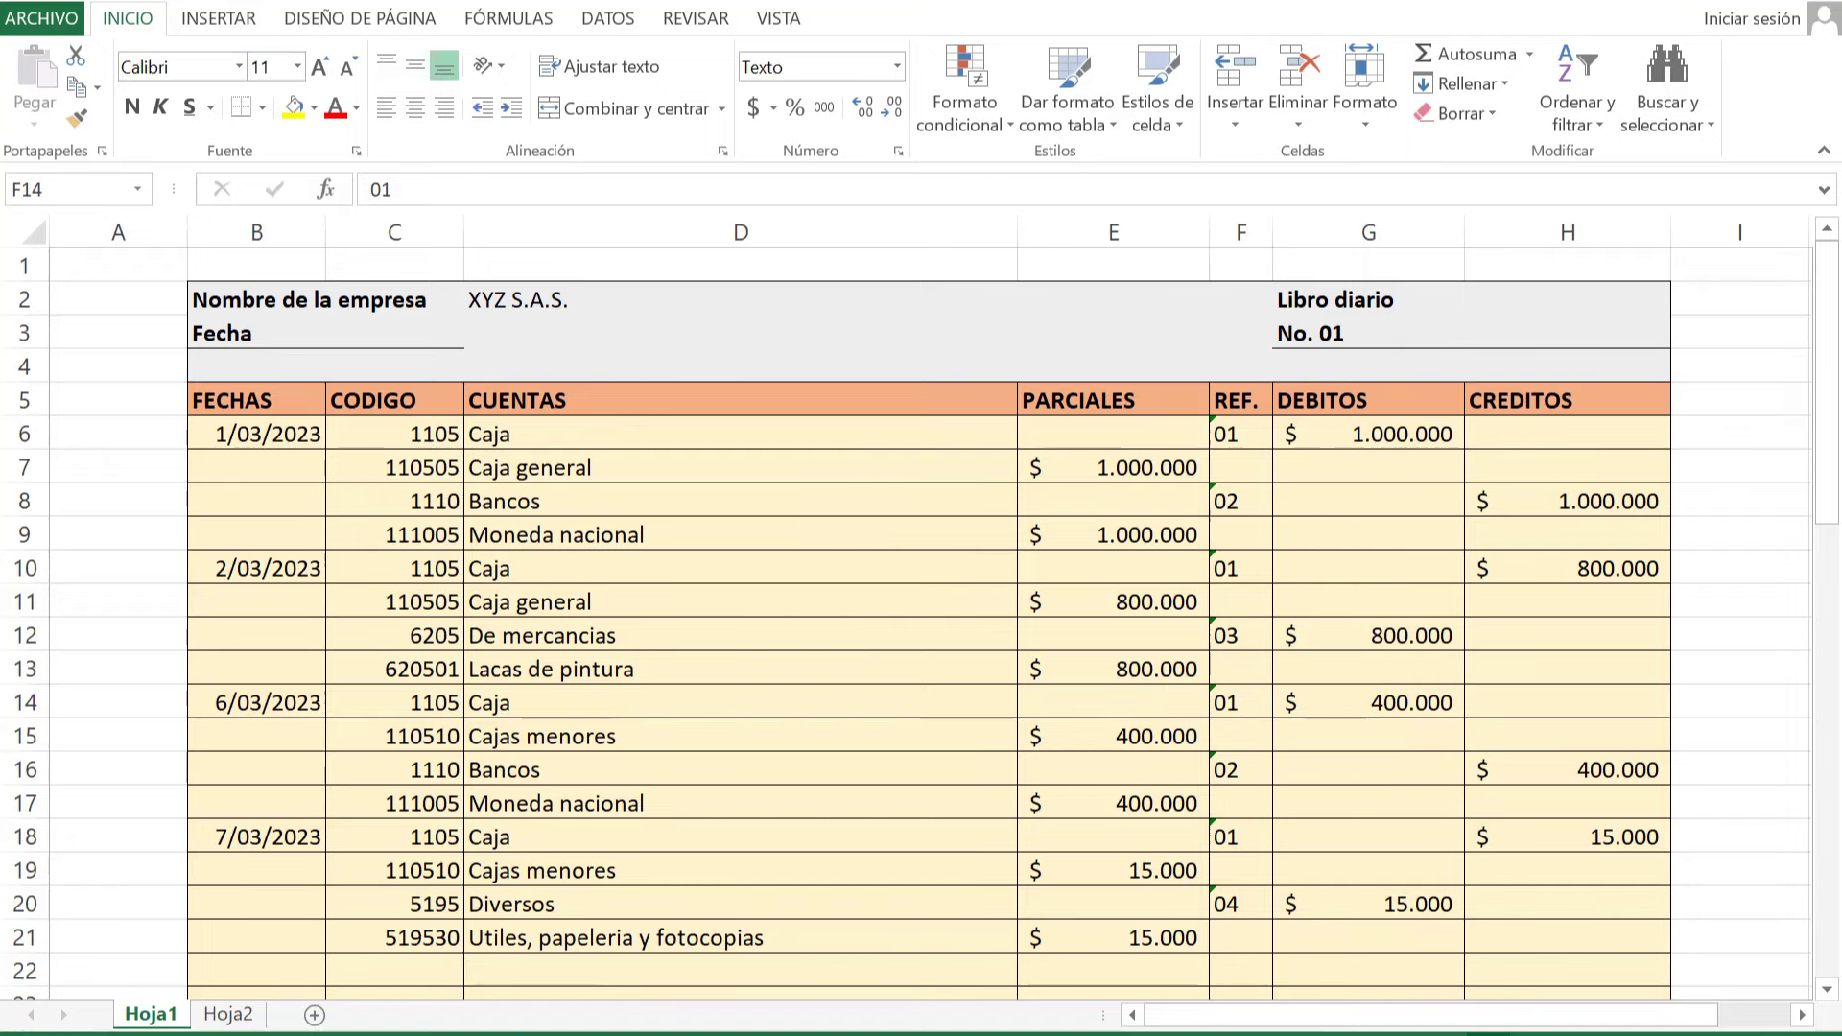
pyautogui.click(673, 973)
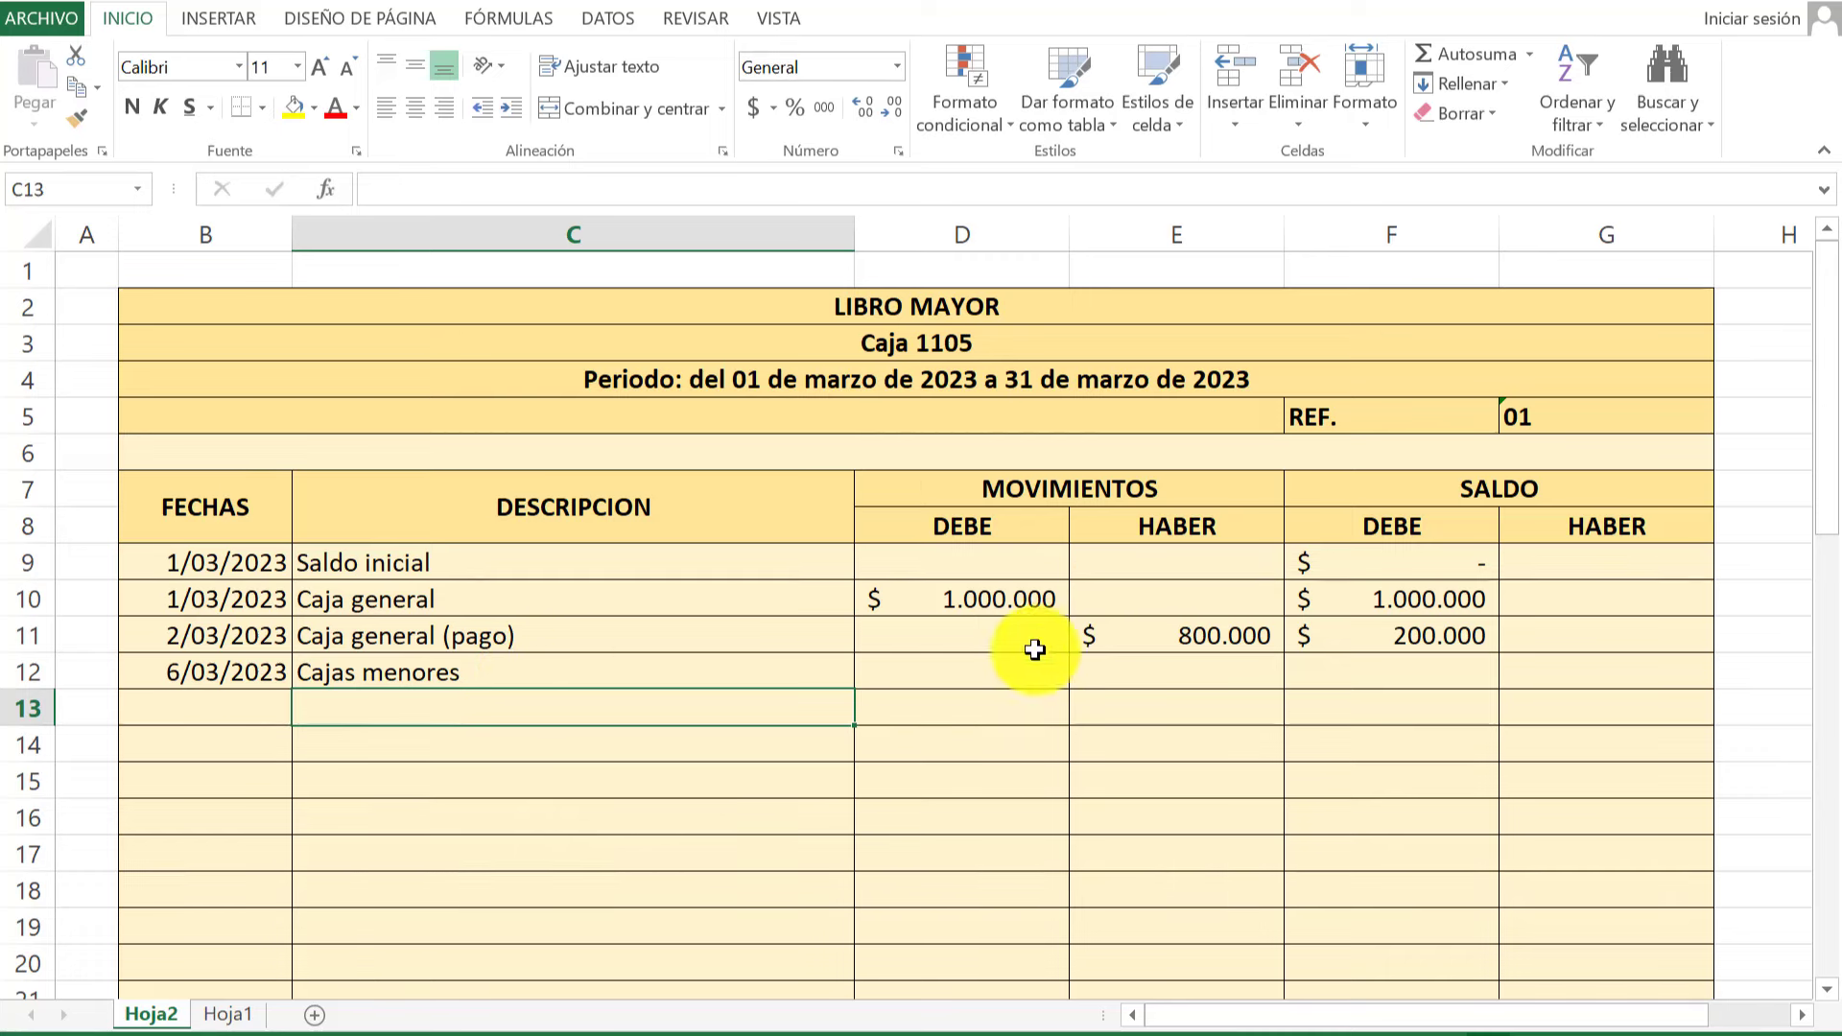
pyautogui.click(913, 679)
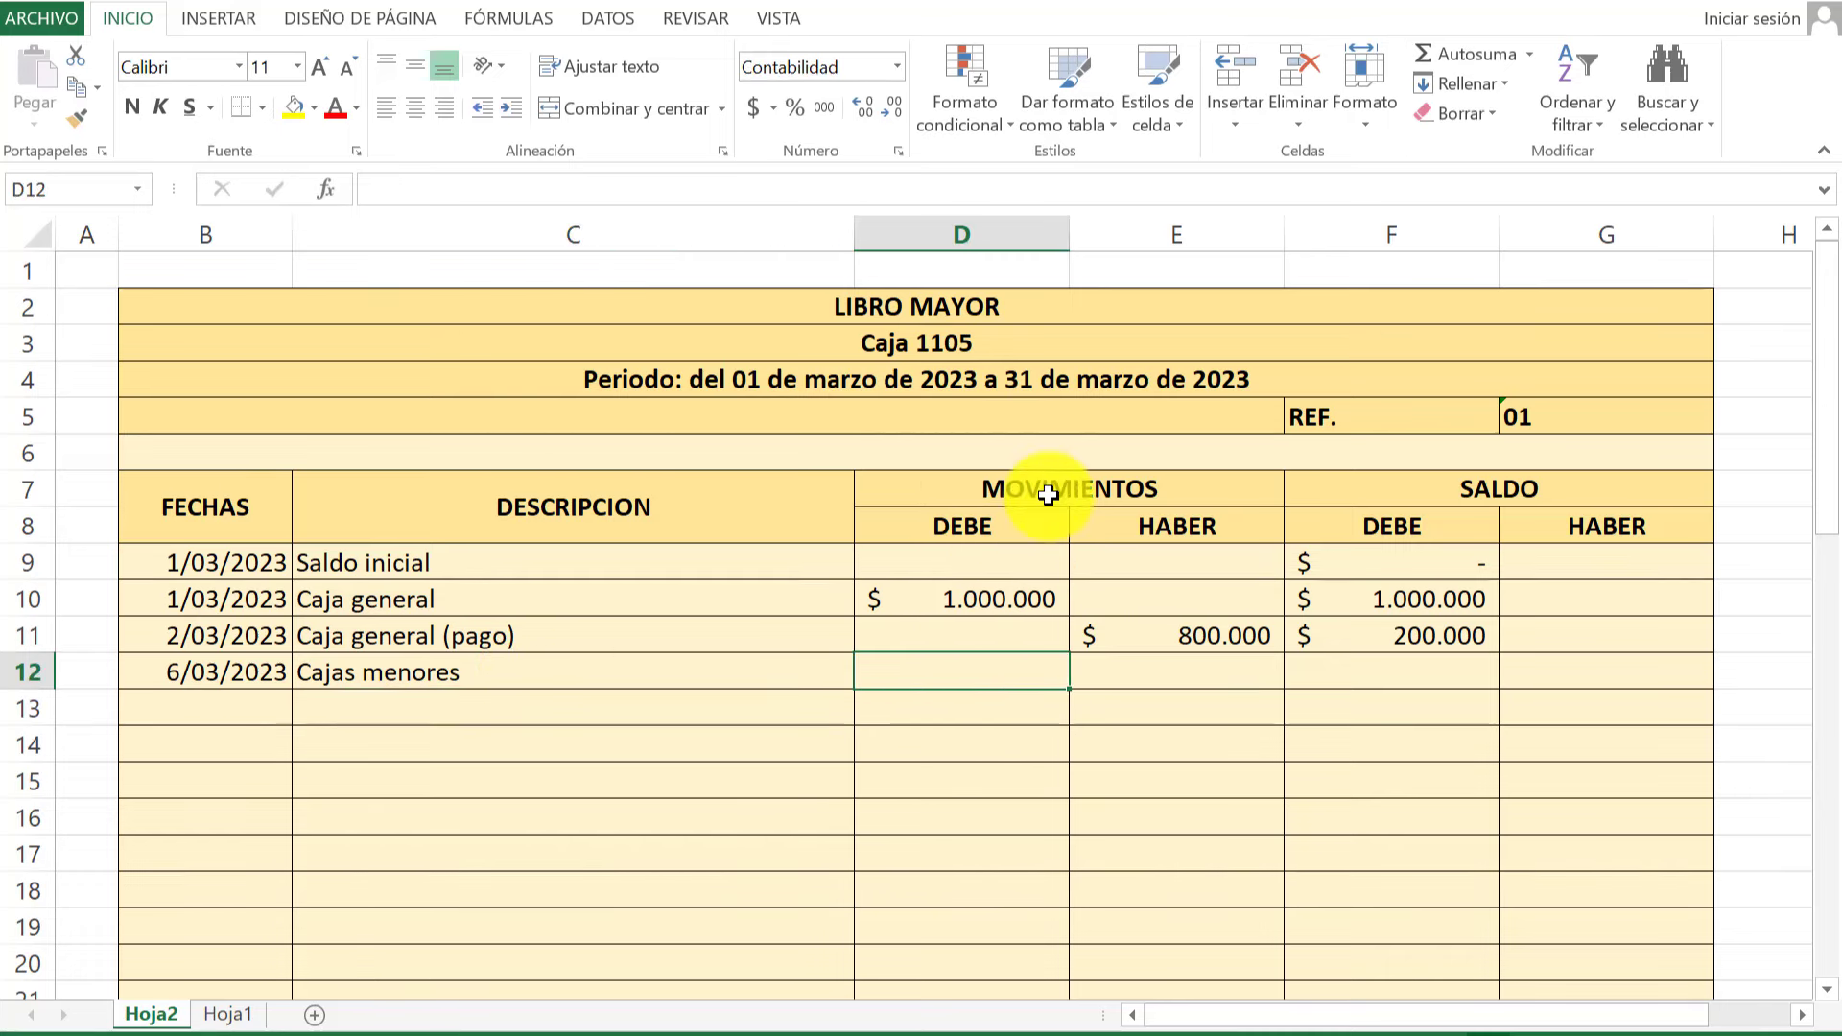
pyautogui.write('400')
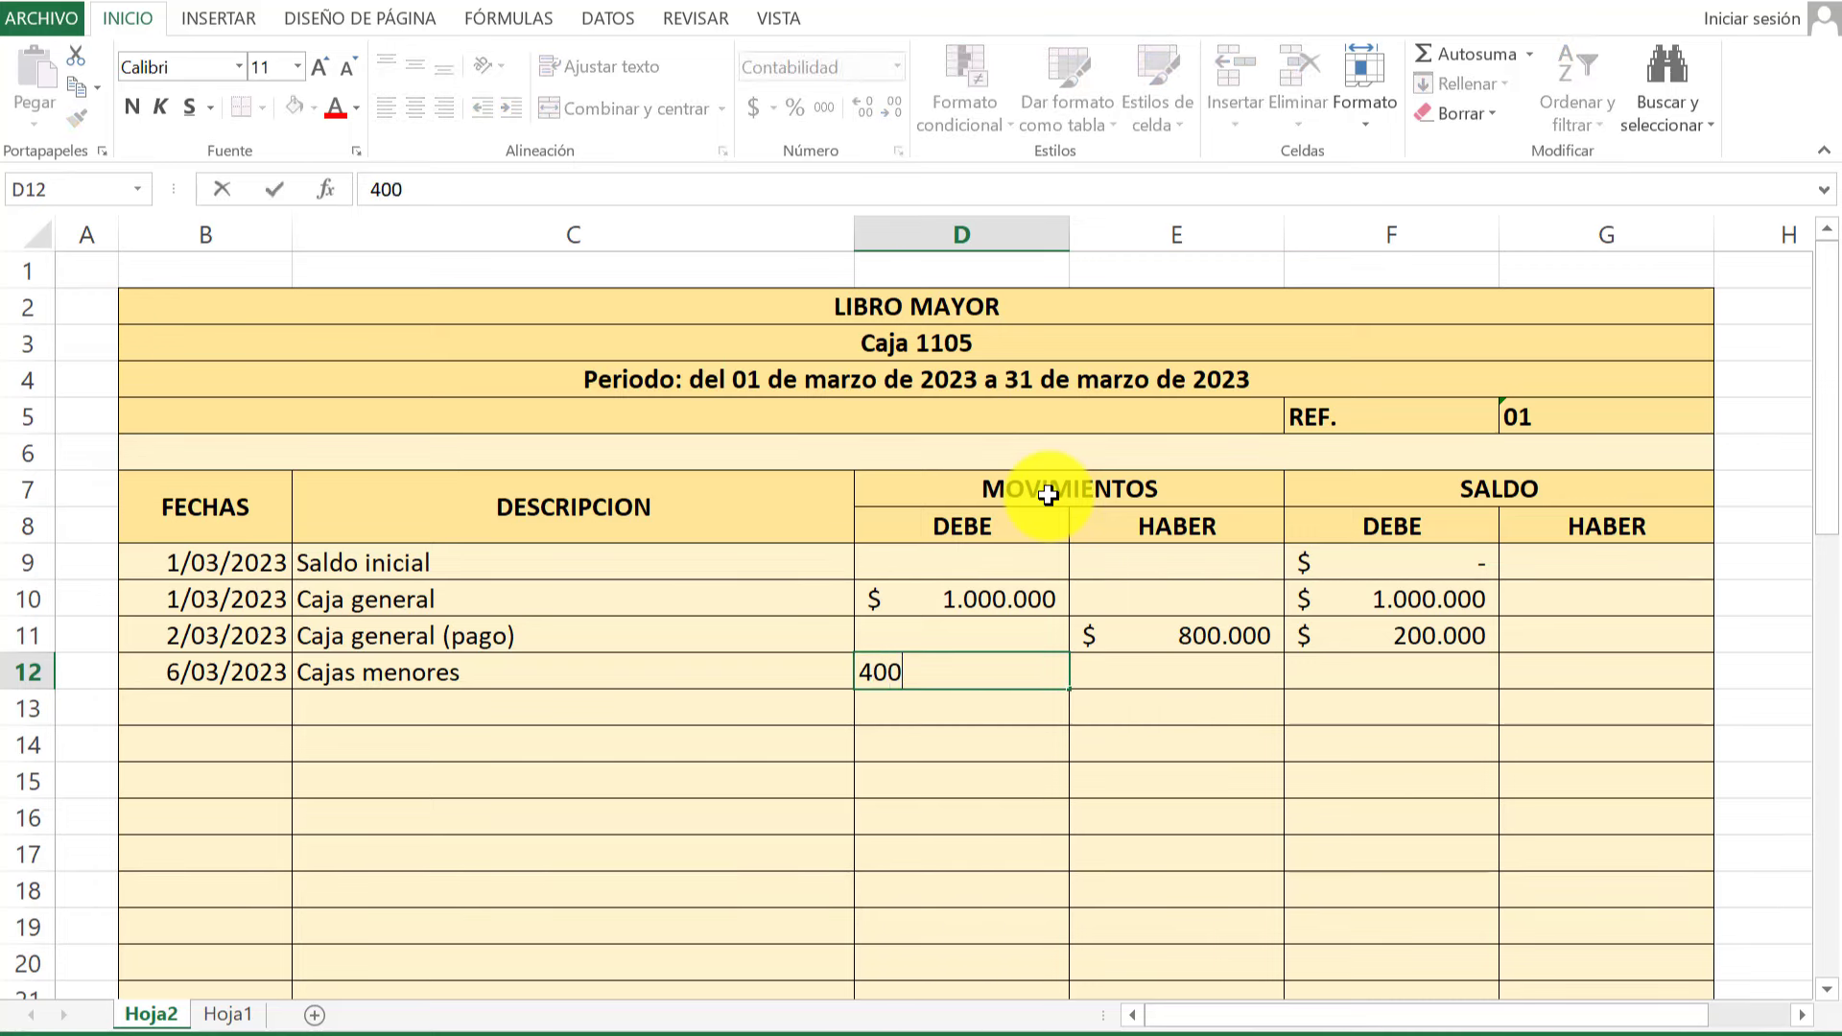
pyautogui.write('.0')
pyautogui.click(1392, 780)
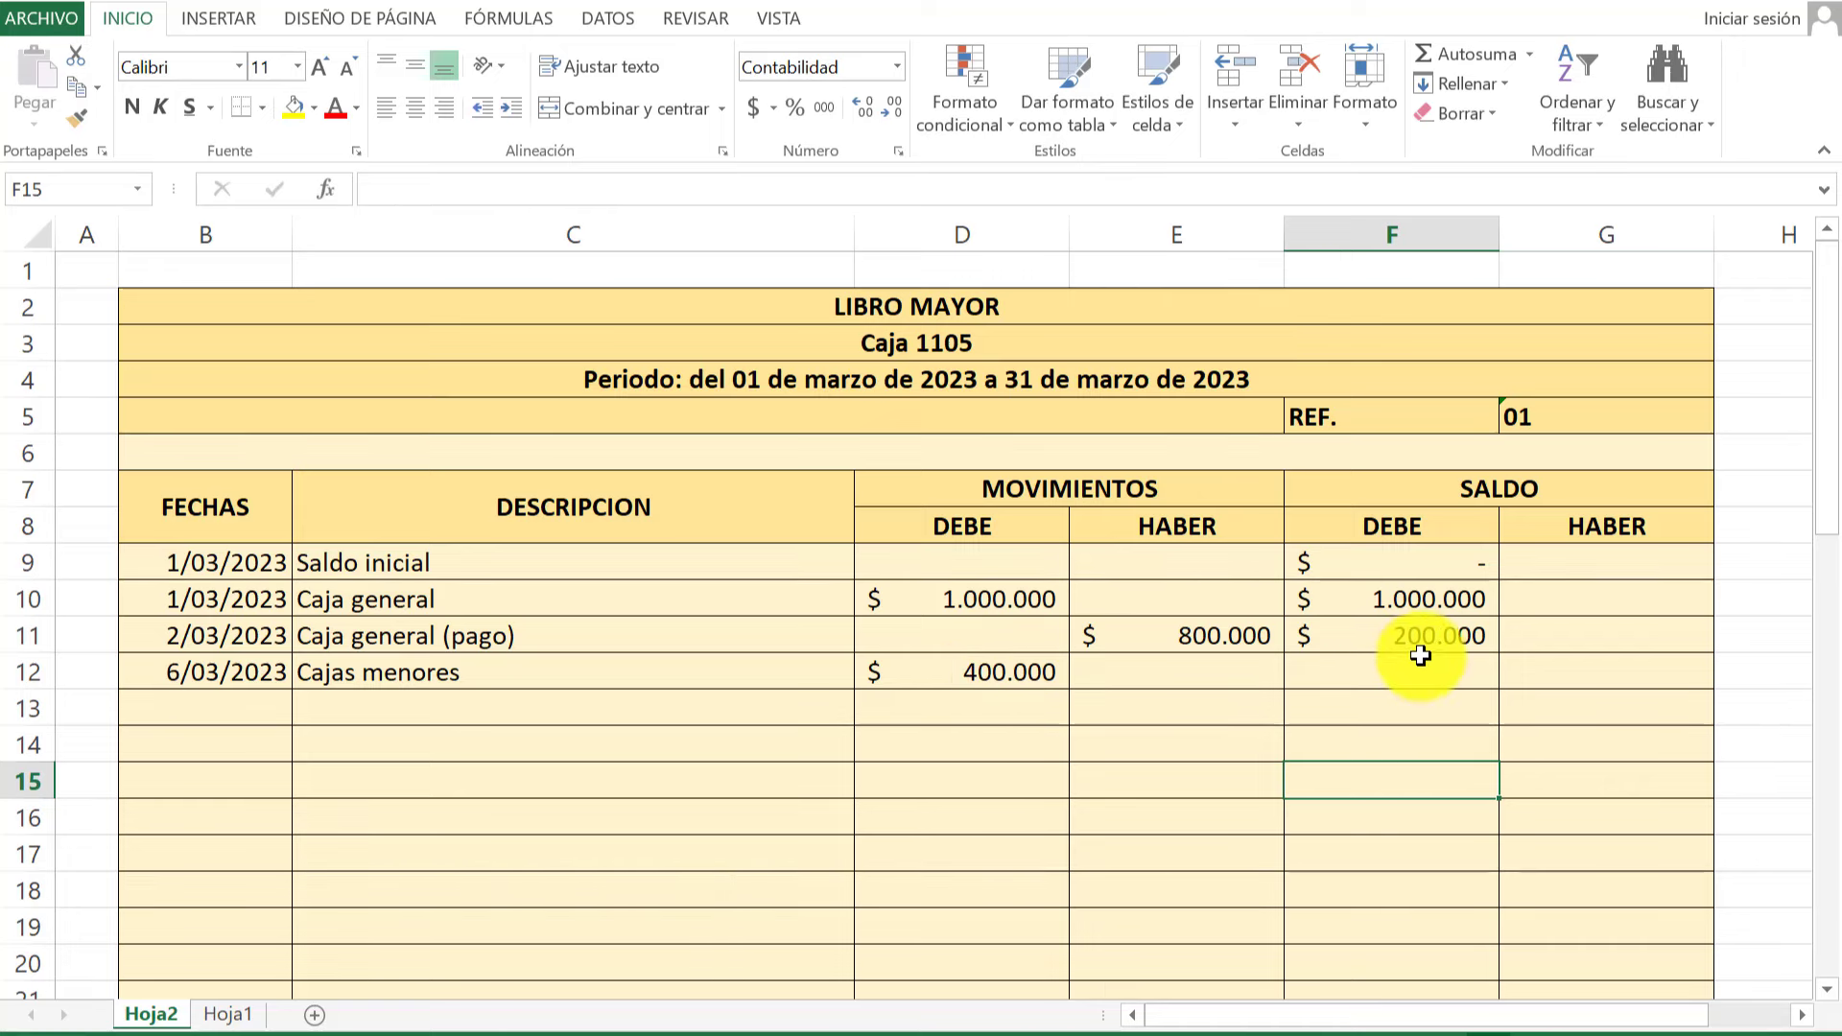
pyautogui.click(1349, 666)
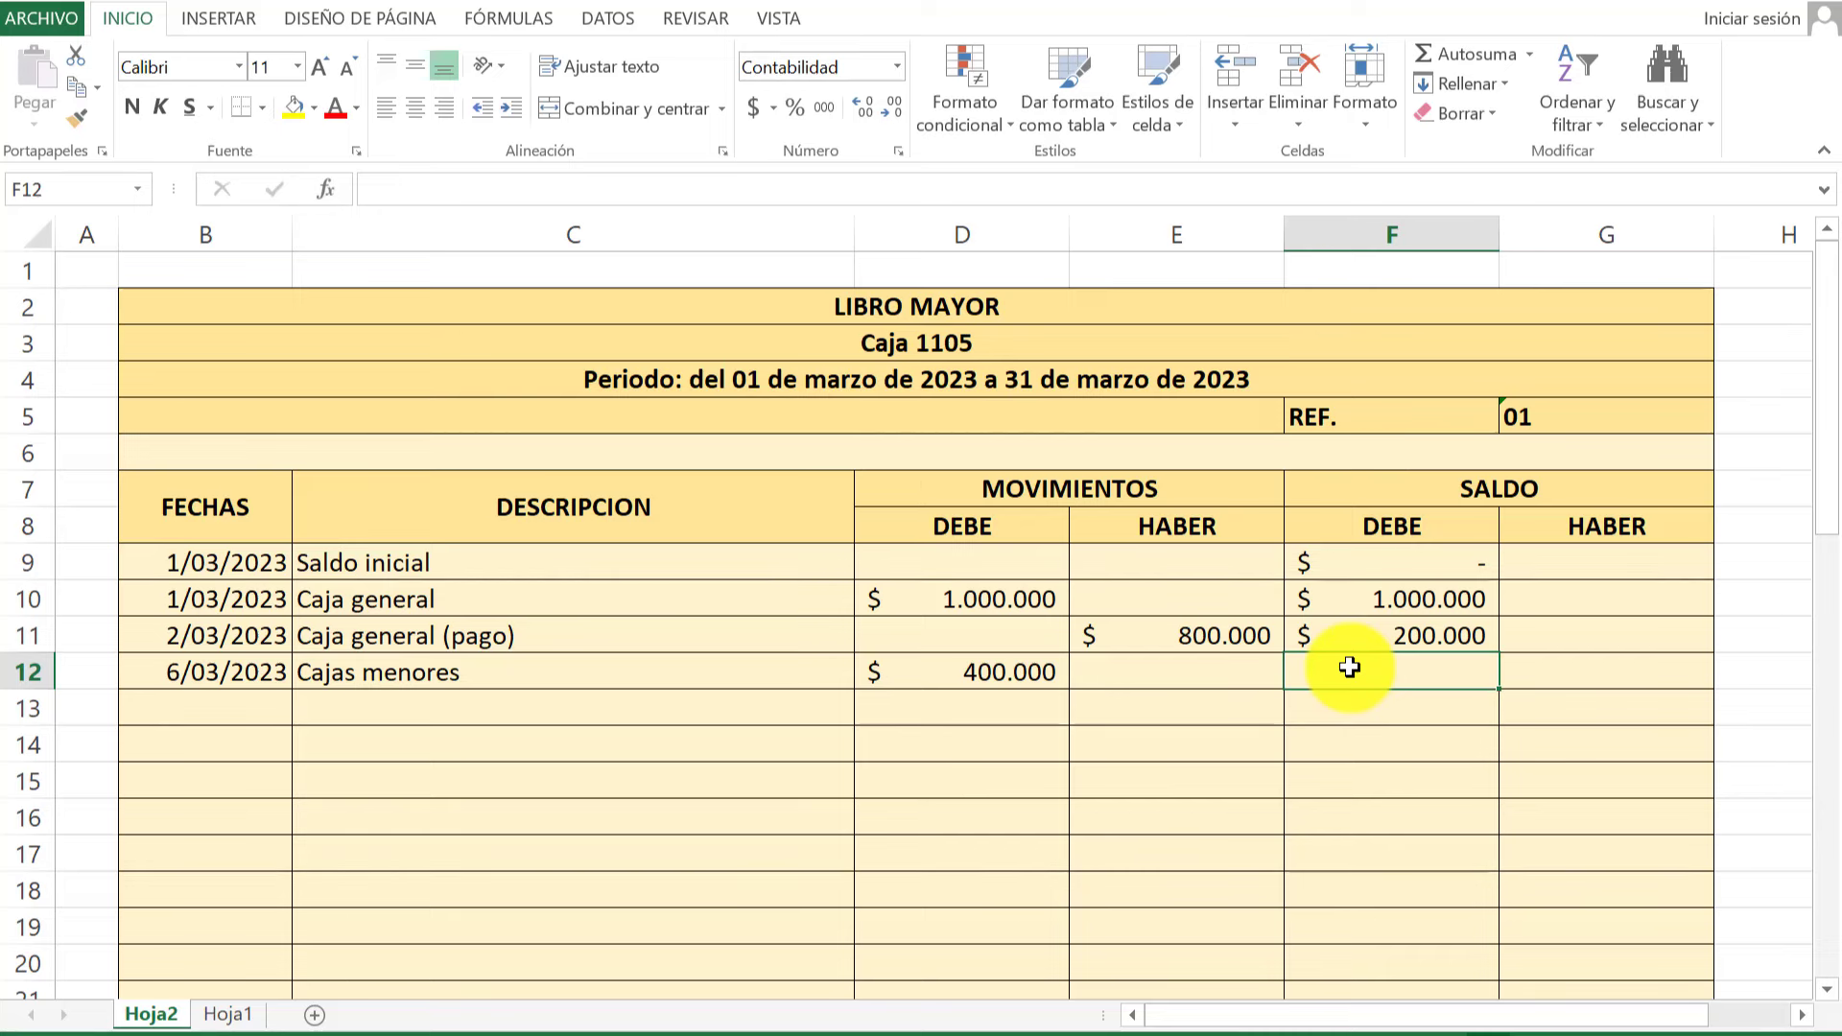
# Set F12 to =F11+D12 so the balance becomes 600.000.
pyautogui.write('=')
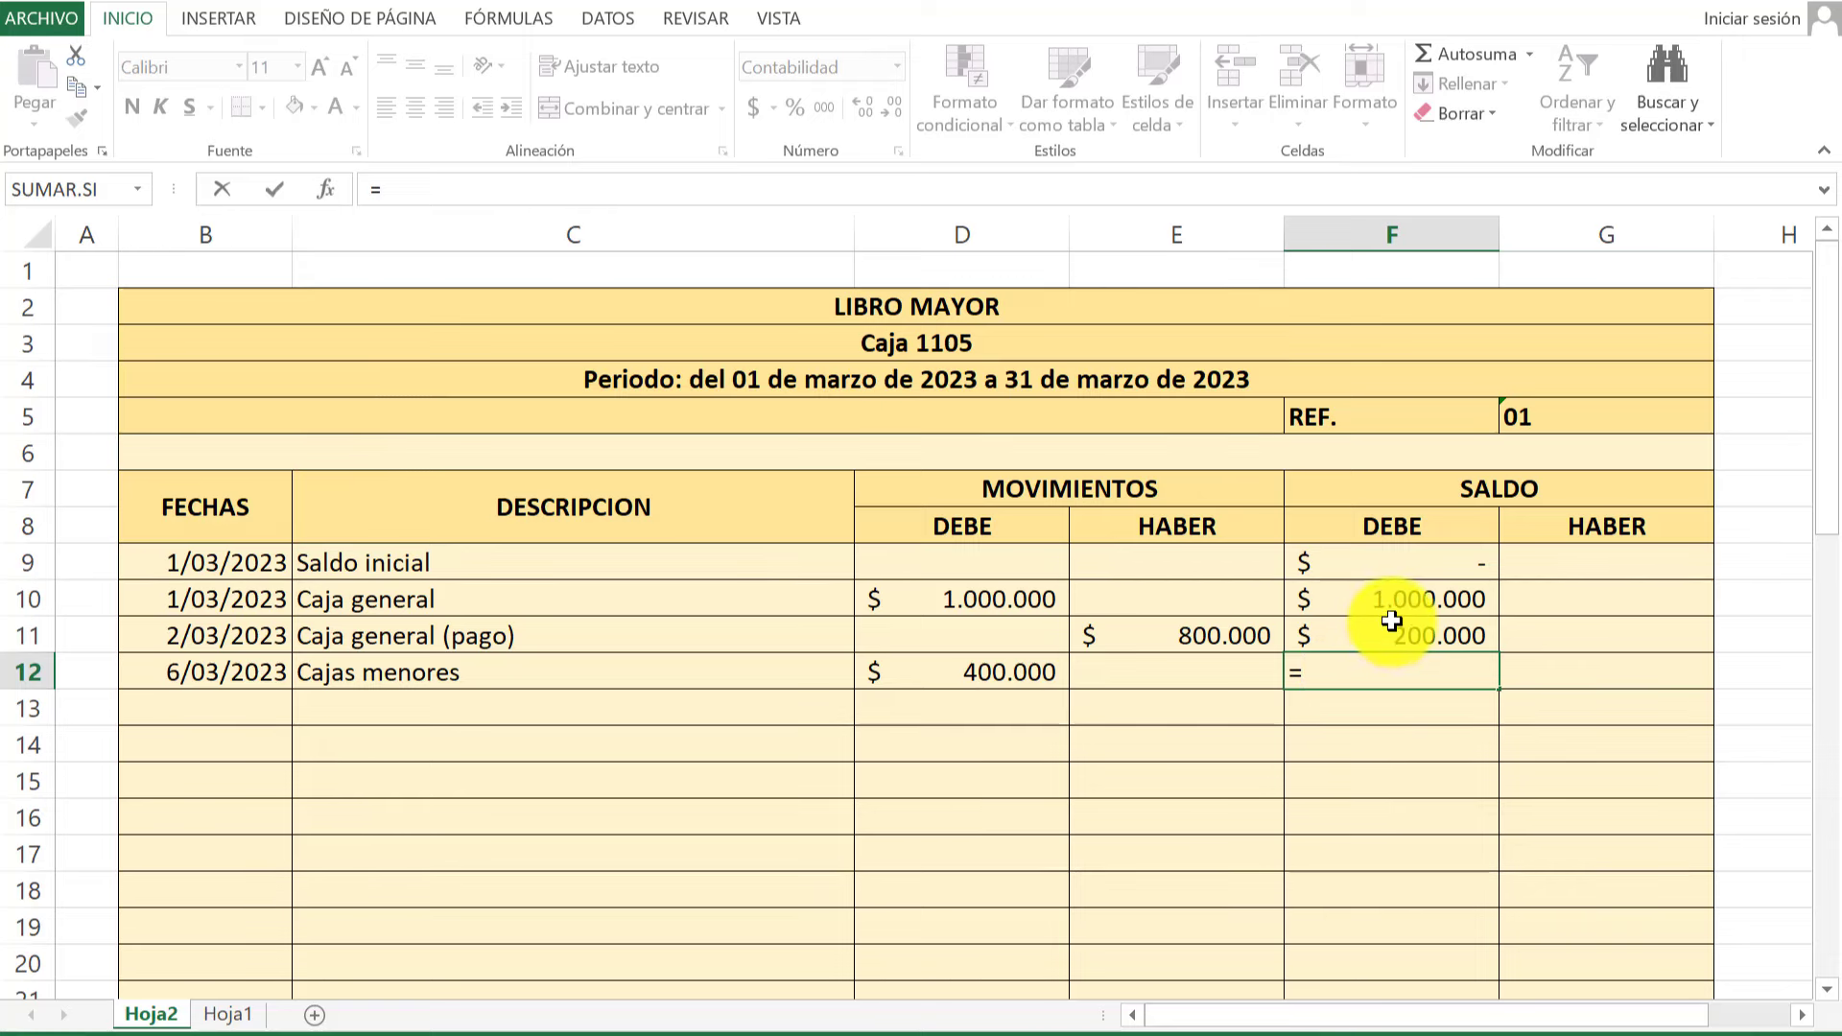
pyautogui.click(1392, 624)
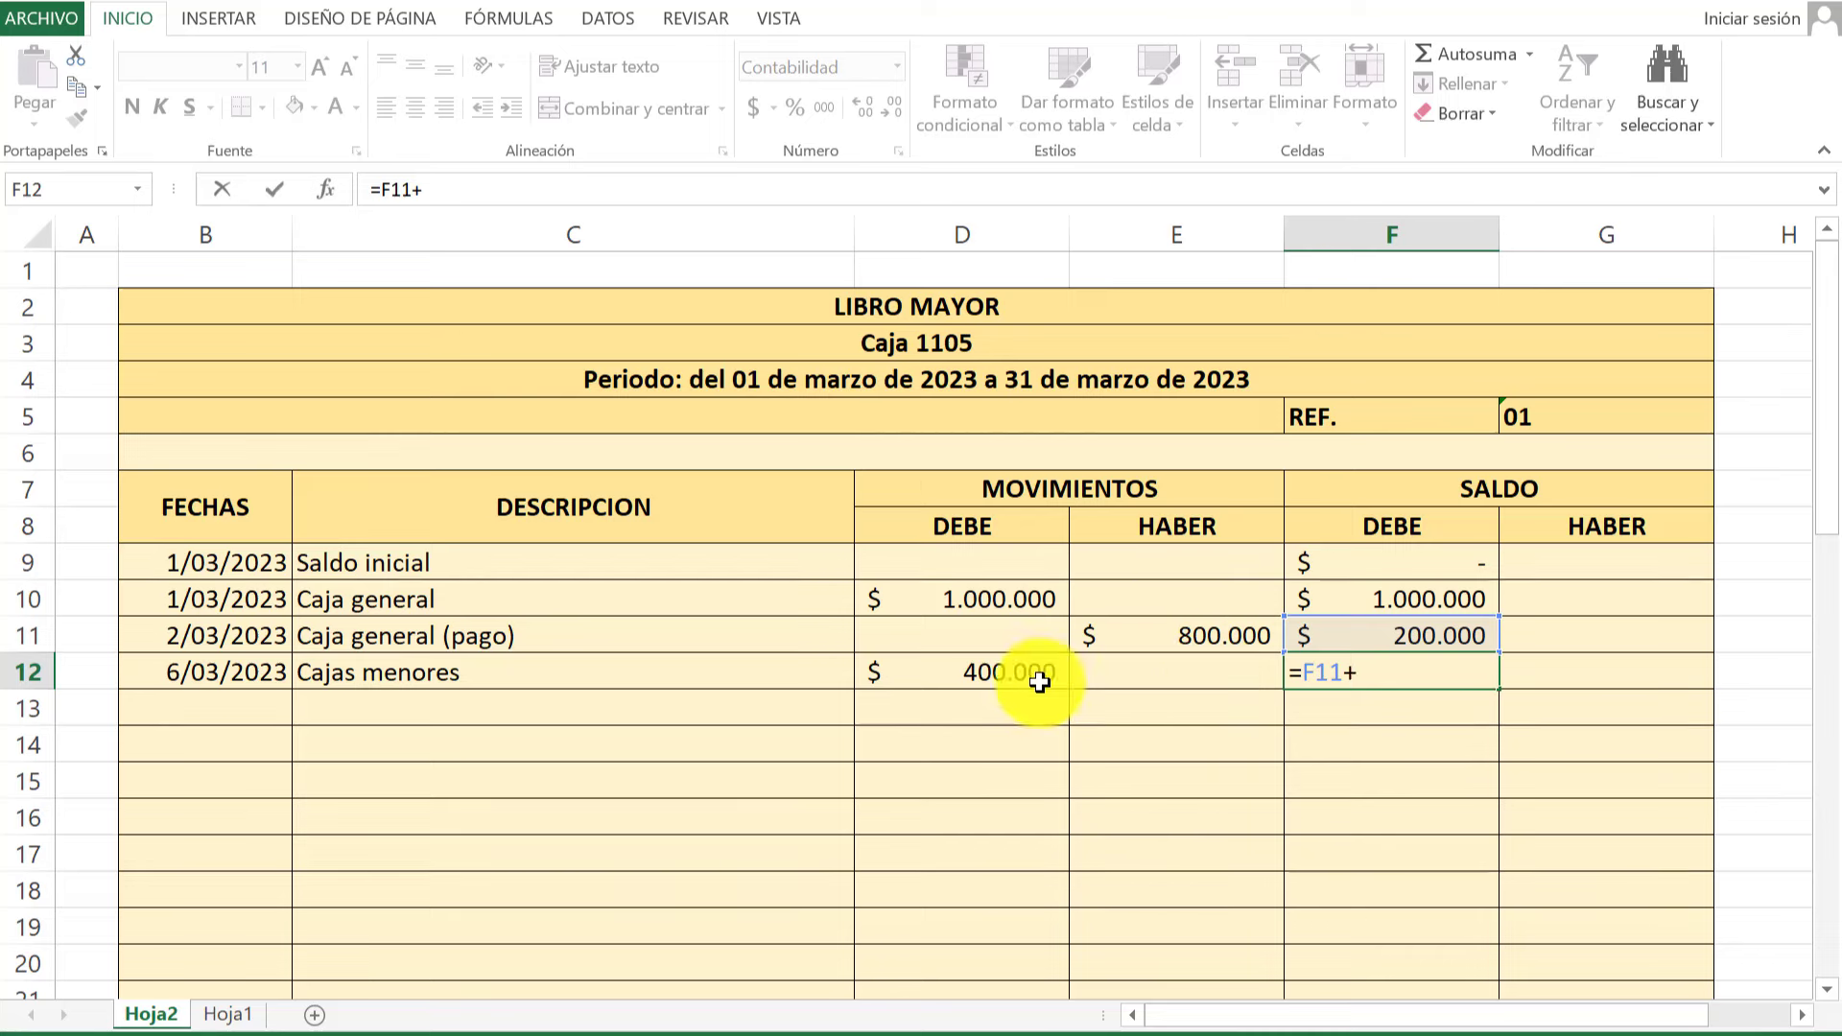
pyautogui.click(1000, 658)
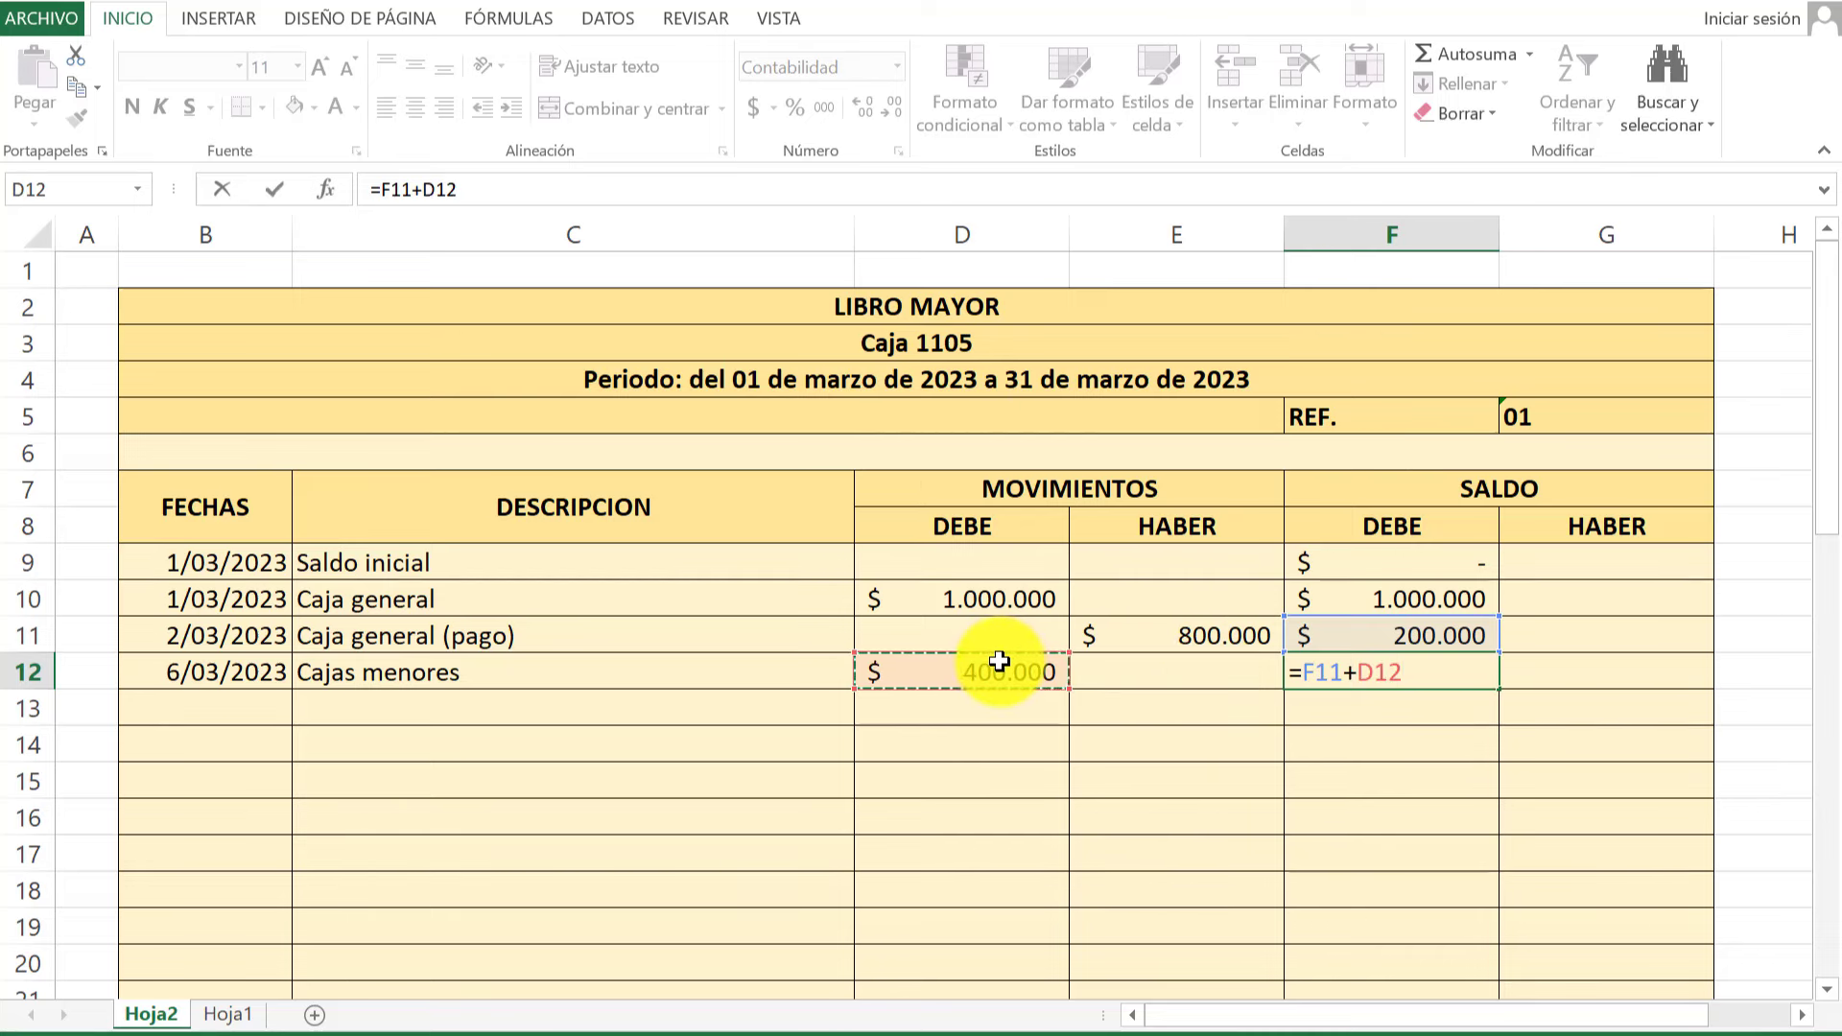
pyautogui.press('Return')
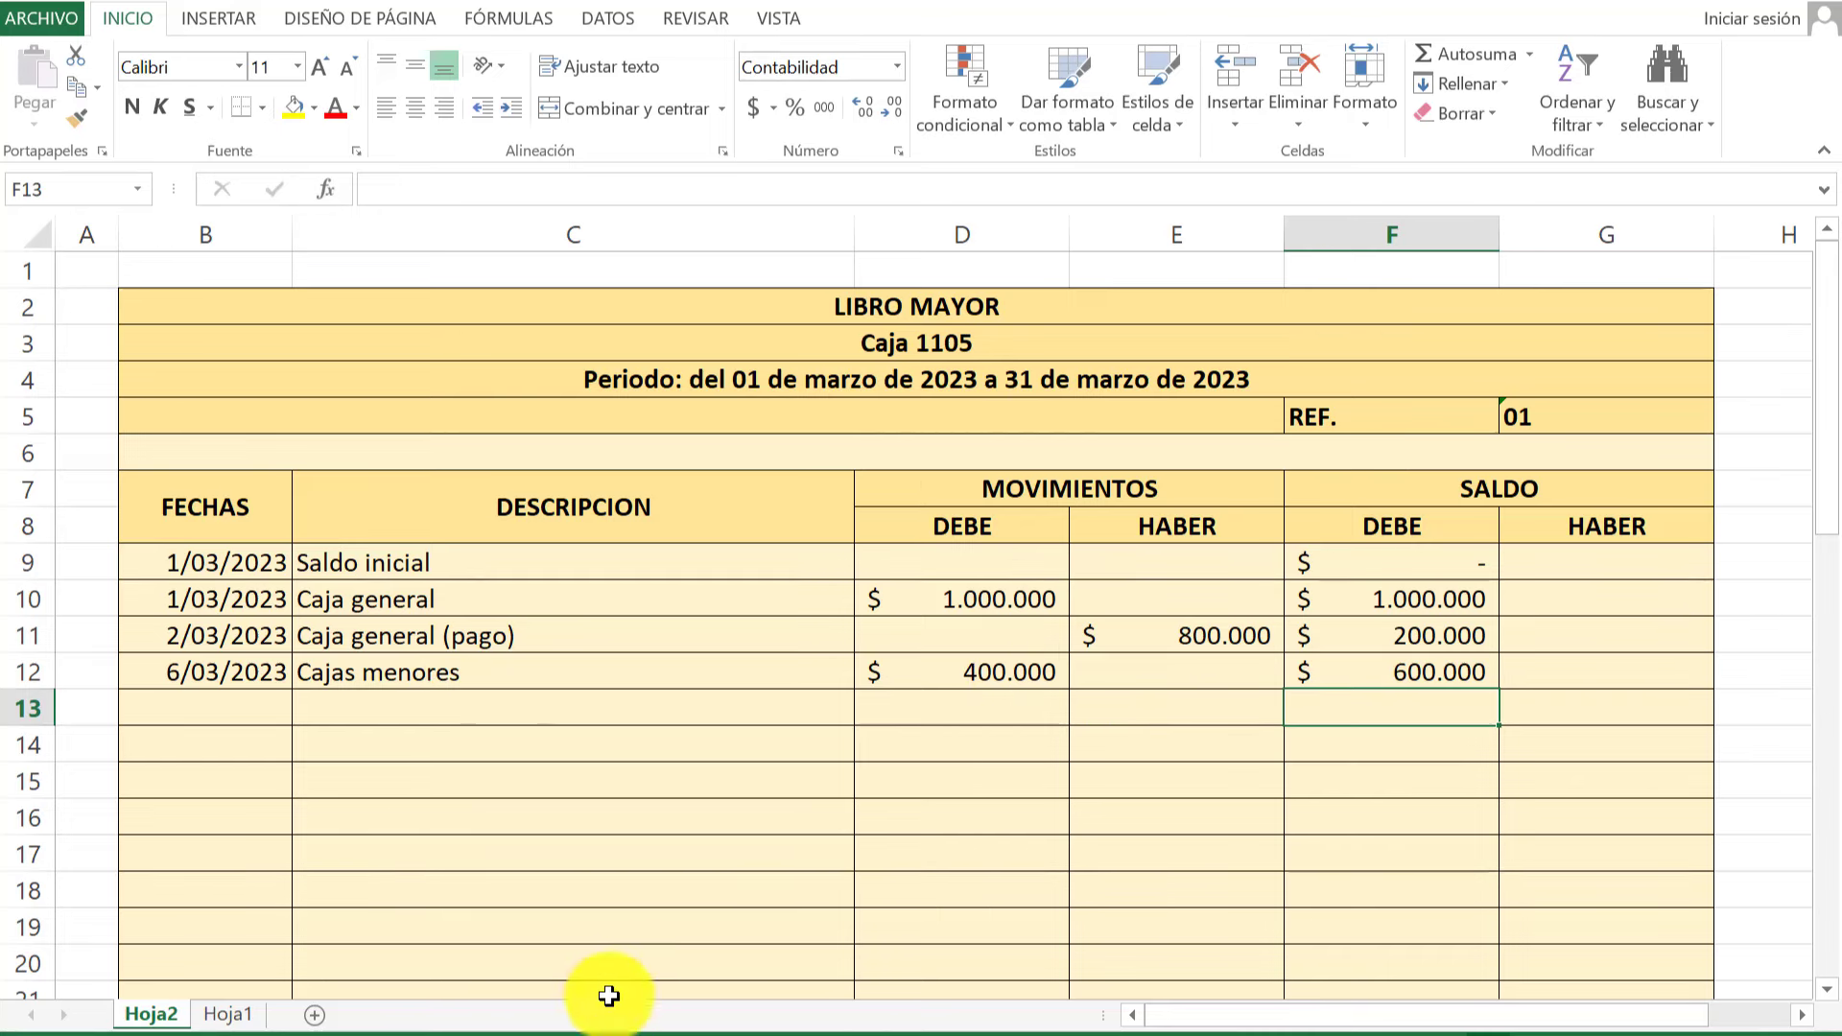
# Check the 7/03/2023 Caja journal entry and date row 13 as 7/03/2023.
pyautogui.click(539, 1035)
pyautogui.click(440, 1001)
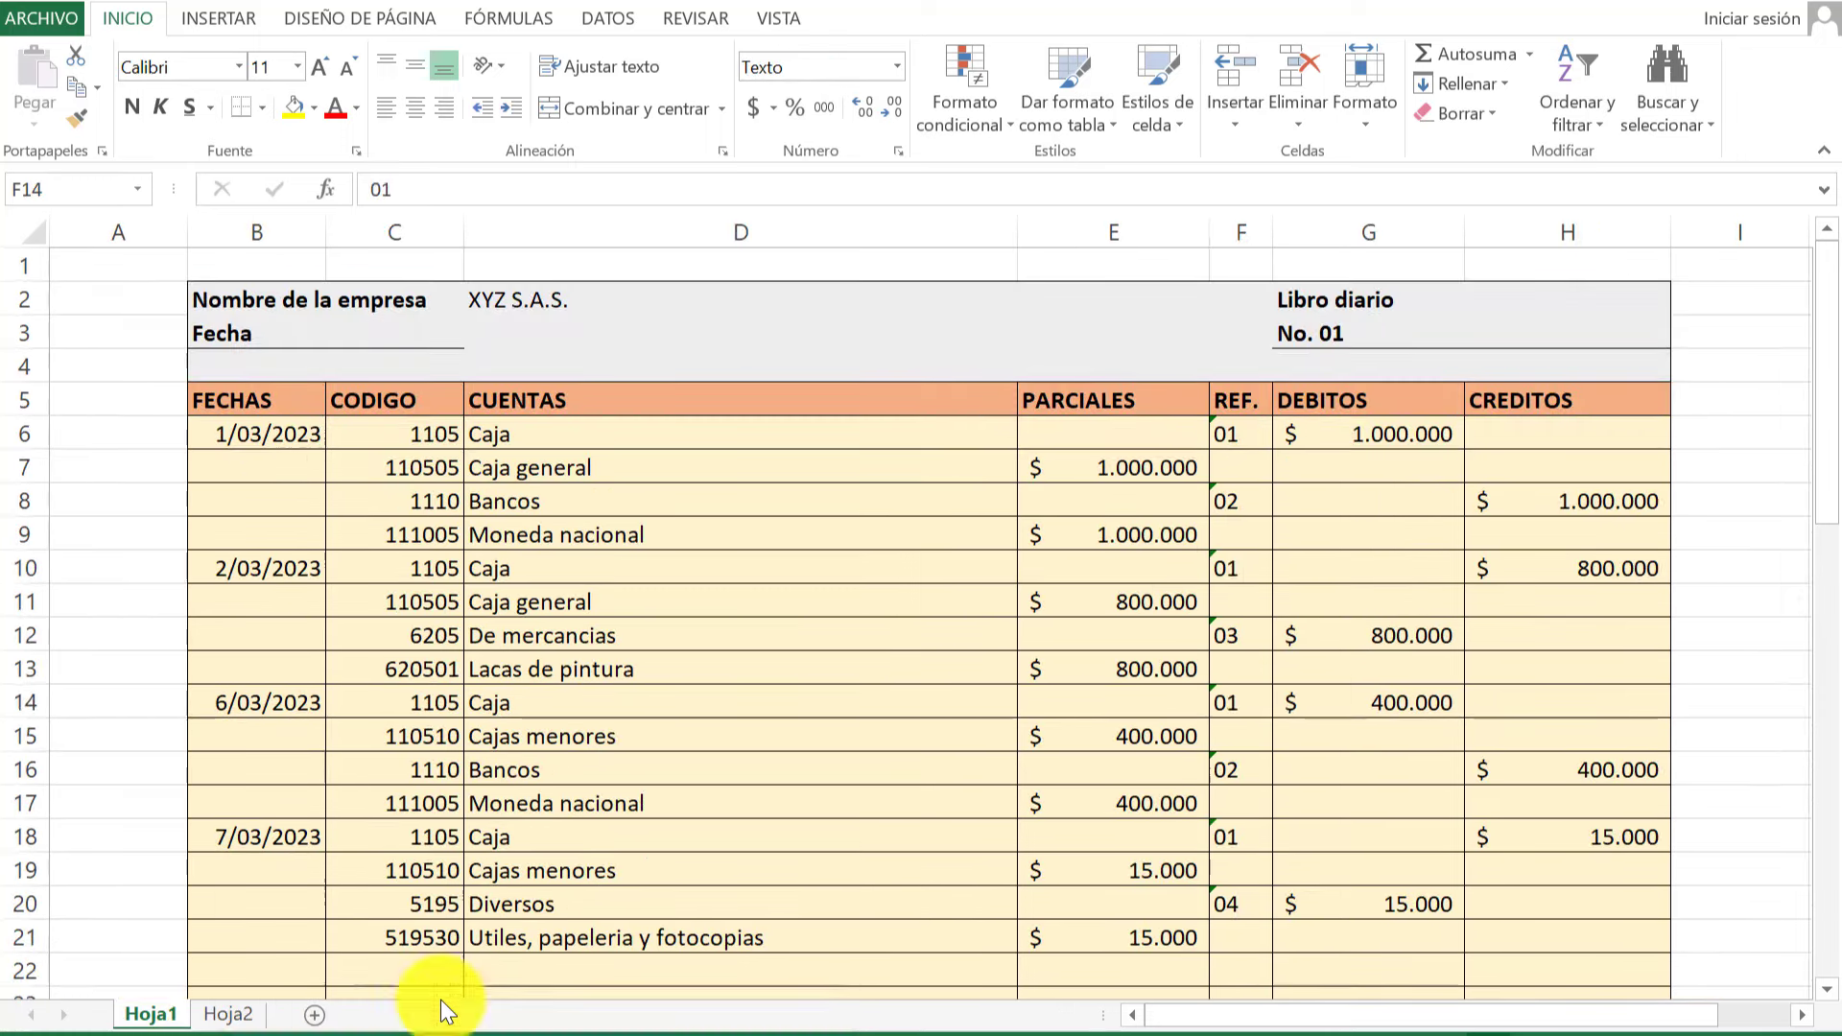
pyautogui.click(1252, 844)
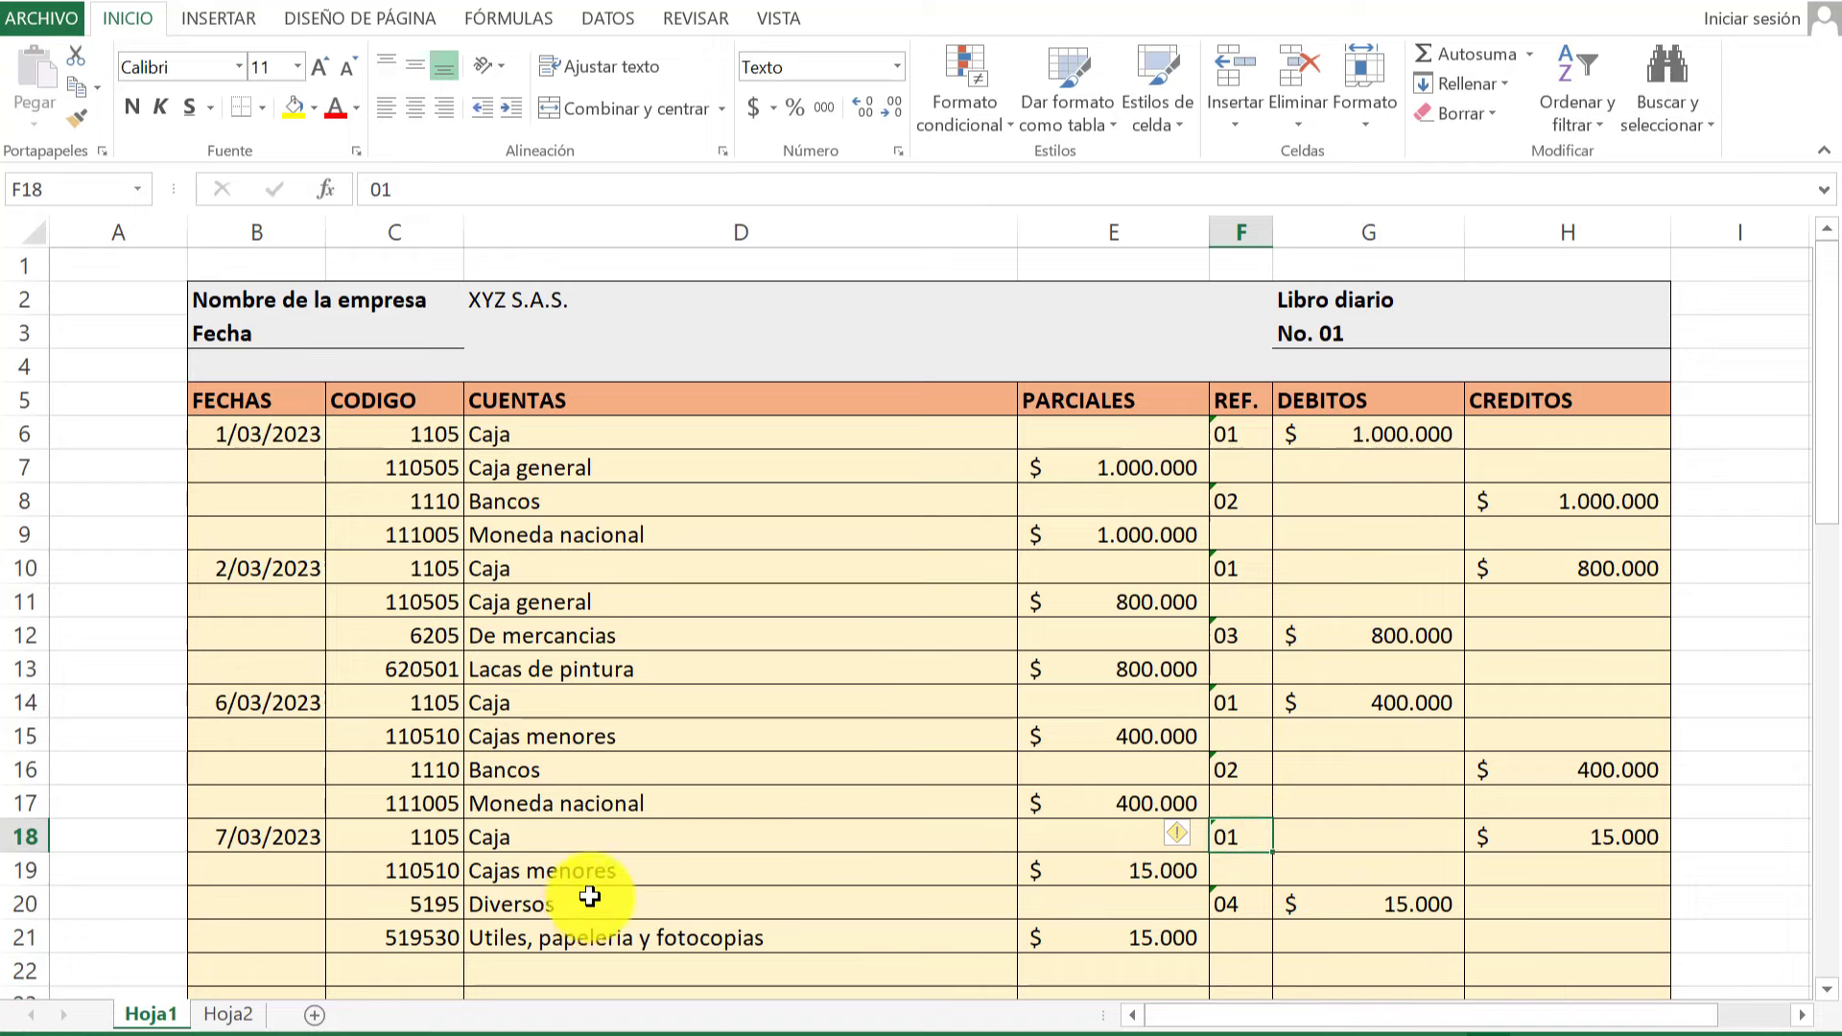
pyautogui.click(707, 1008)
pyautogui.click(190, 699)
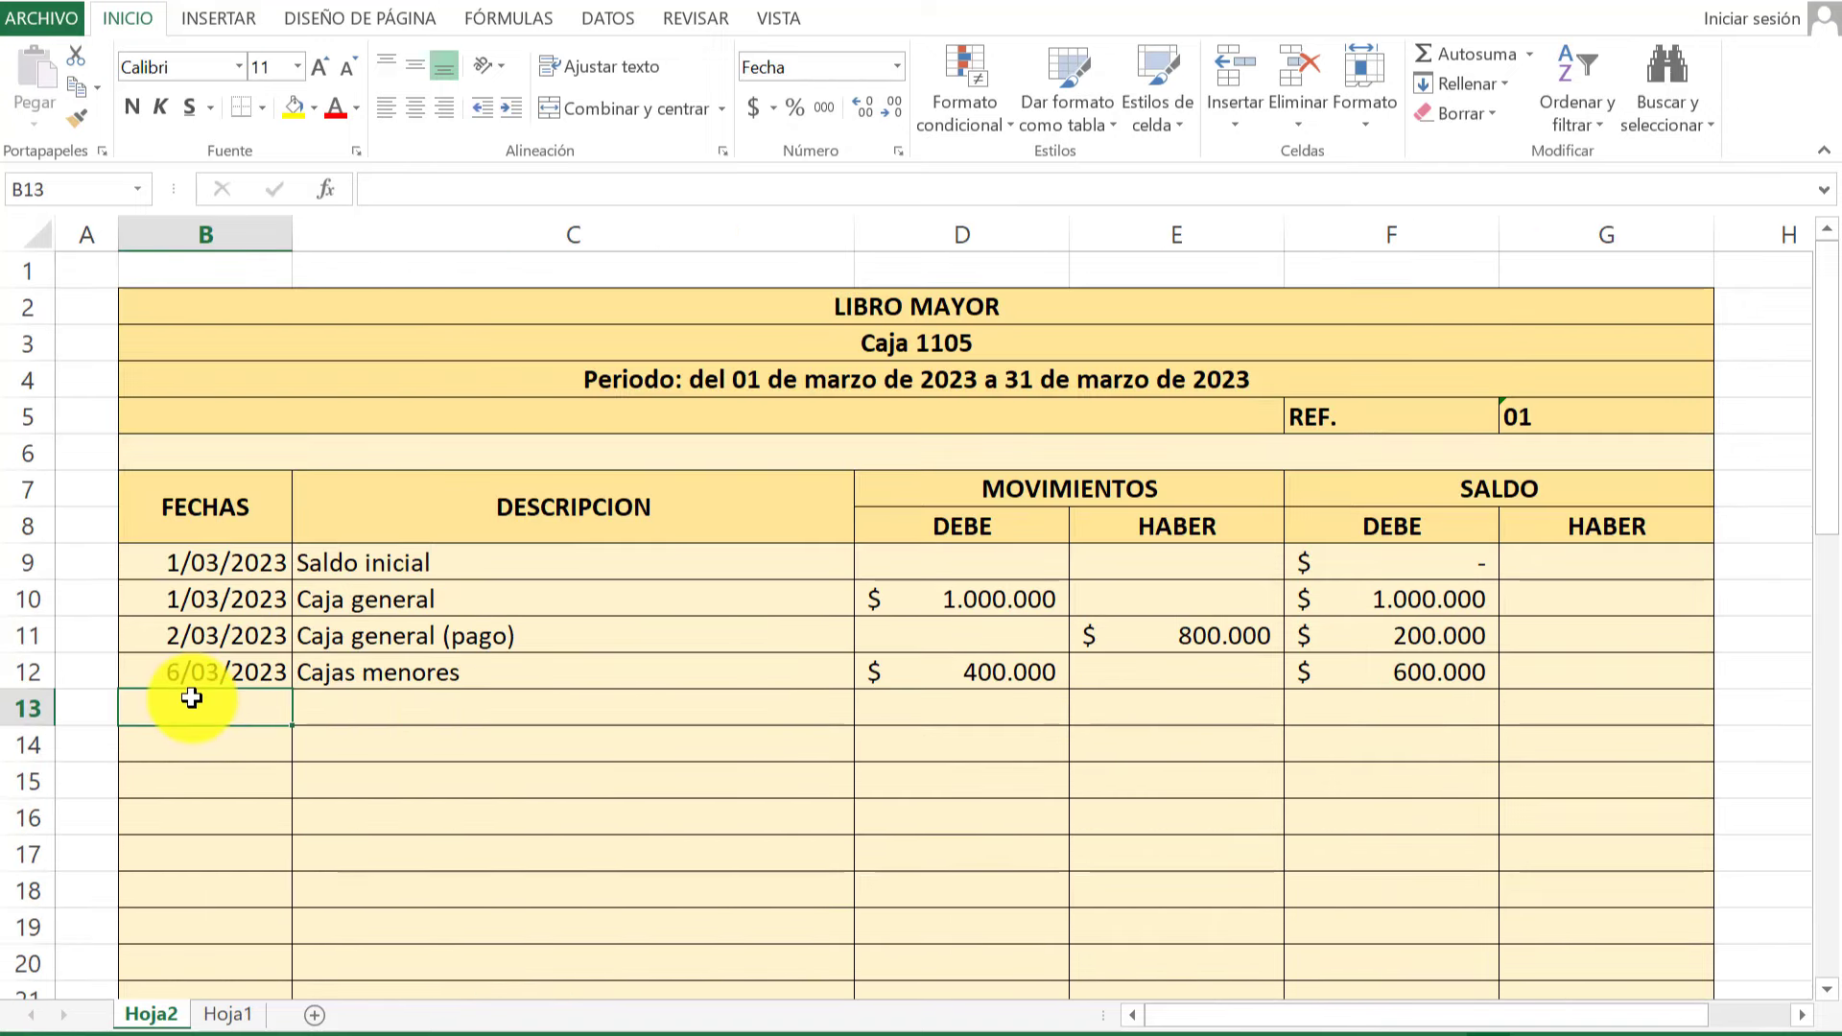
pyautogui.write('7 marzo')
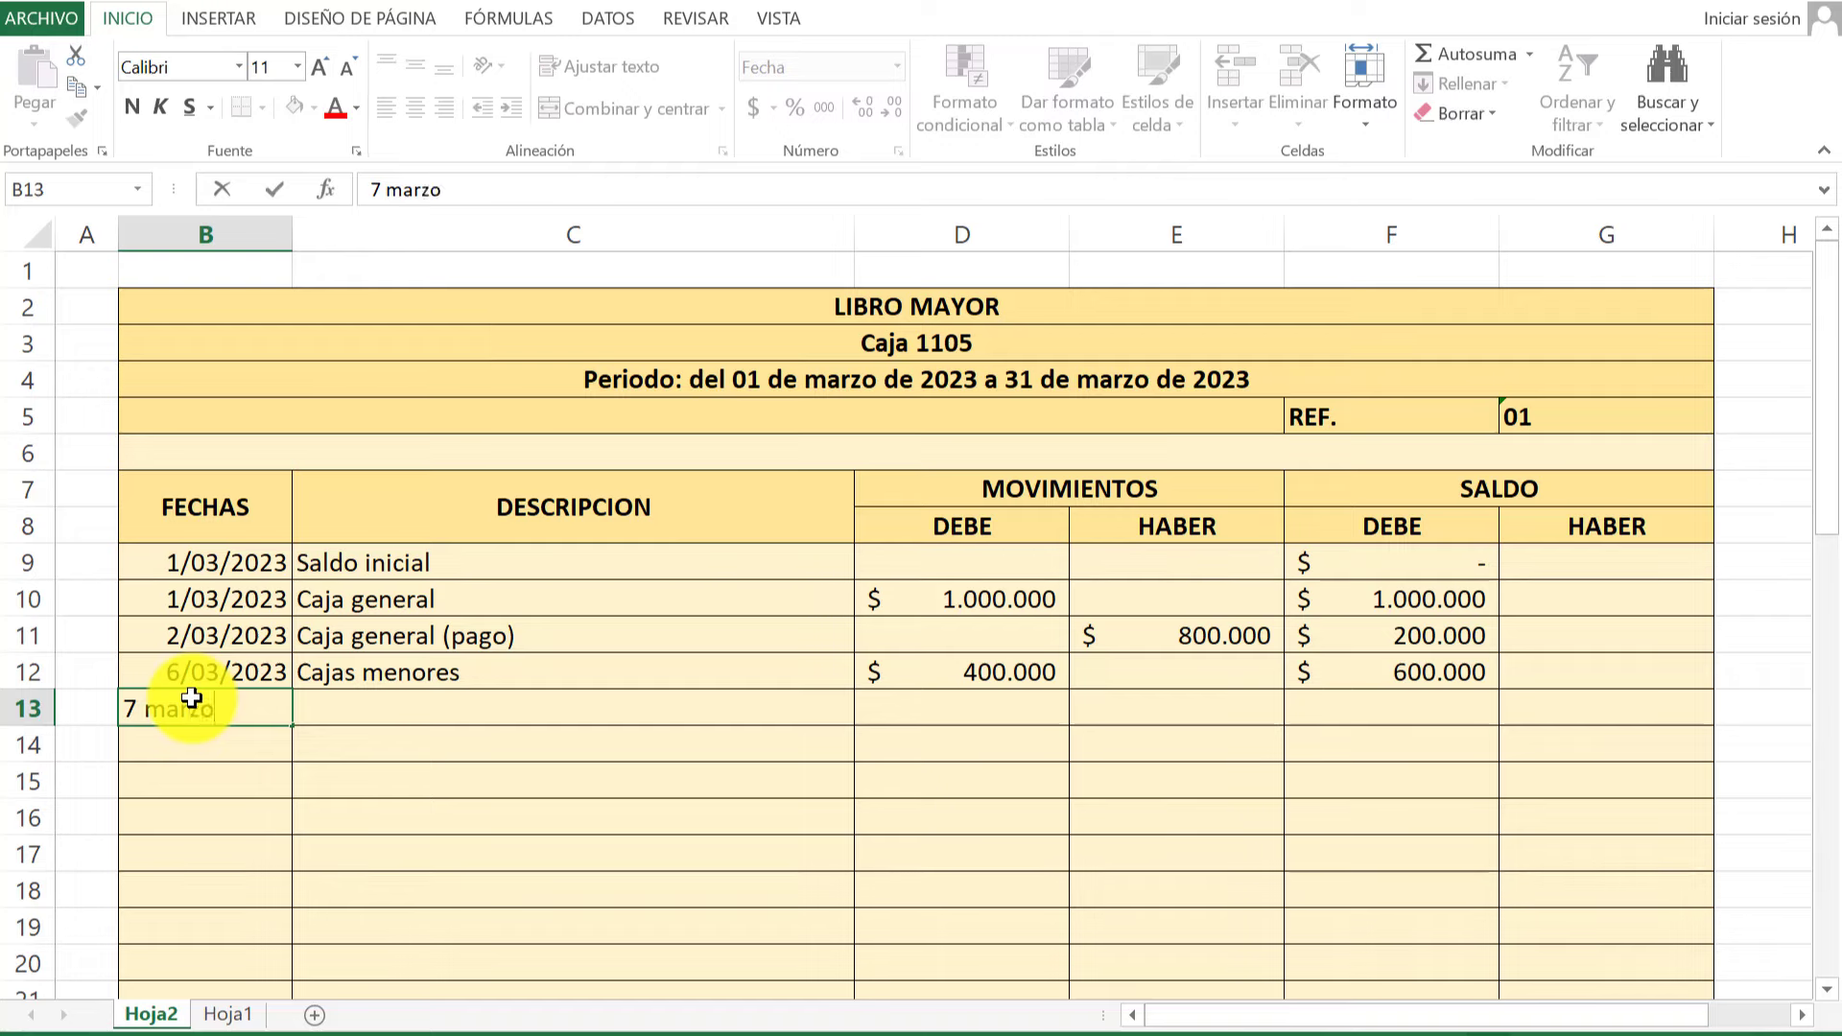
pyautogui.press('Return')
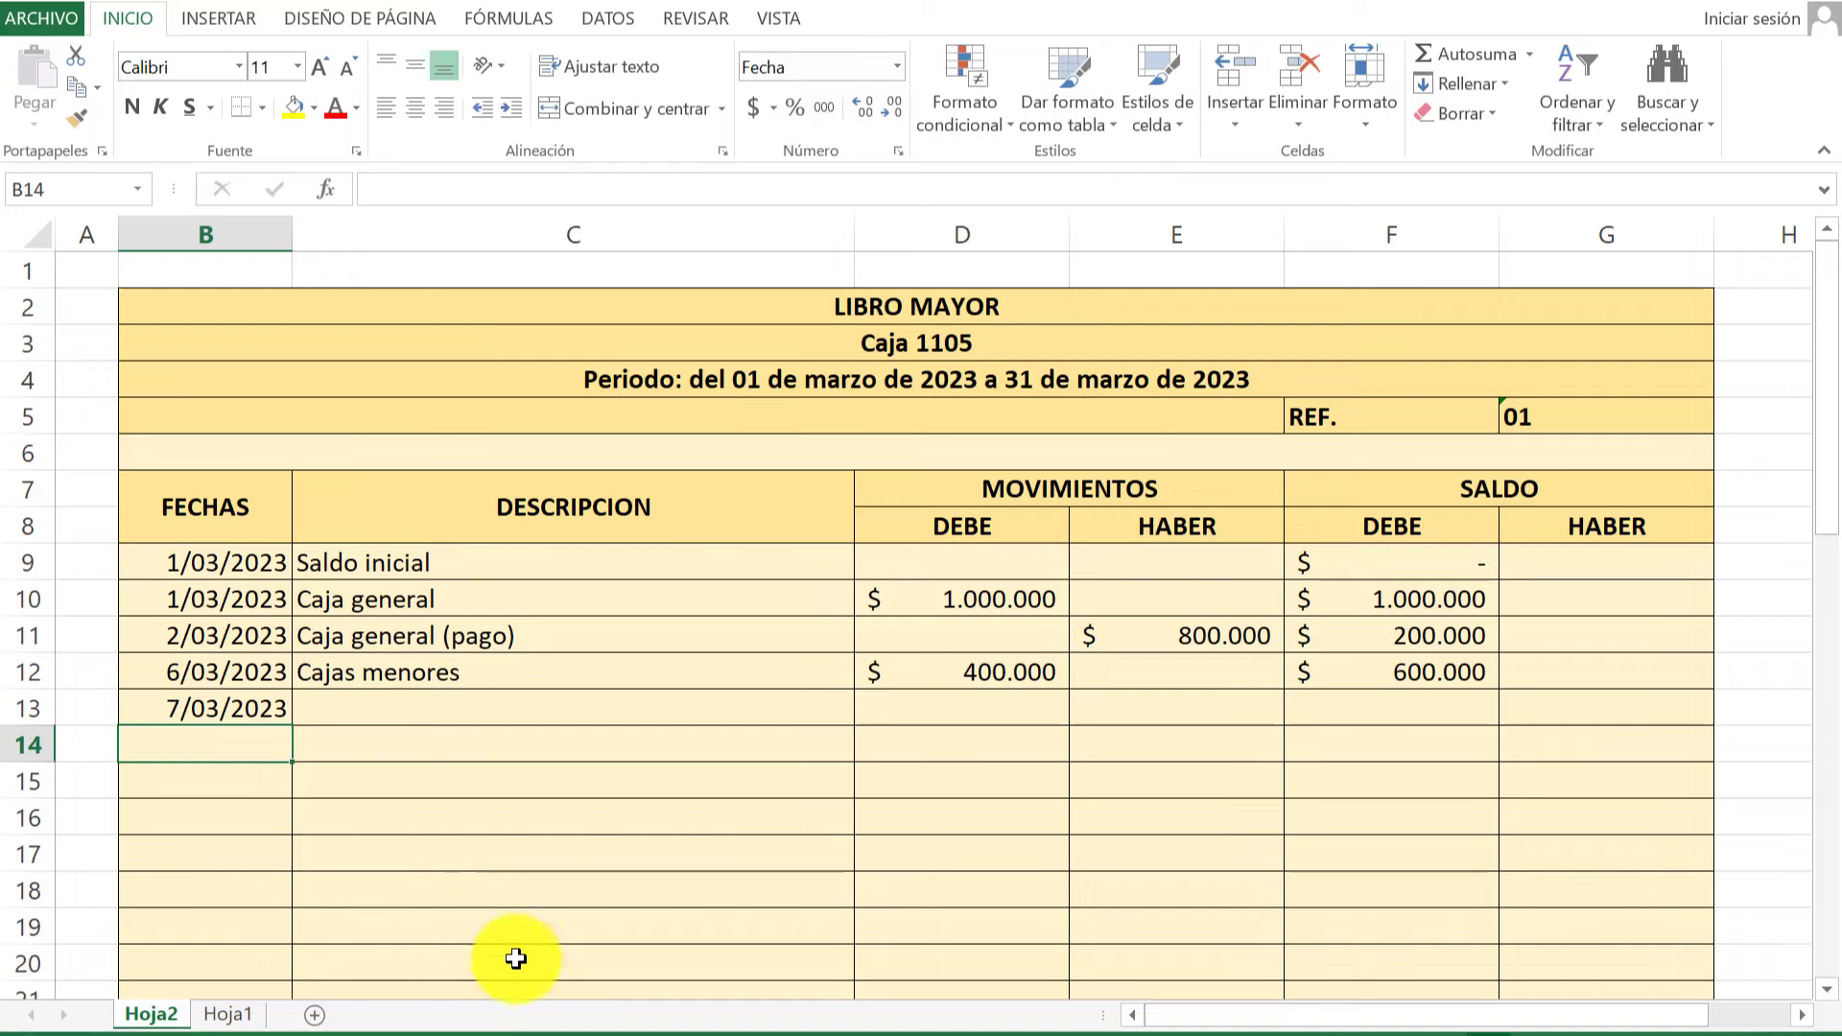
# Describe row 13 as Cajas menores (pago) with a 15.000 HABER amount in E13.
pyautogui.click(521, 1028)
pyautogui.click(391, 969)
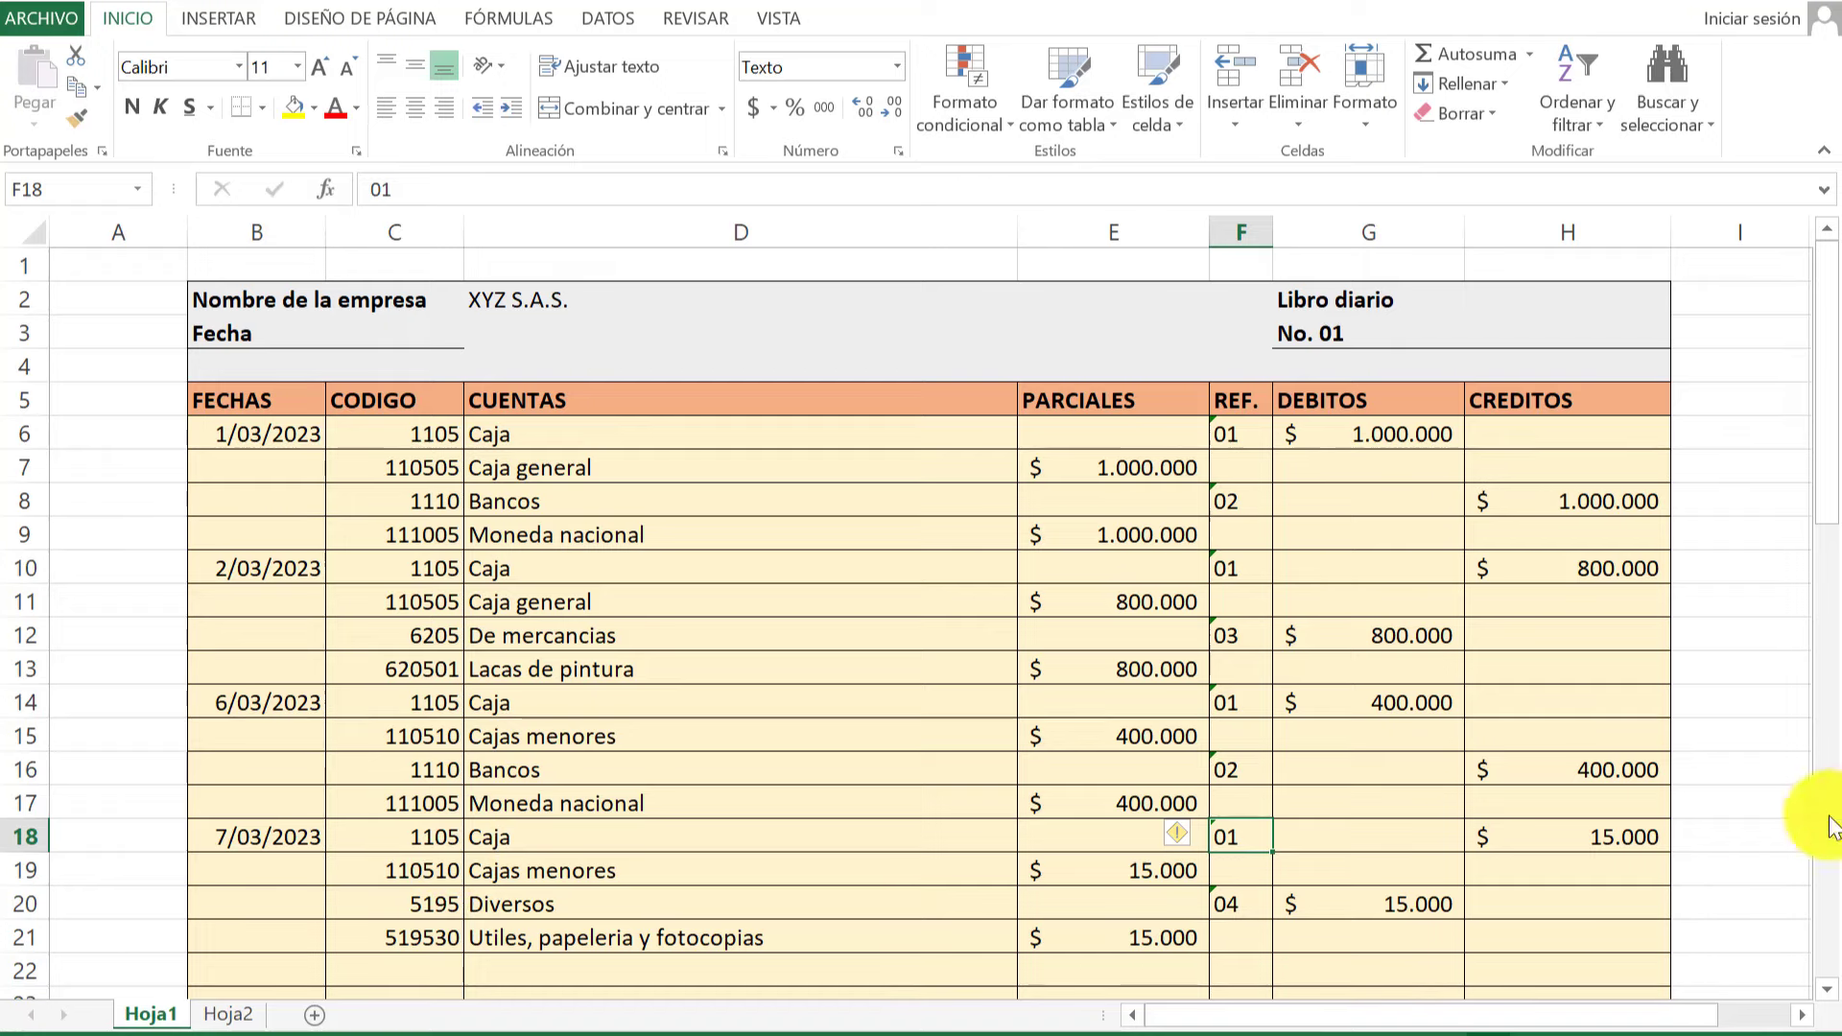
pyautogui.moveTo(591, 1015)
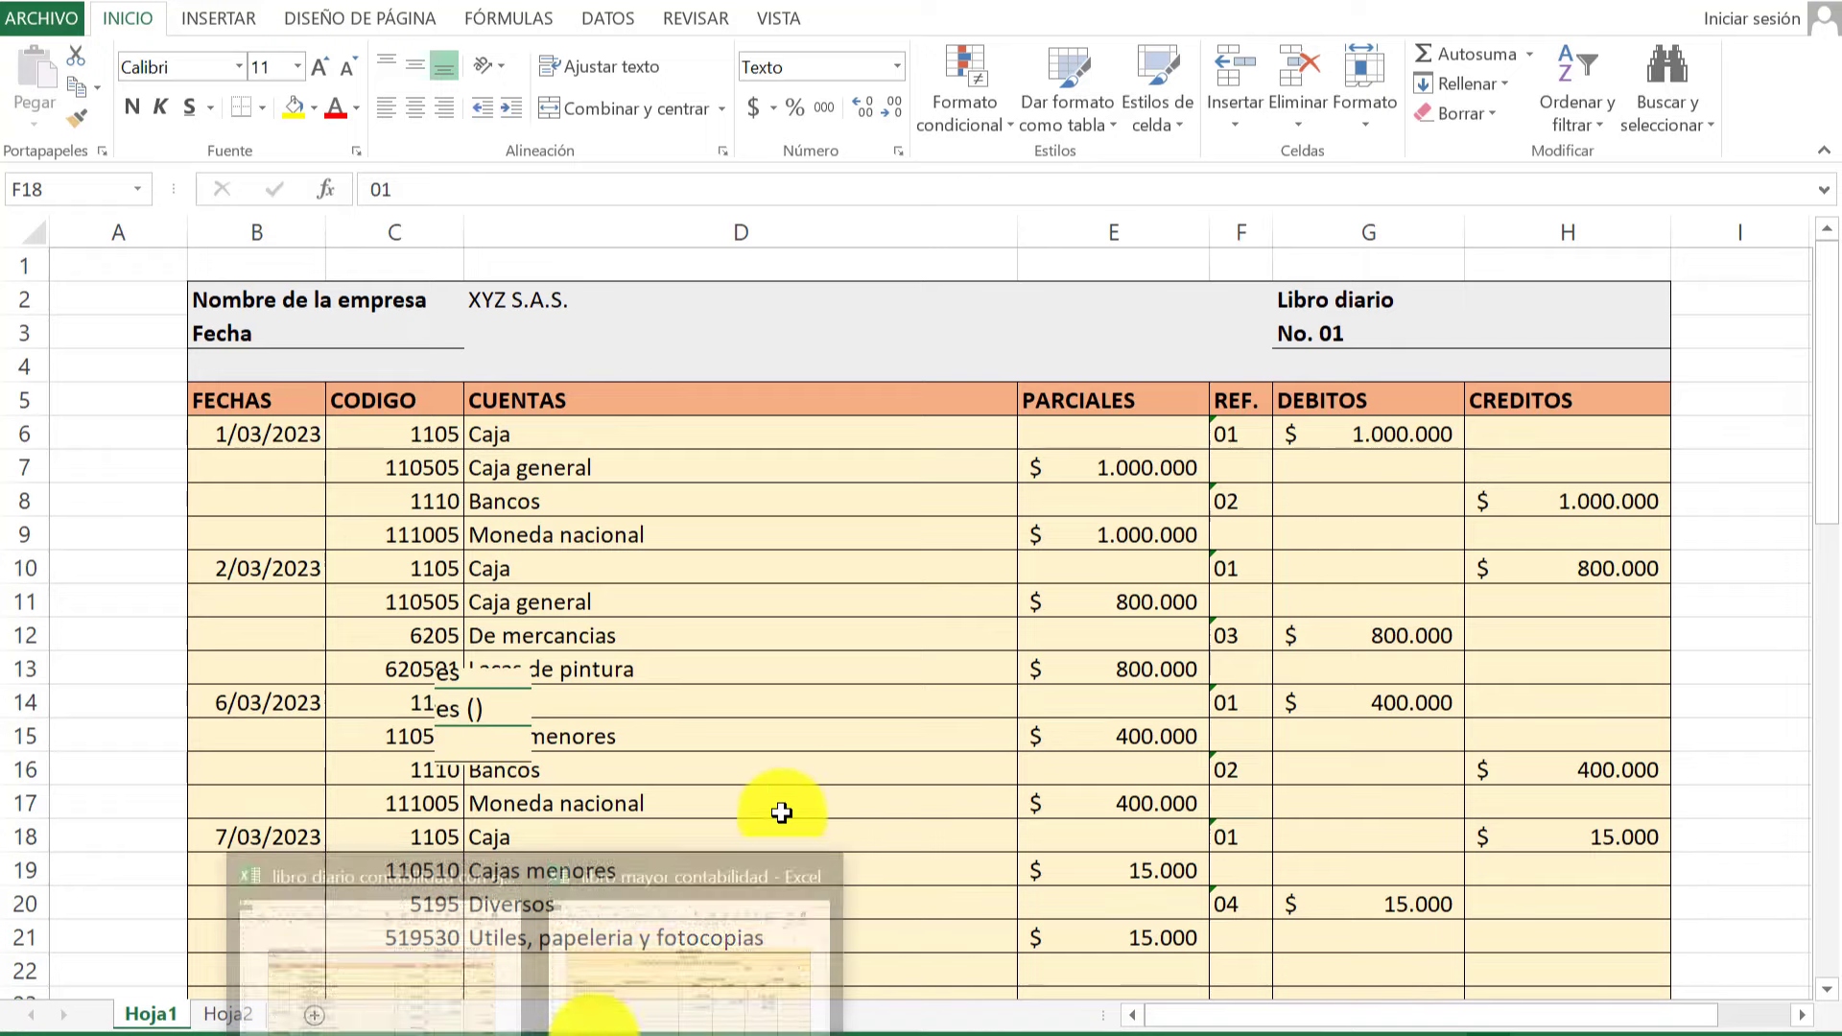
pyautogui.click(647, 976)
pyautogui.click(376, 708)
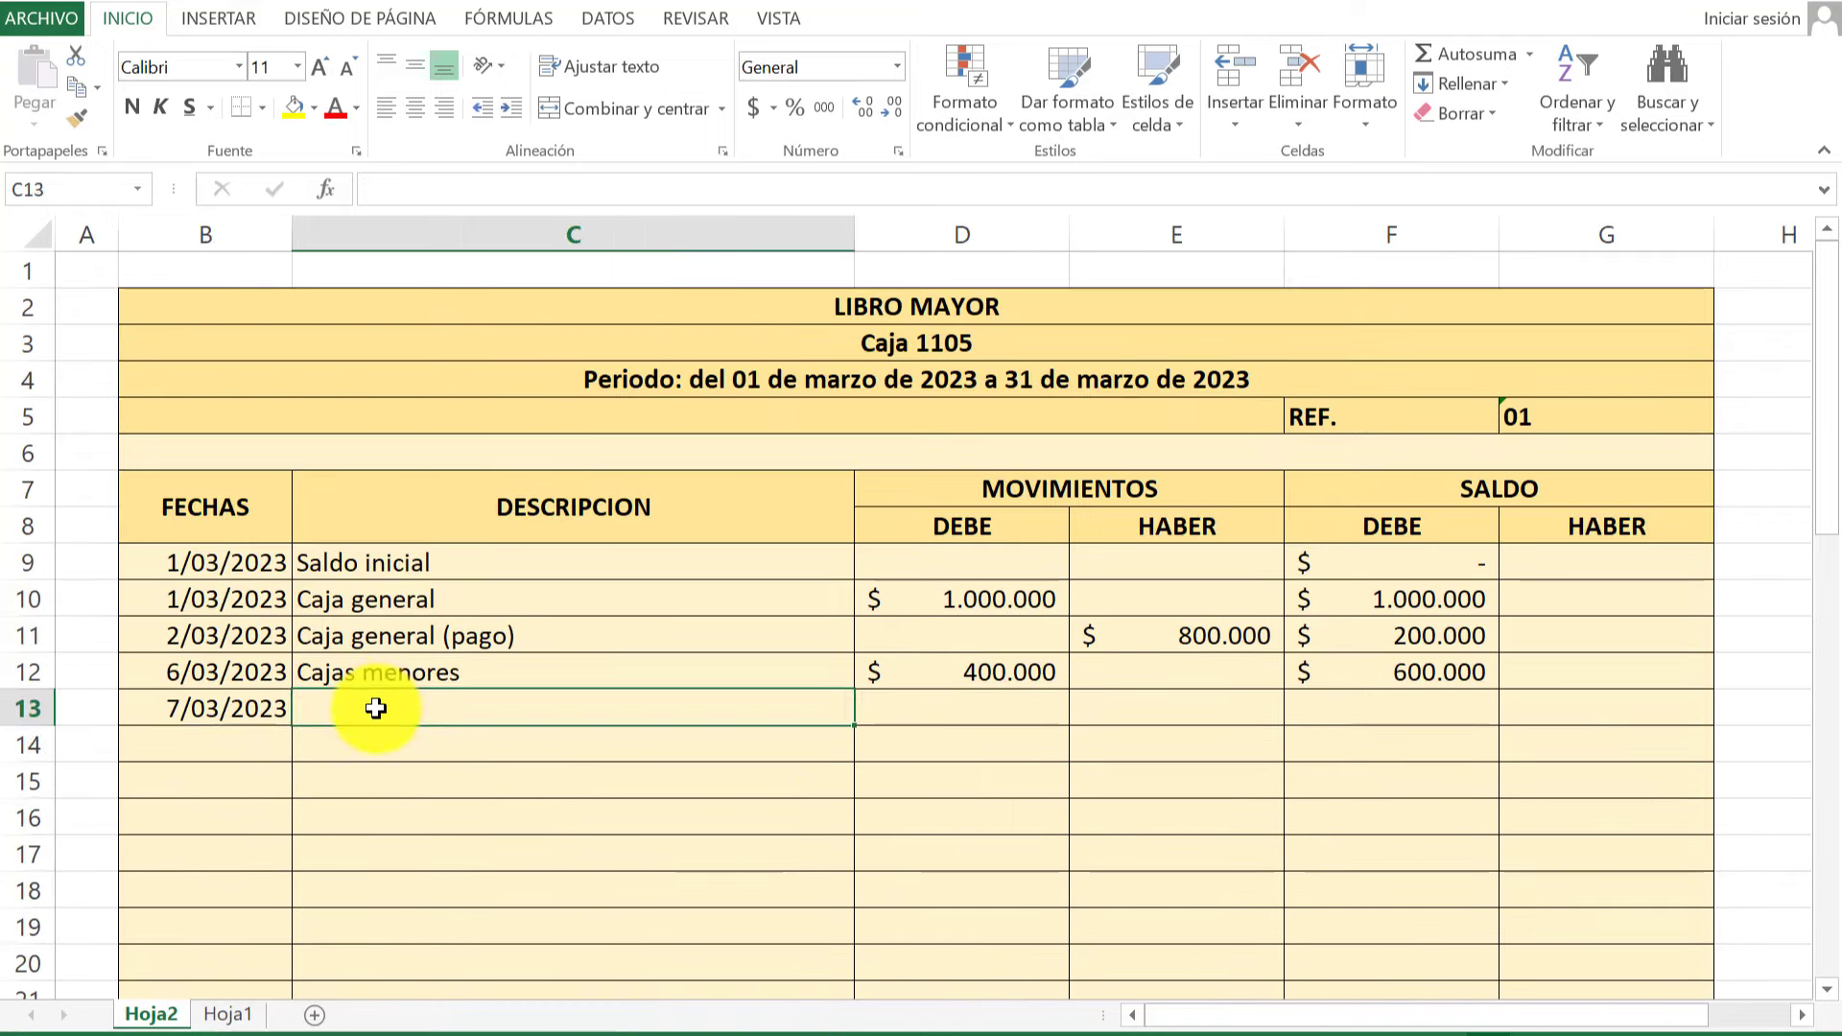
pyautogui.write('C')
pyautogui.write('ajas menores (')
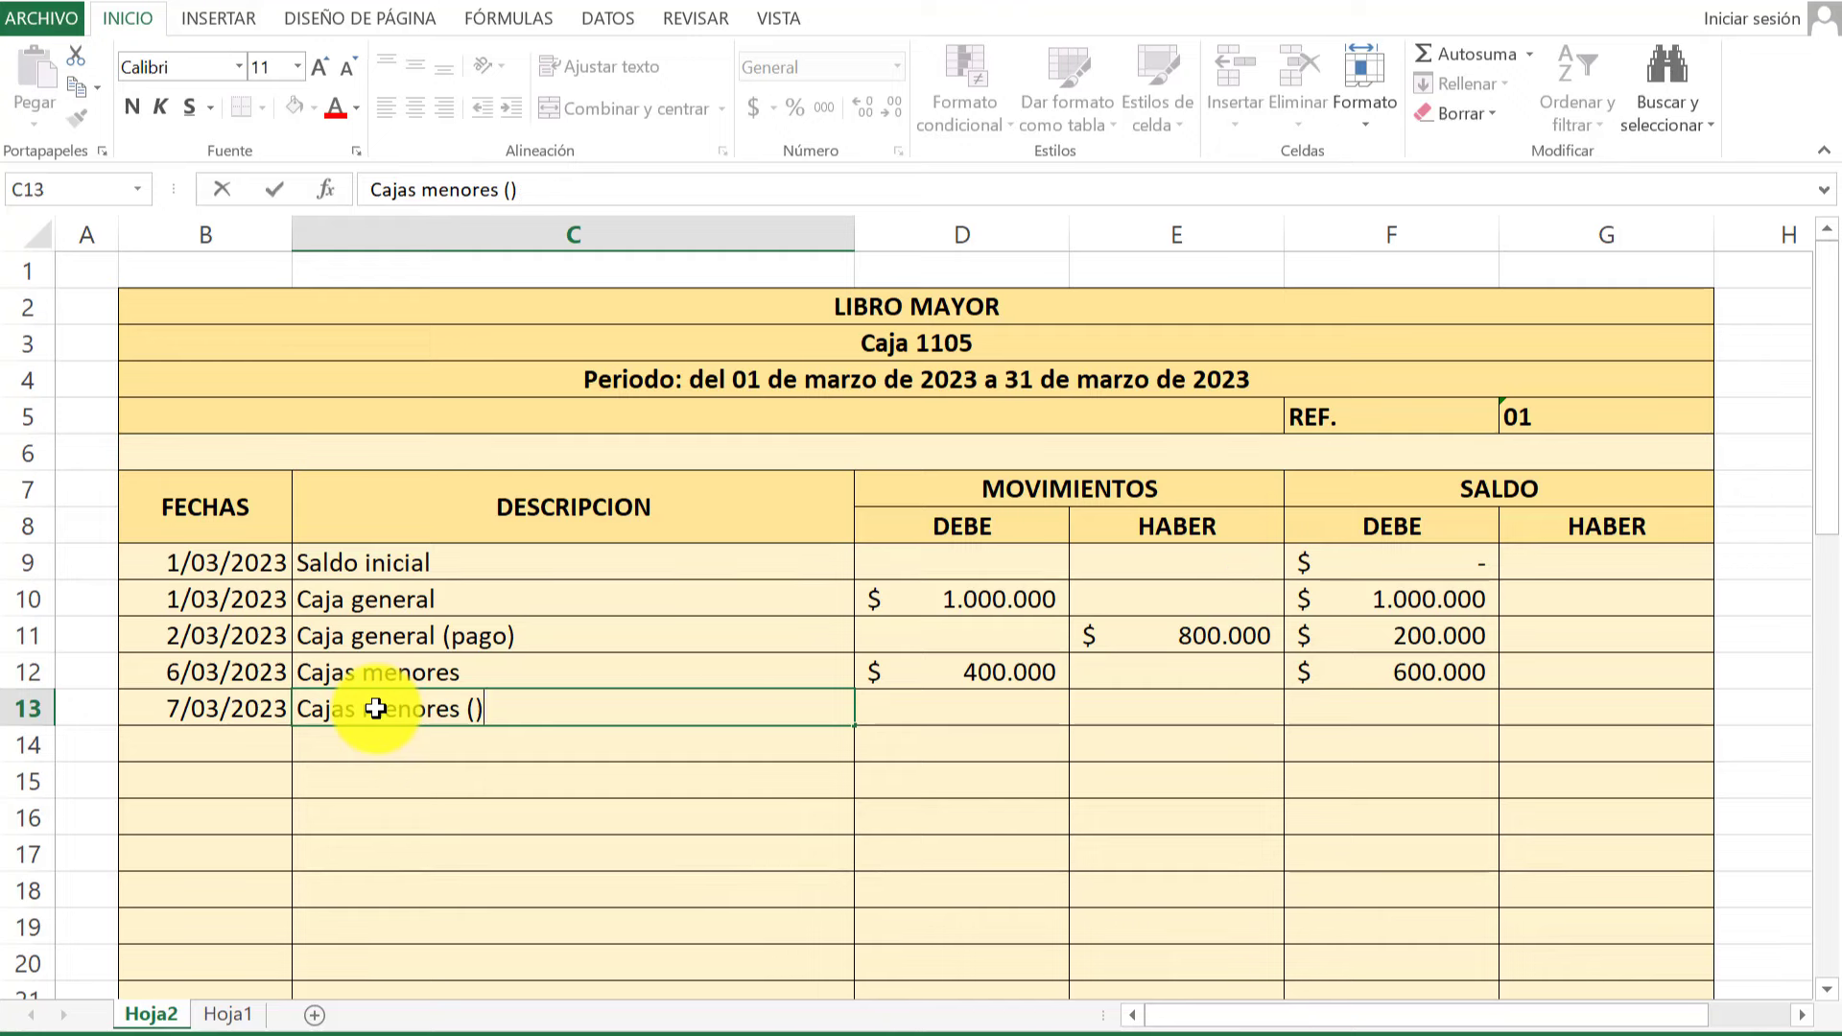
pyautogui.write('pago')
pyautogui.press('Return')
pyautogui.click(1225, 703)
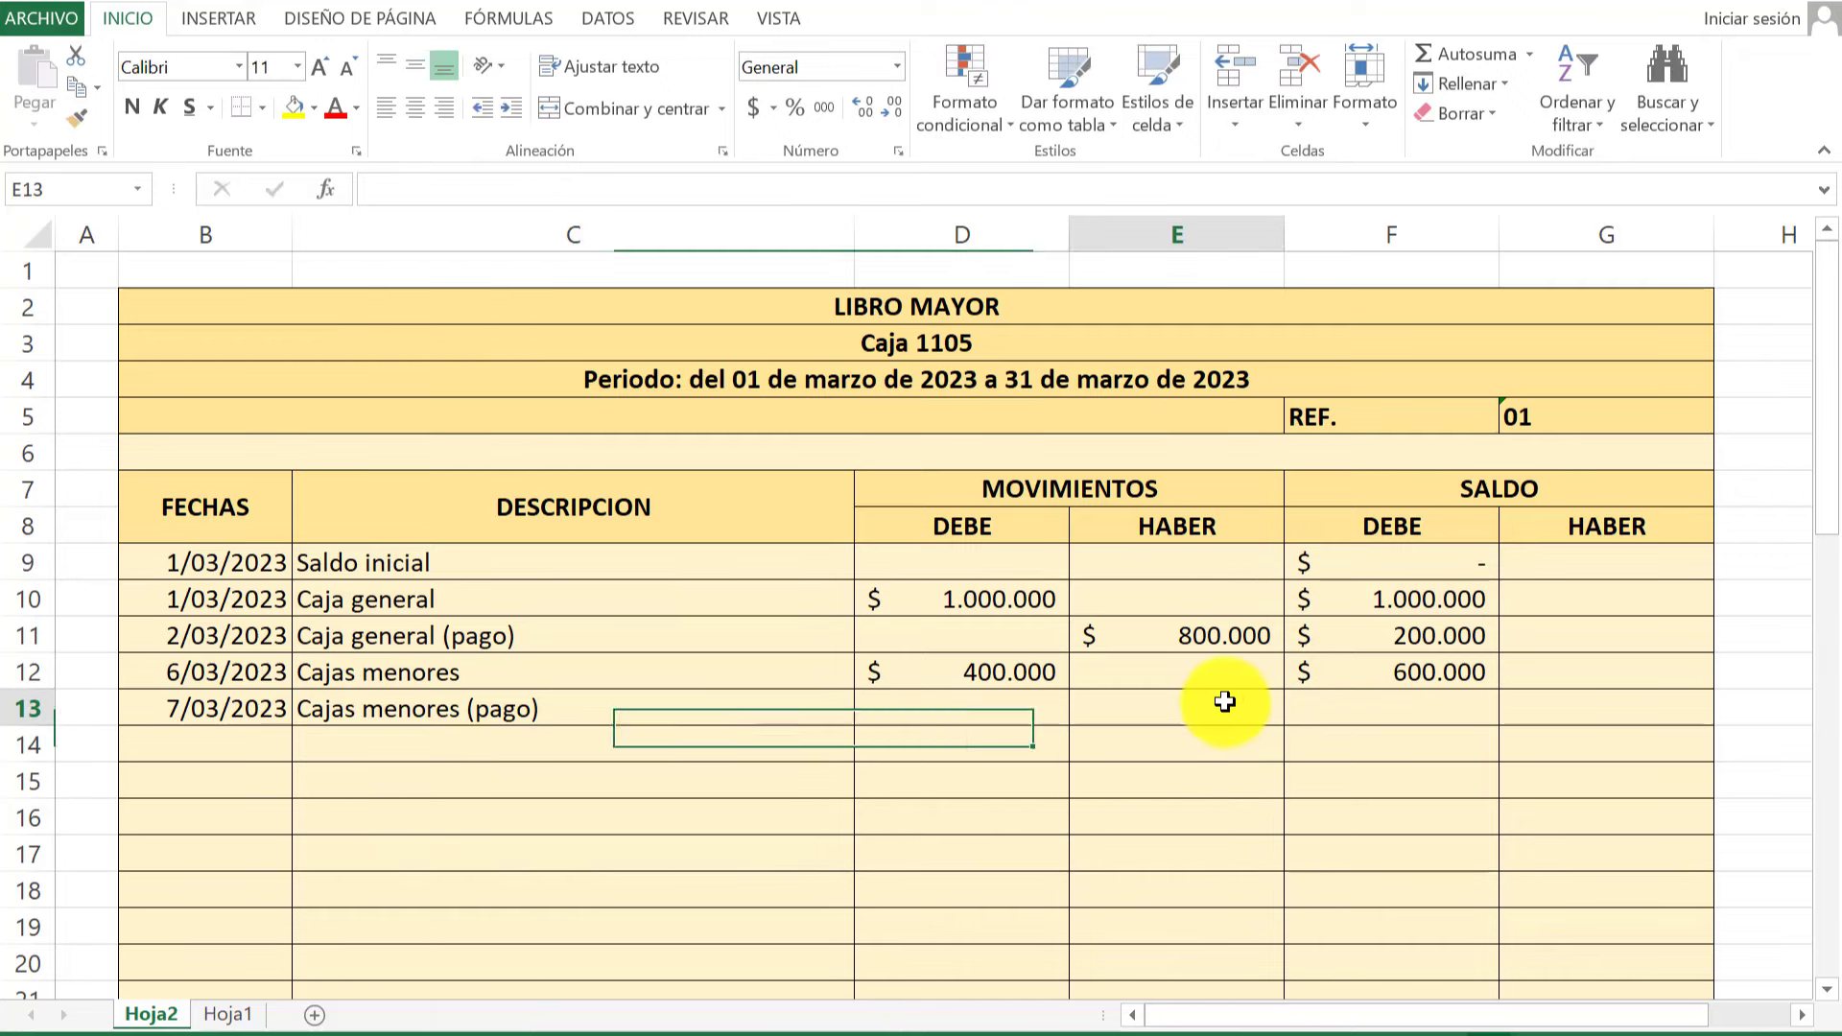
pyautogui.write('15.')
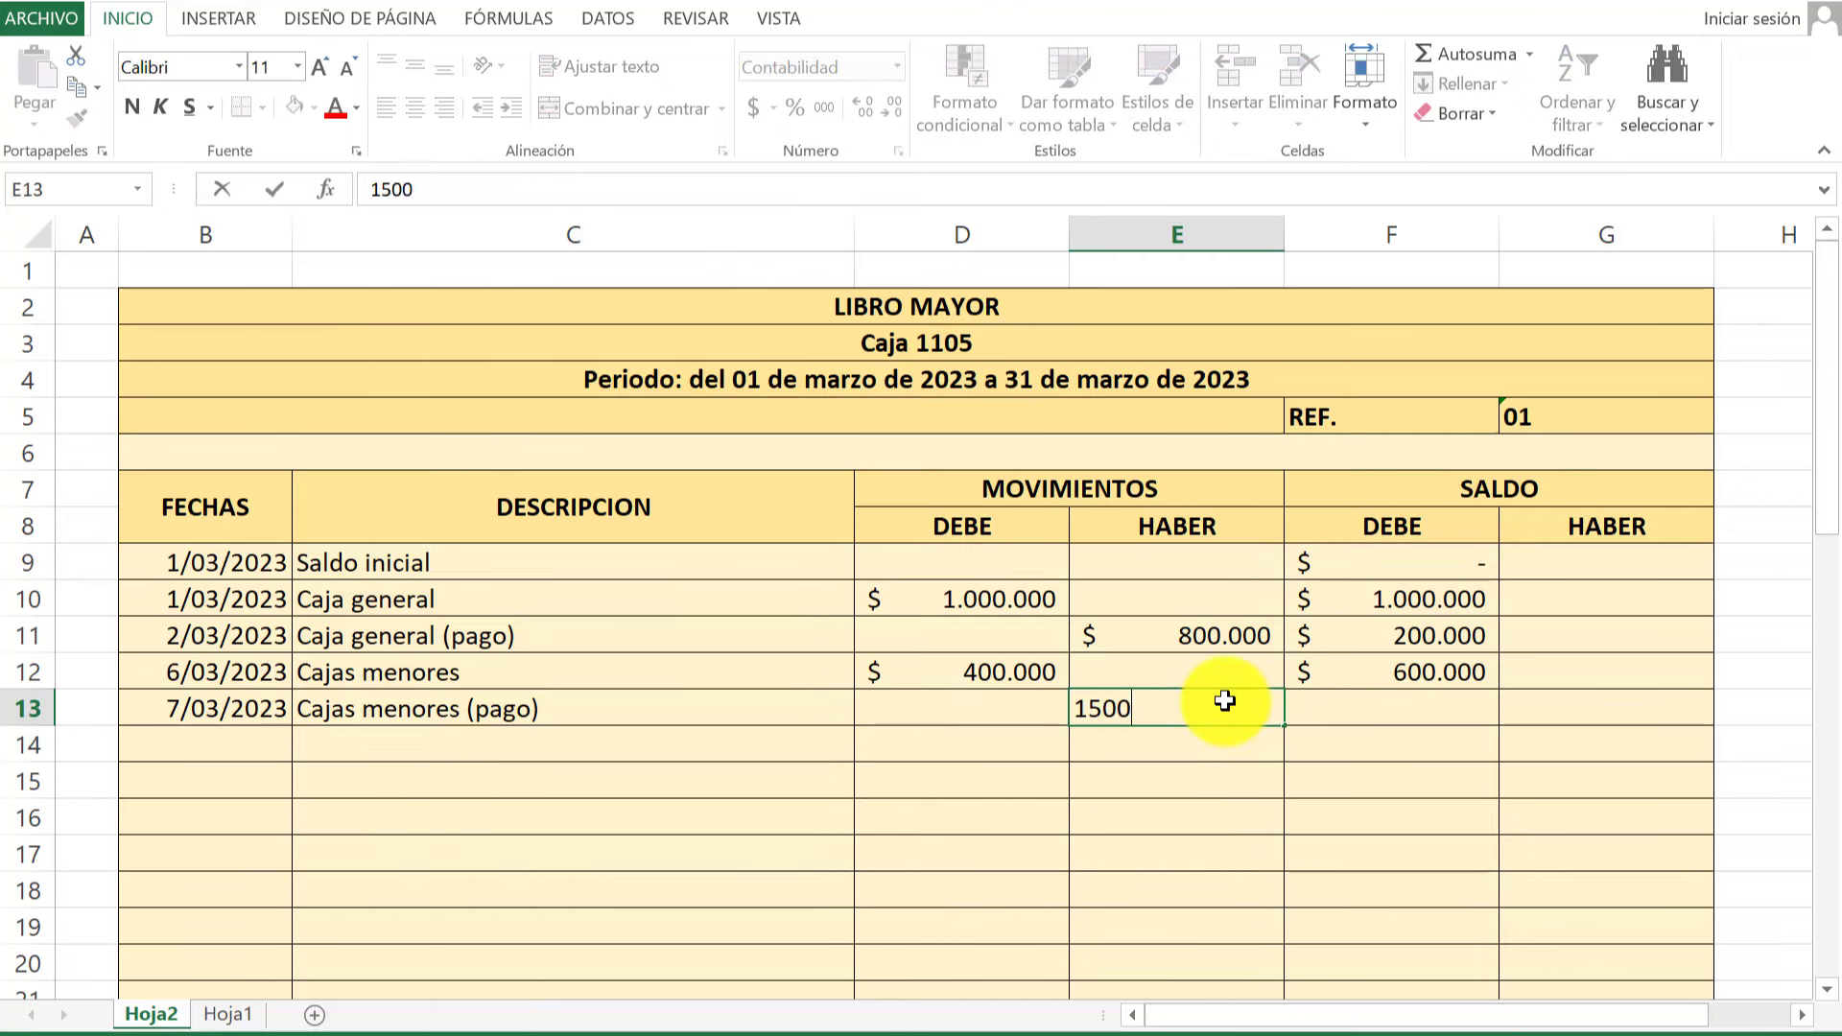
pyautogui.write('0')
pyautogui.press('Return')
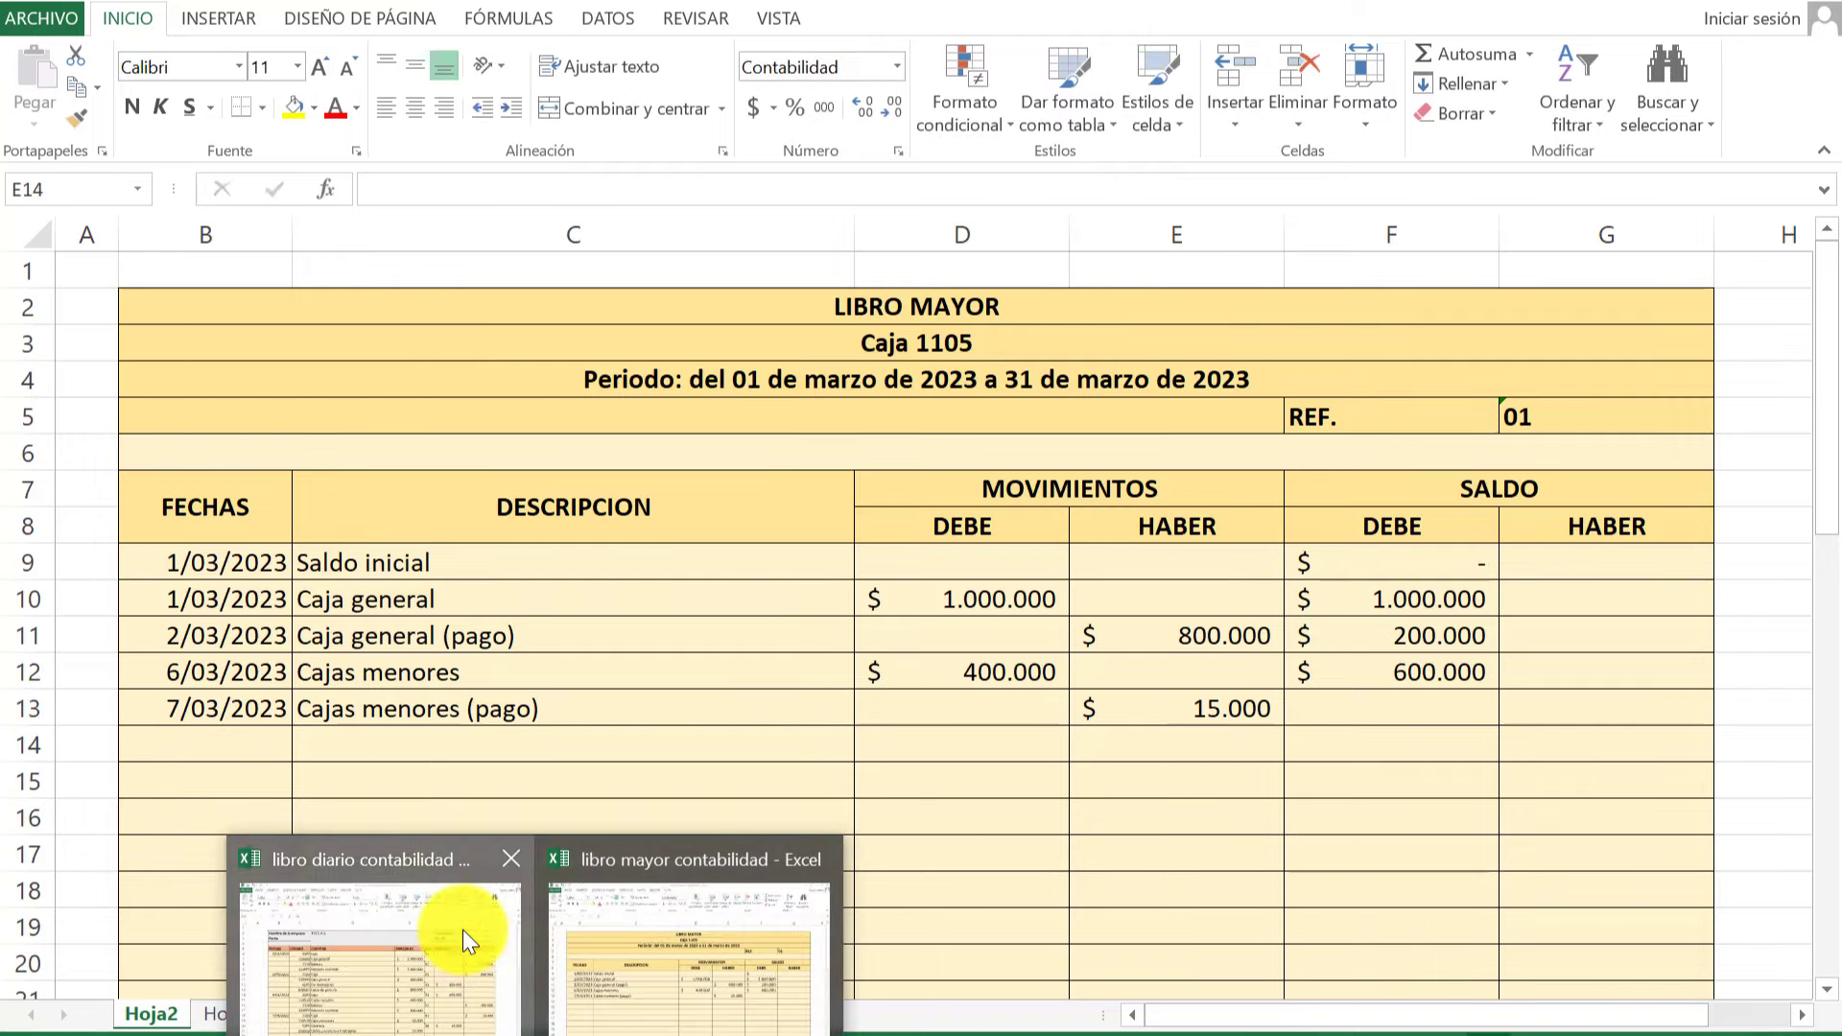
pyautogui.click(465, 935)
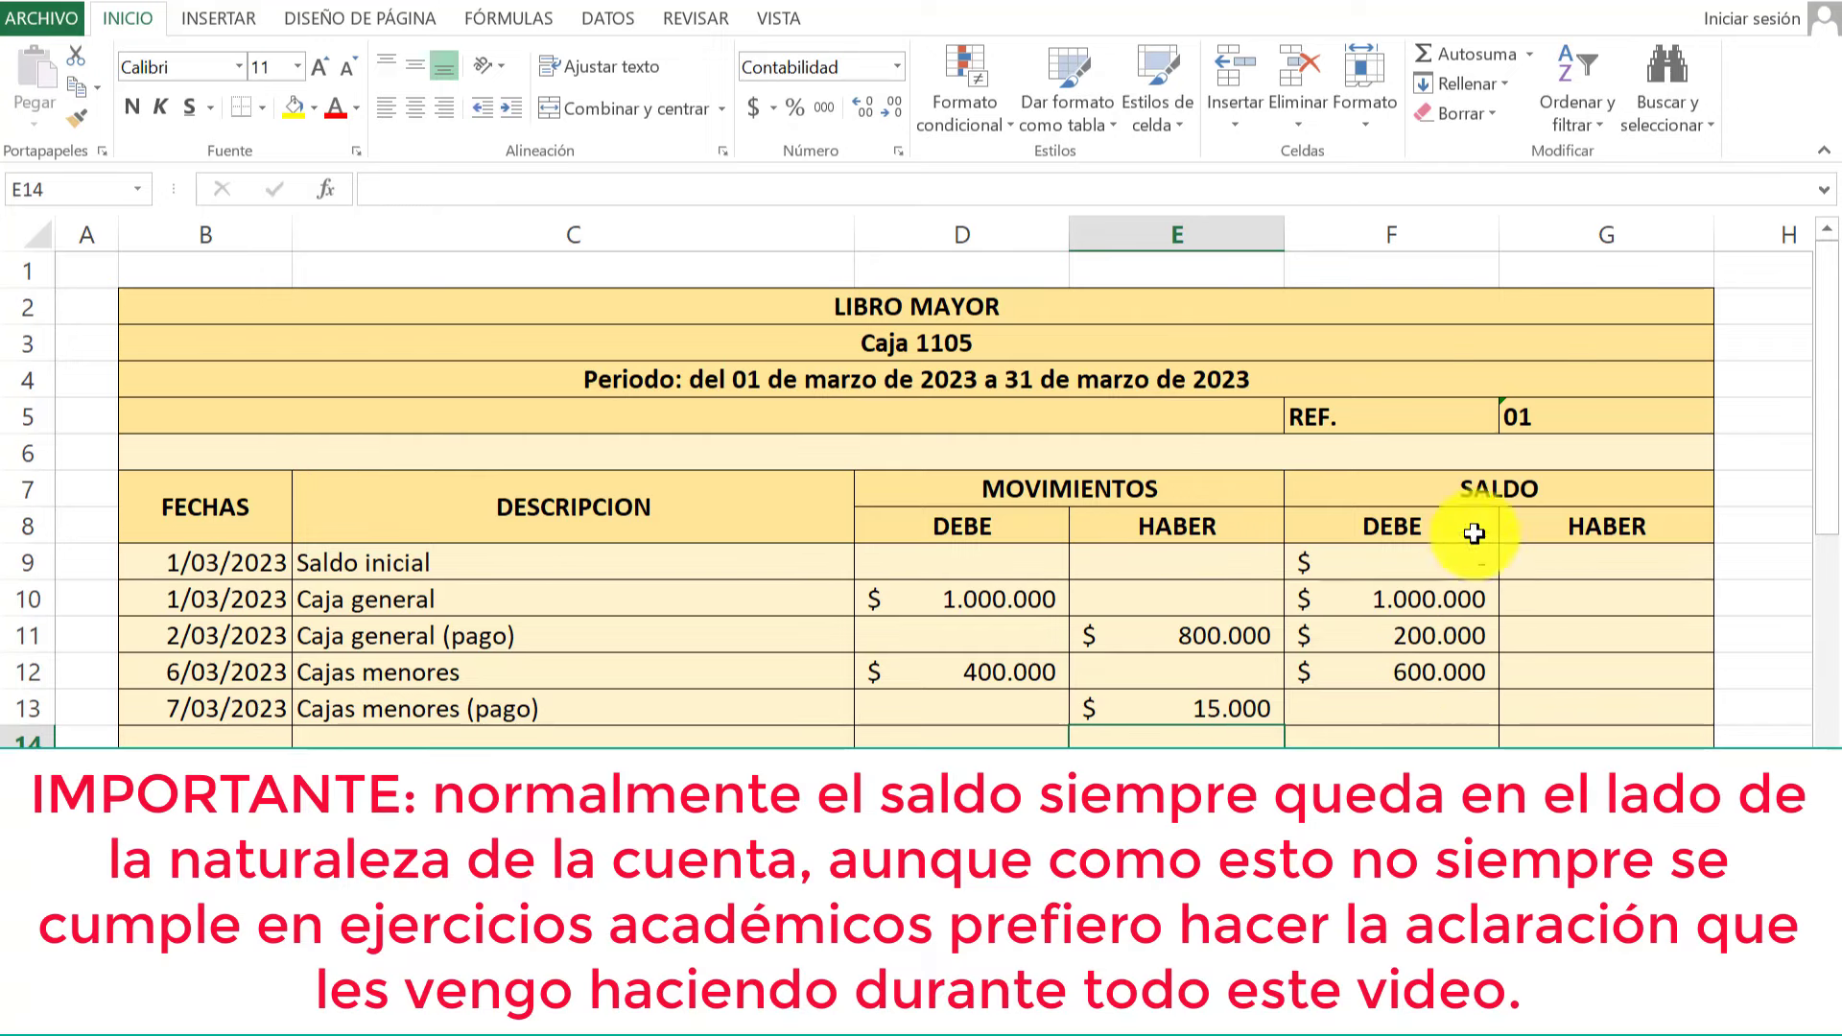
pyautogui.click(1409, 719)
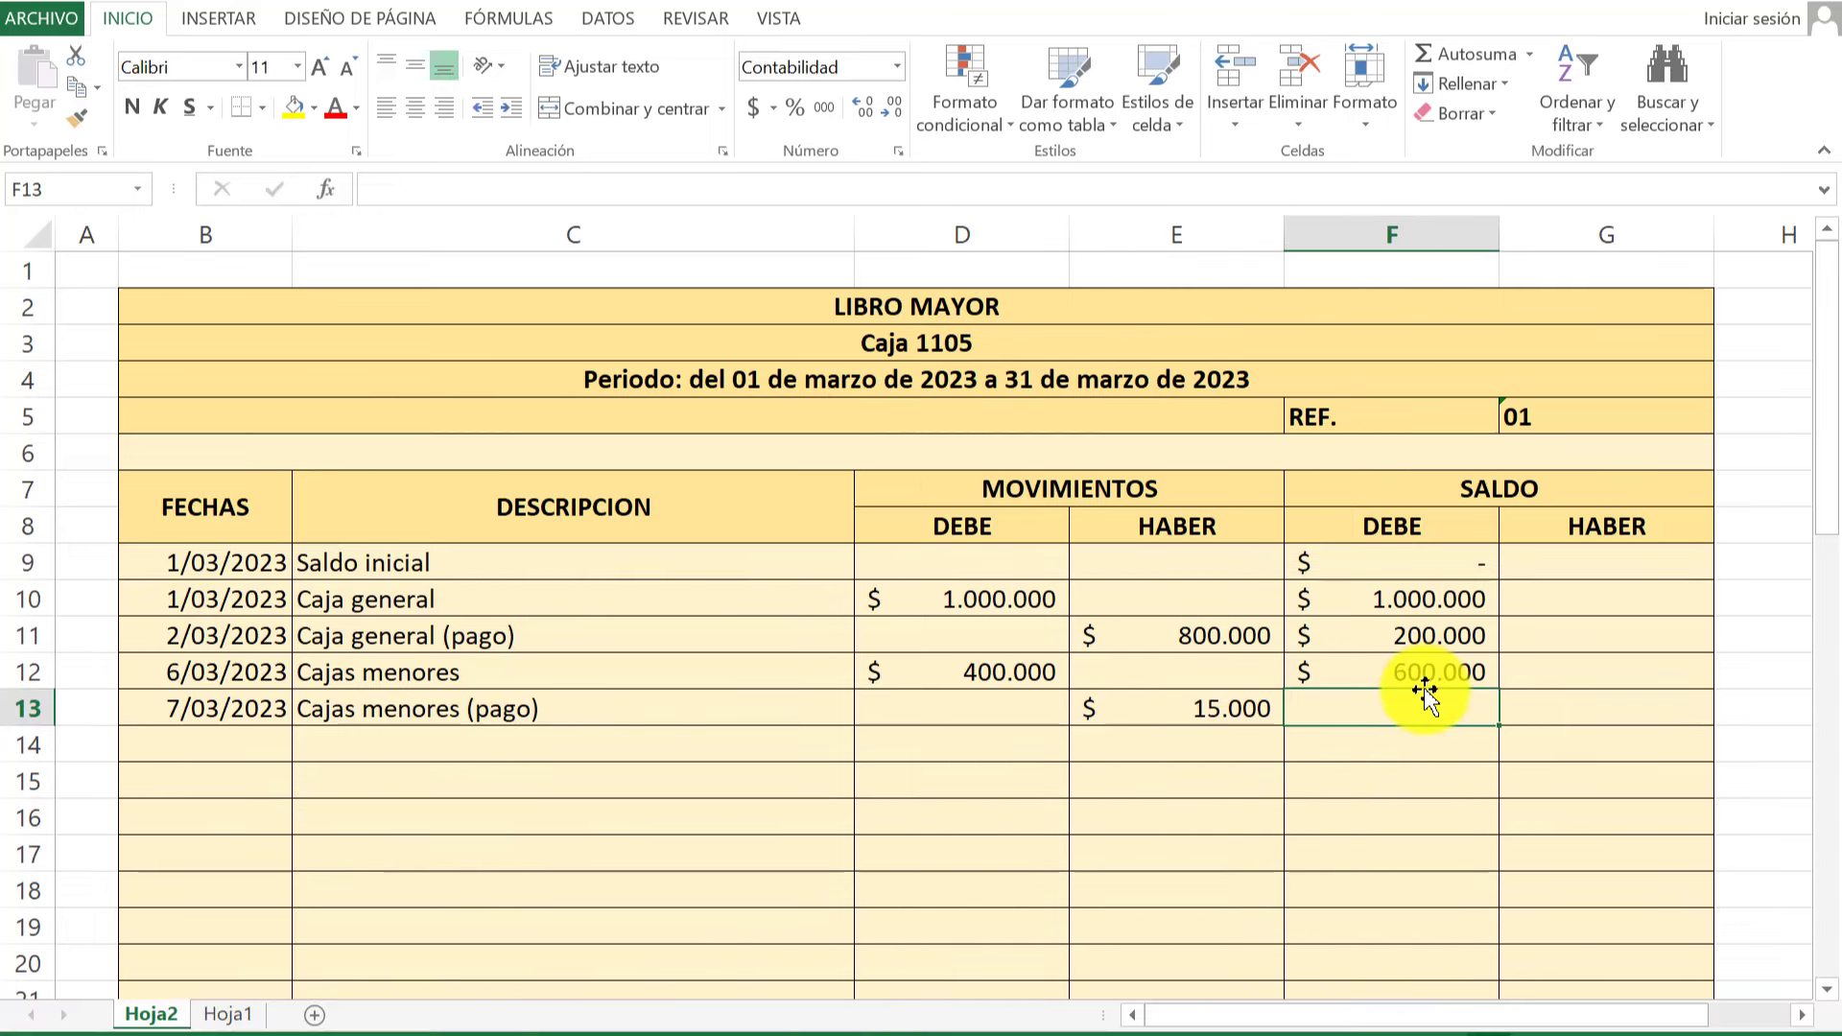
# Set F13 to =F12-E13 for a 585.000 balance and review the Saldo inicial row.
pyautogui.write('=')
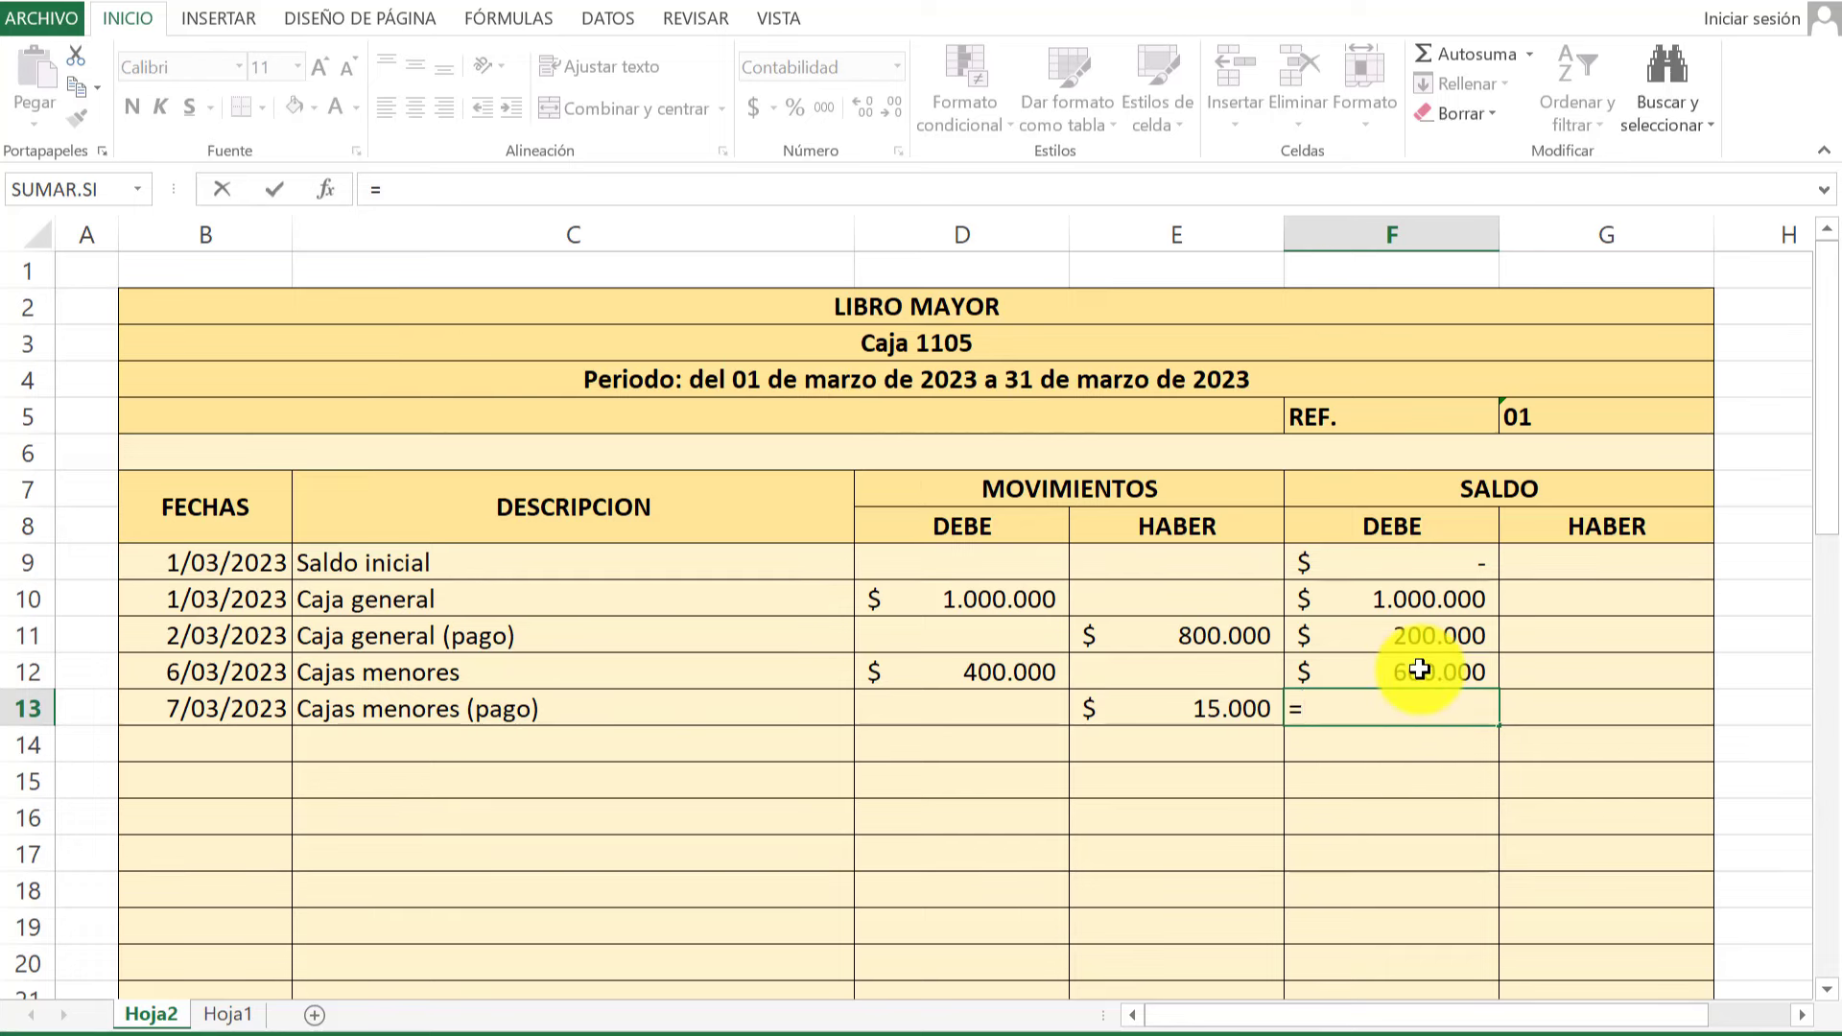
pyautogui.click(1420, 670)
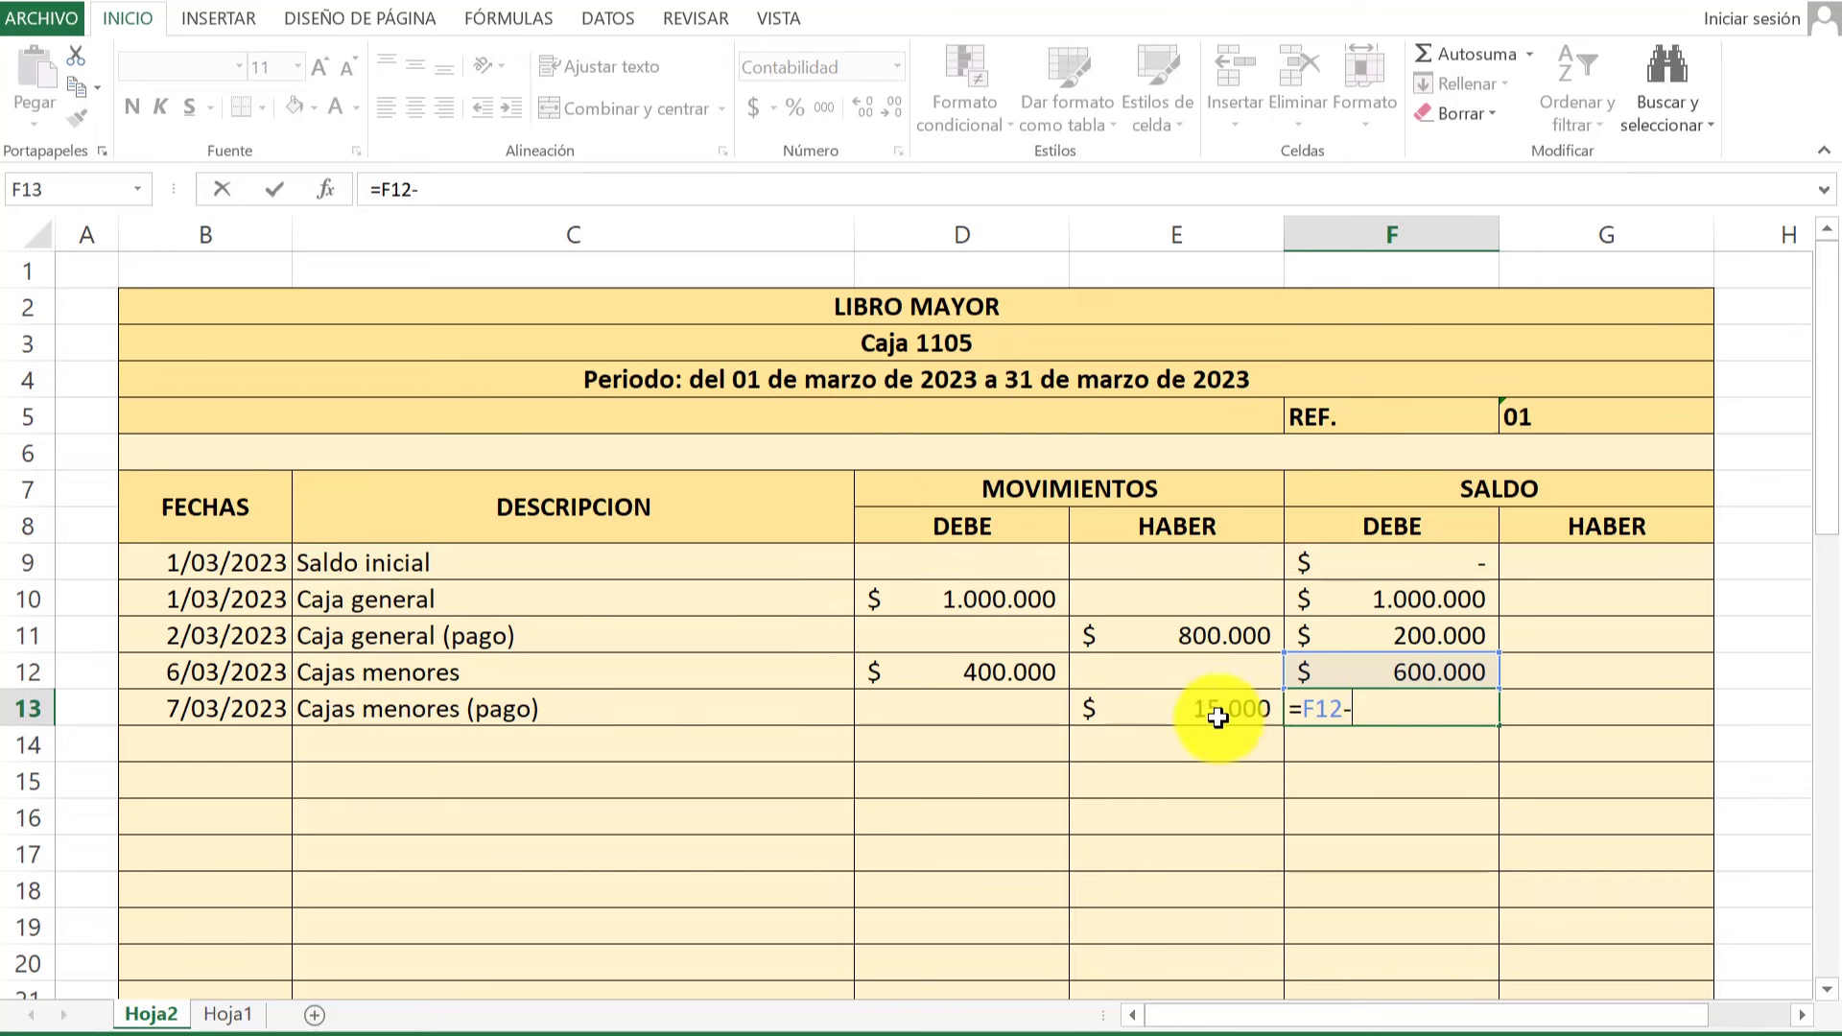
pyautogui.click(1208, 712)
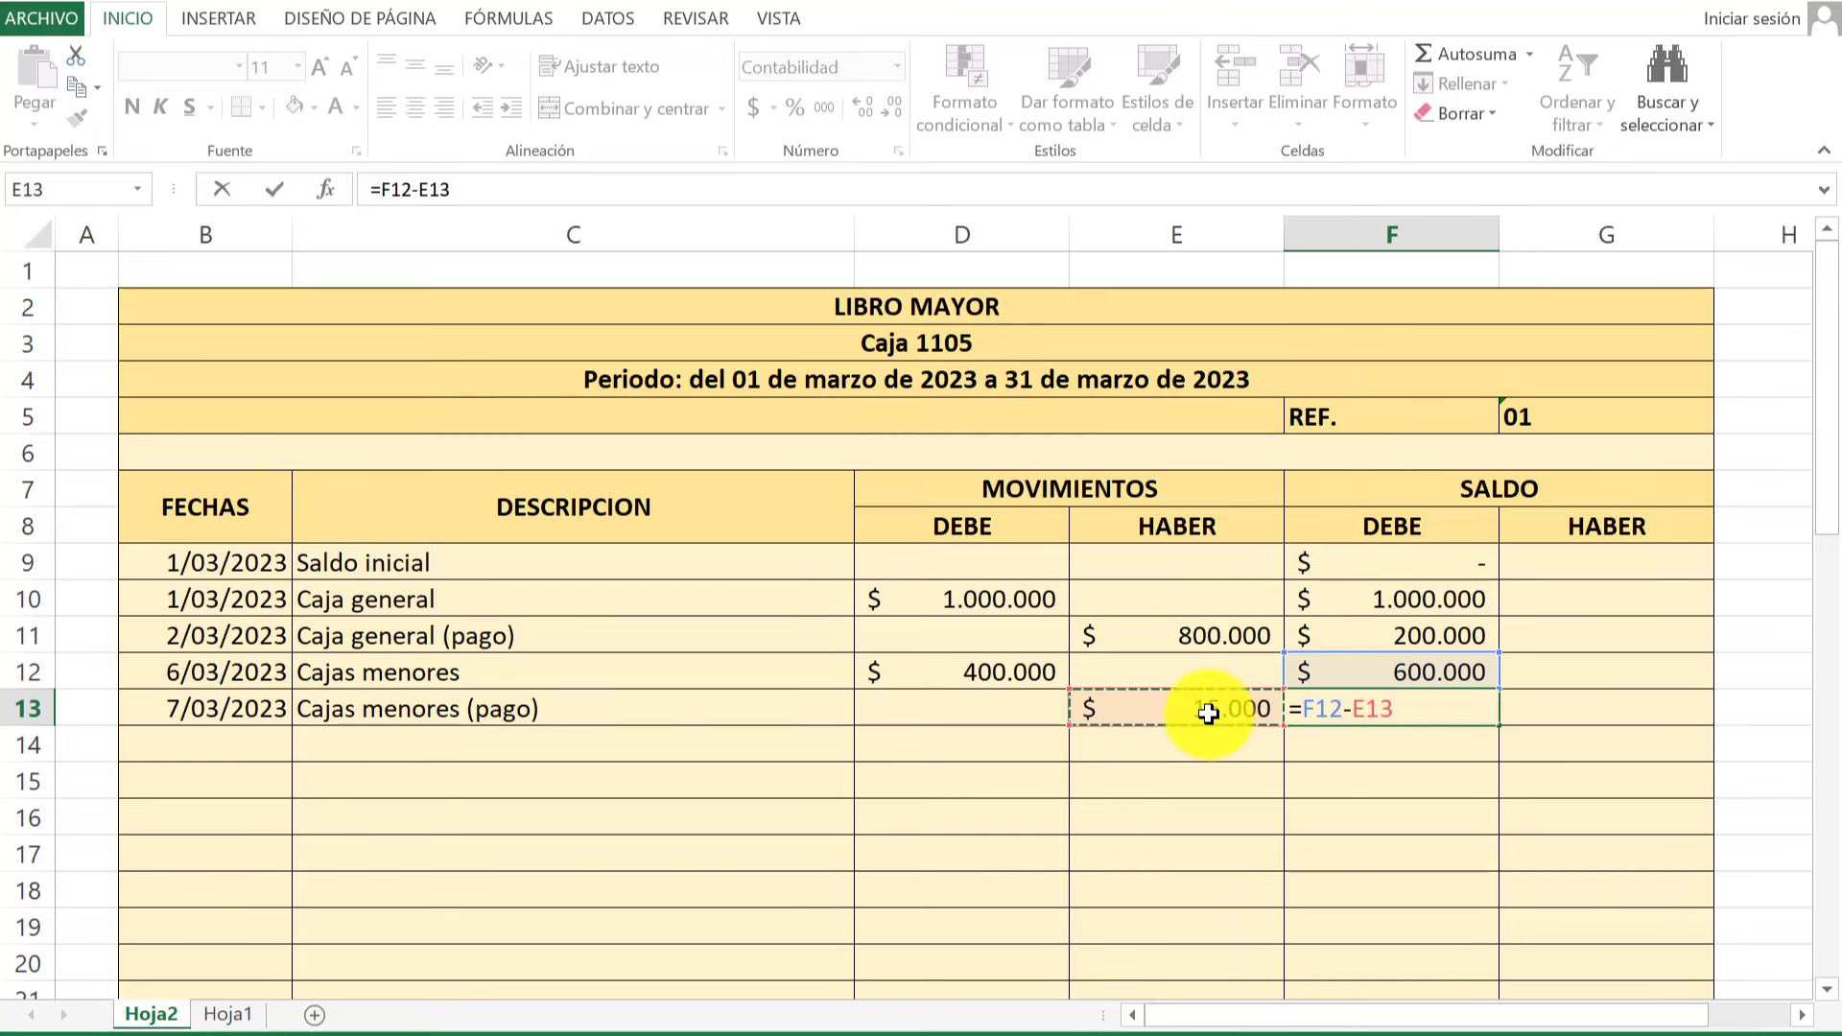
pyautogui.press('Return')
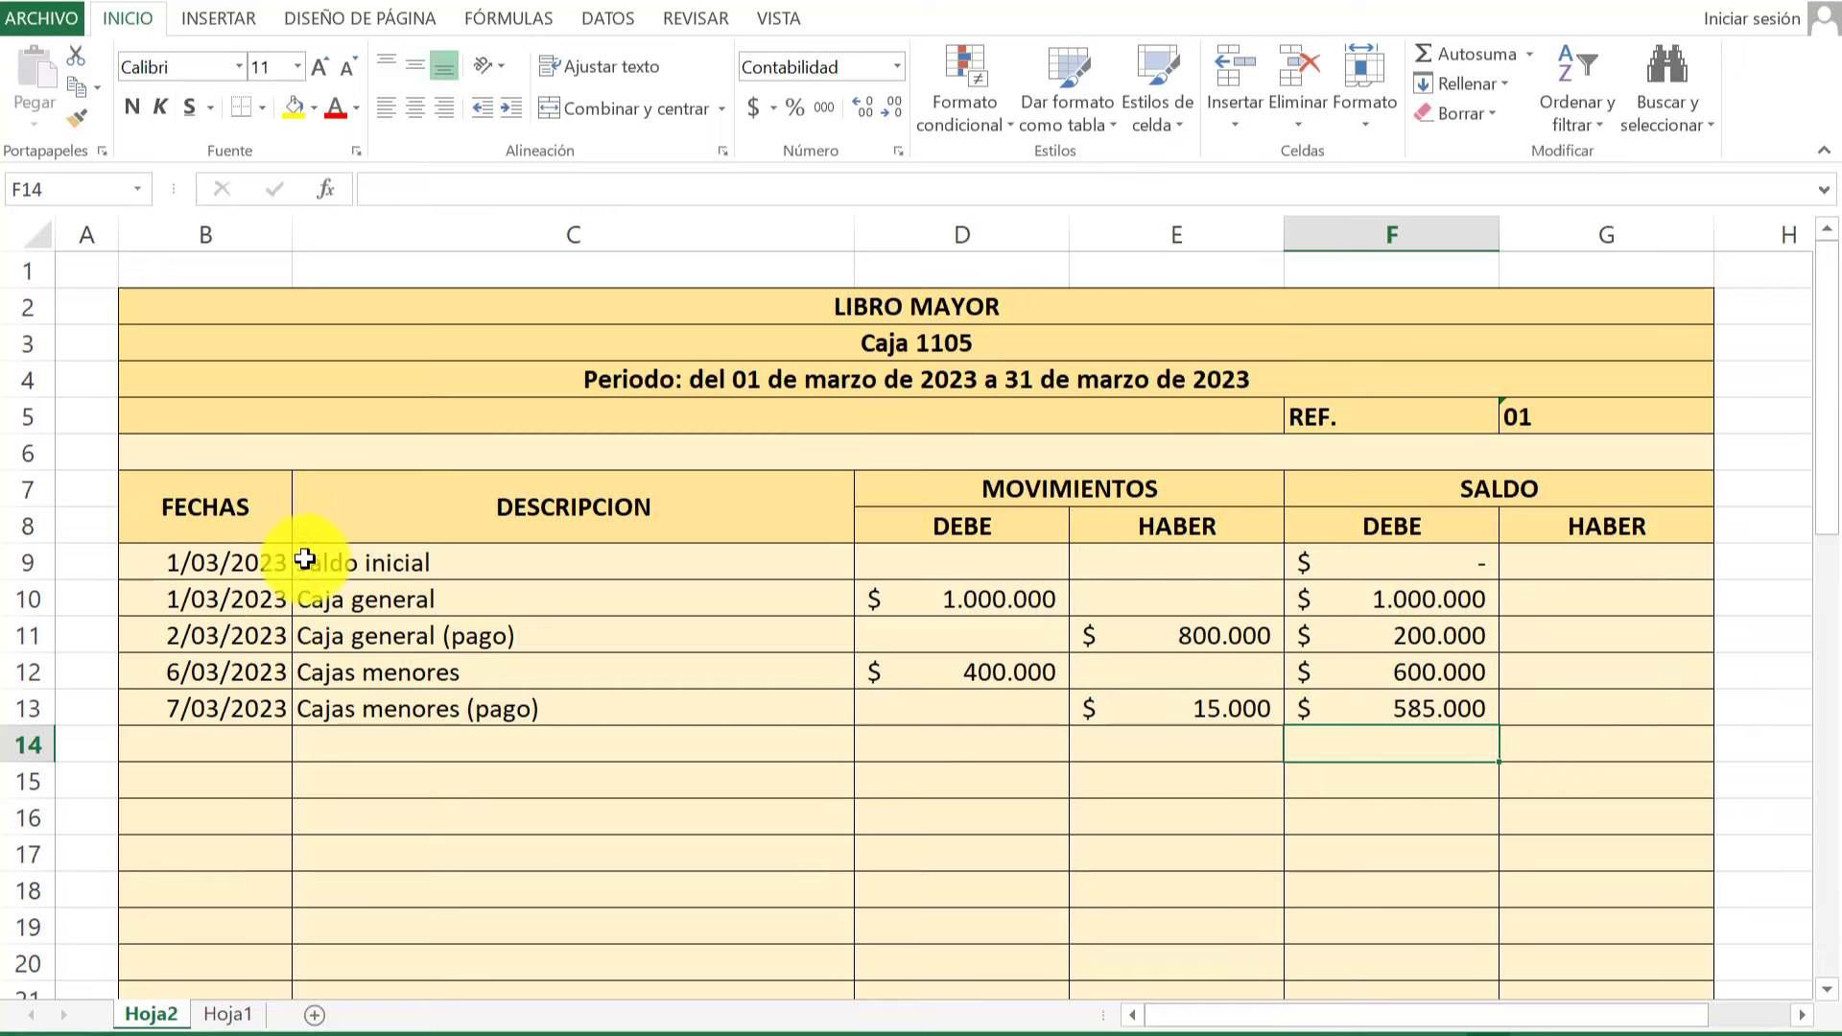
pyautogui.click(477, 567)
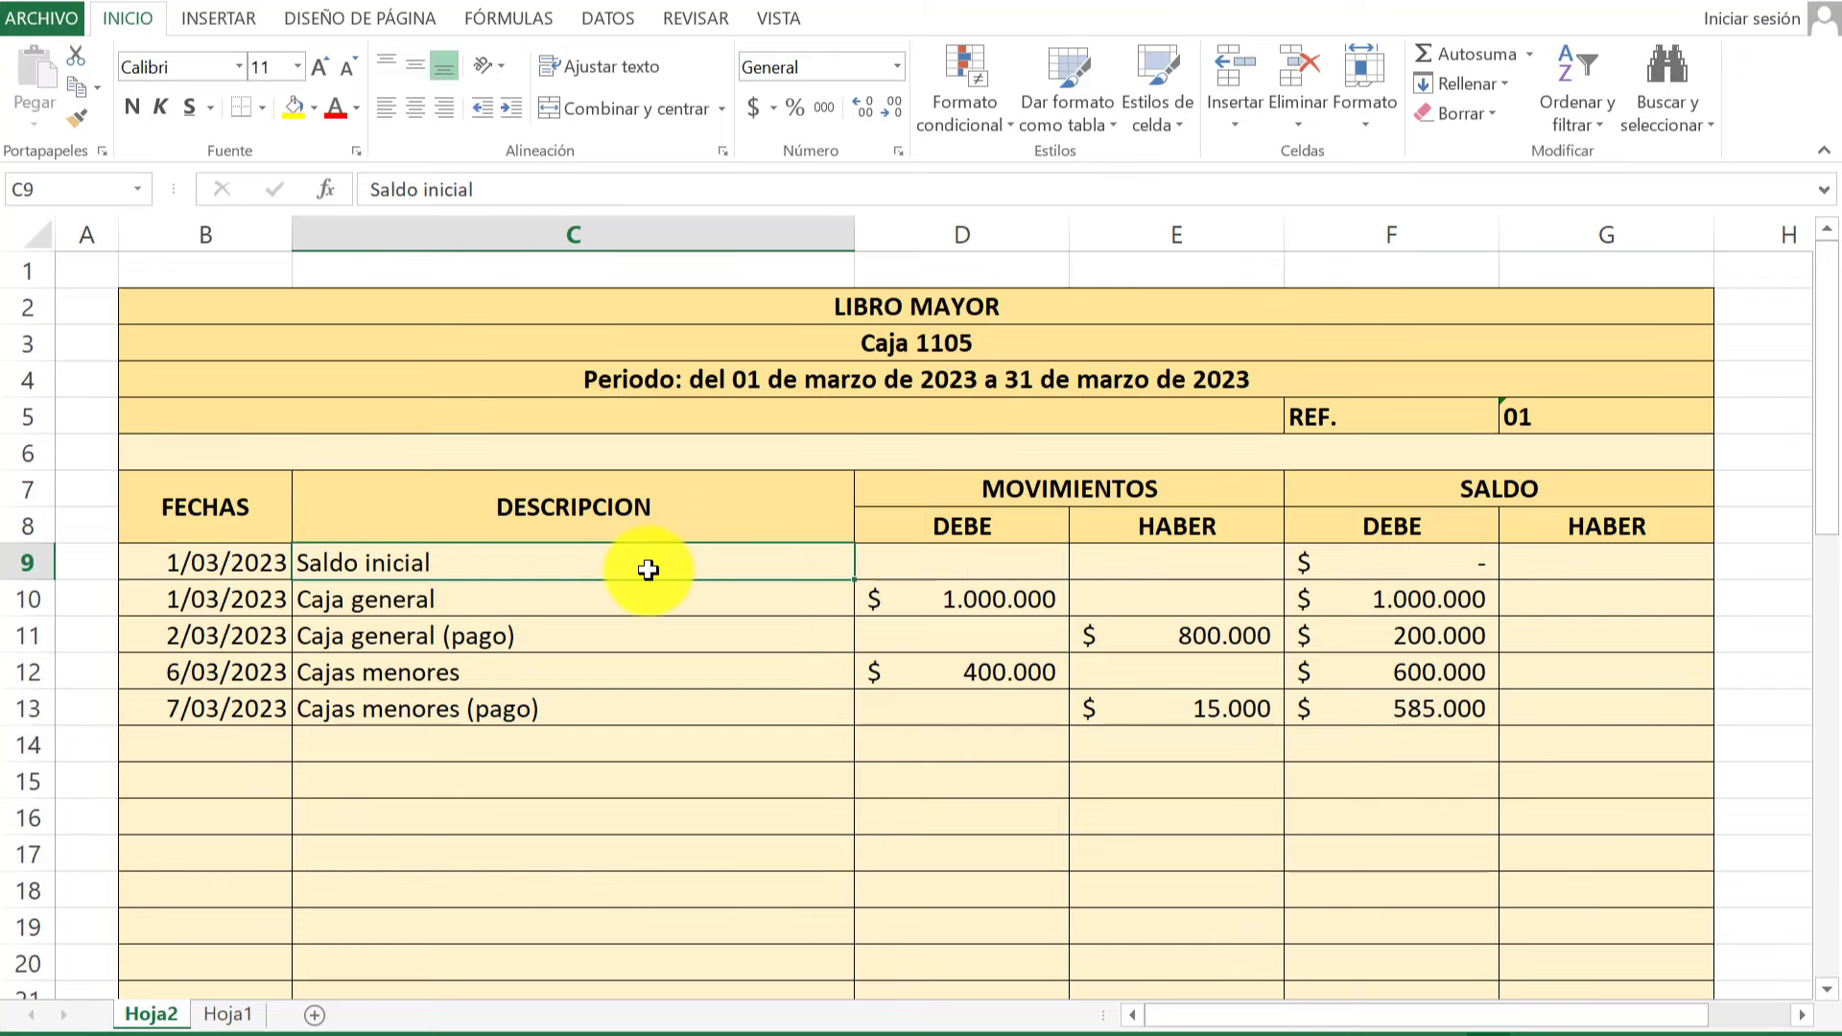